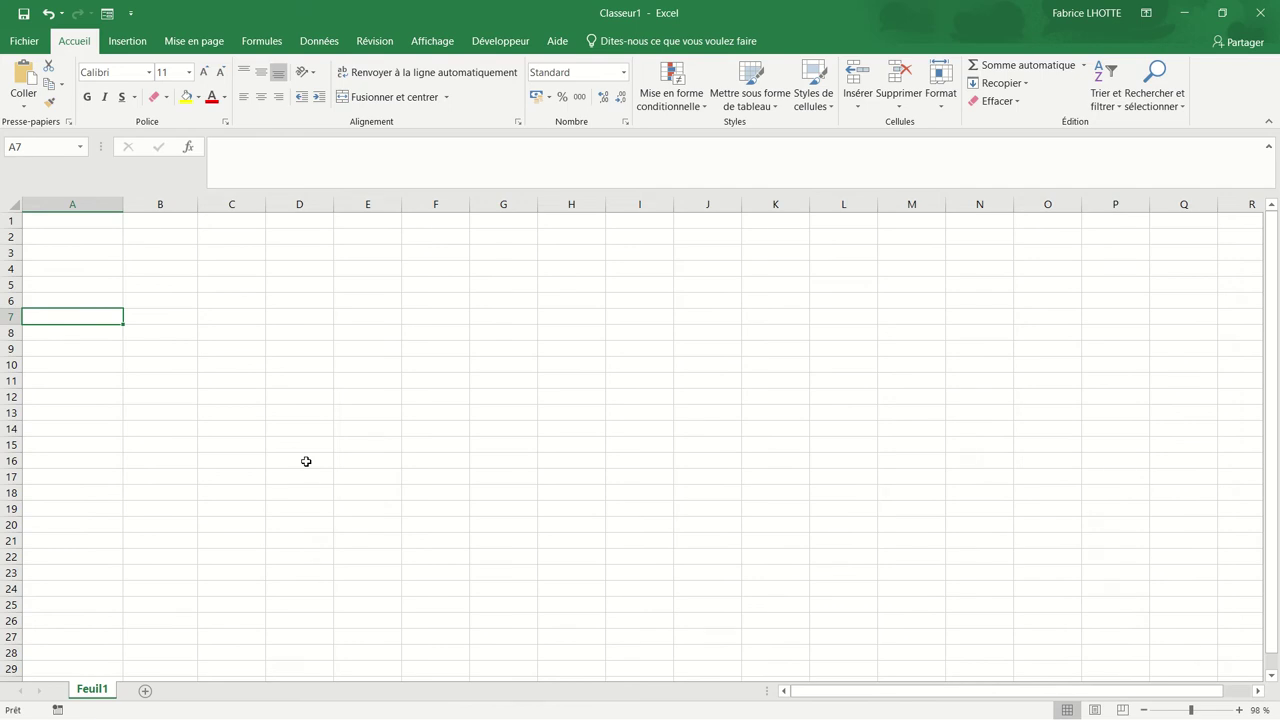
Step: Label A3 'Nom de l'employé' and enter the employee's first name in B3
left_click(306, 461)
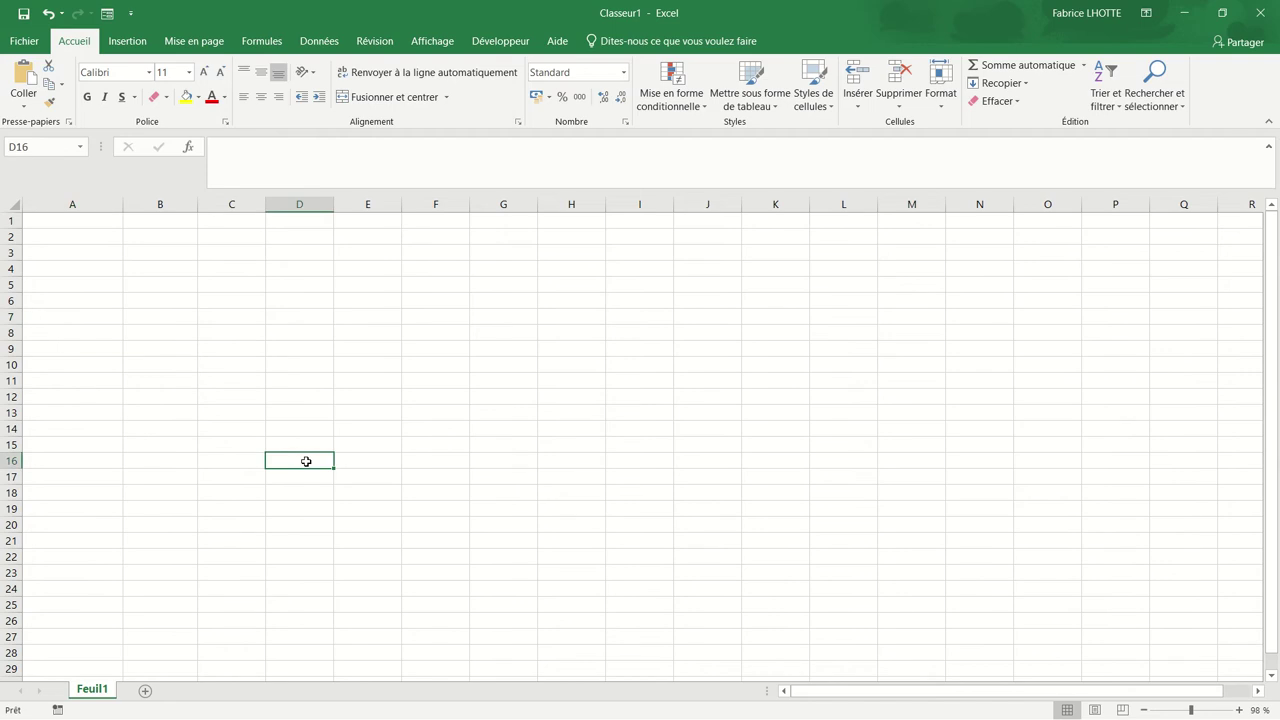
left_click(69, 249)
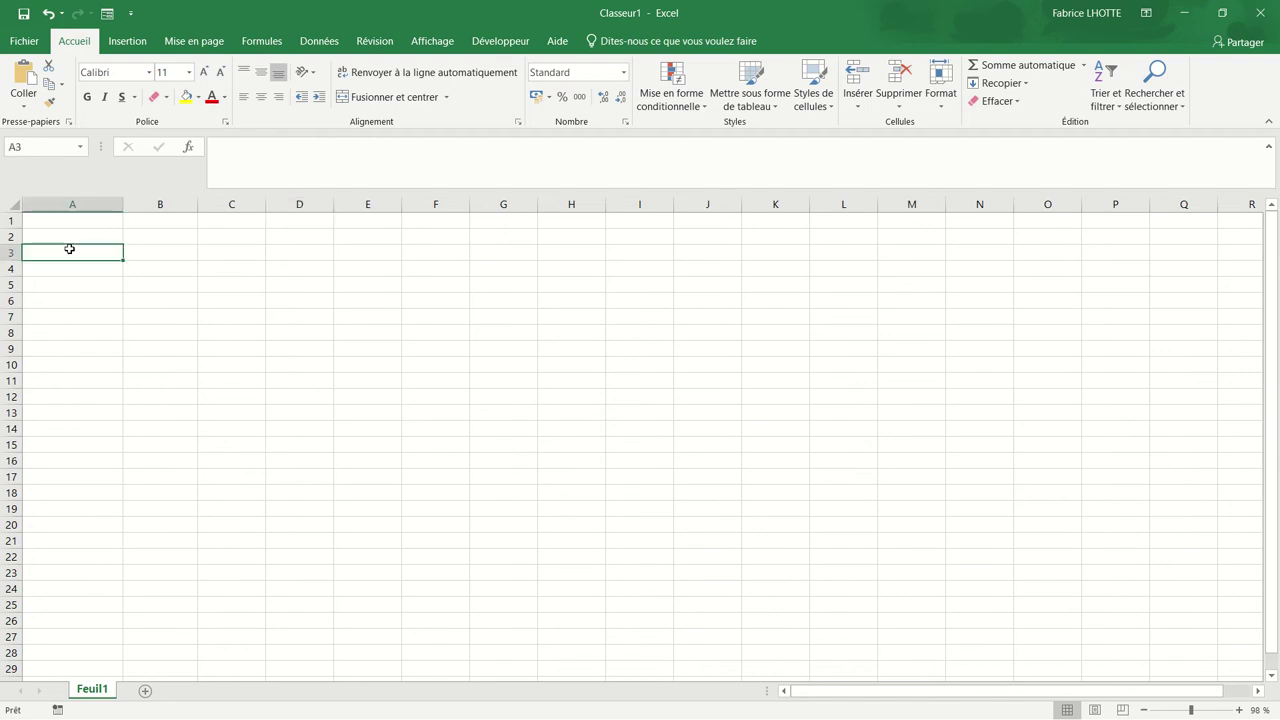
type("Nom d")
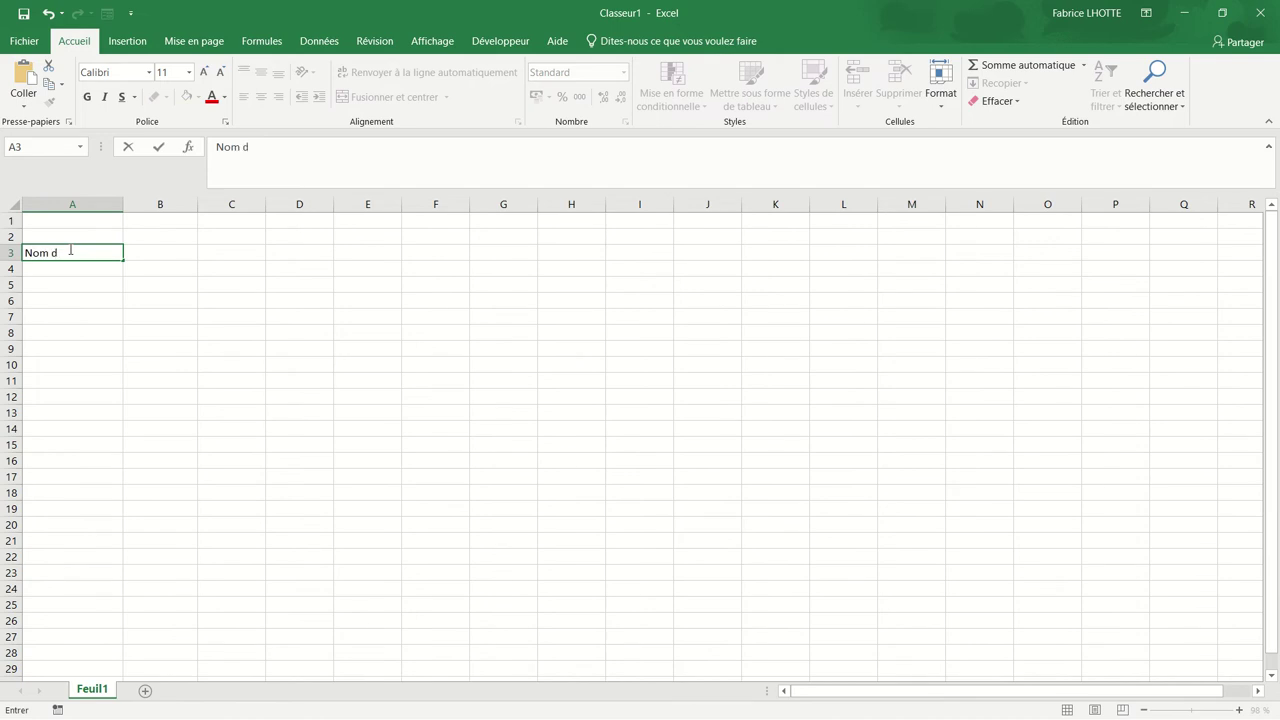
type("e l'employé")
key("Tab")
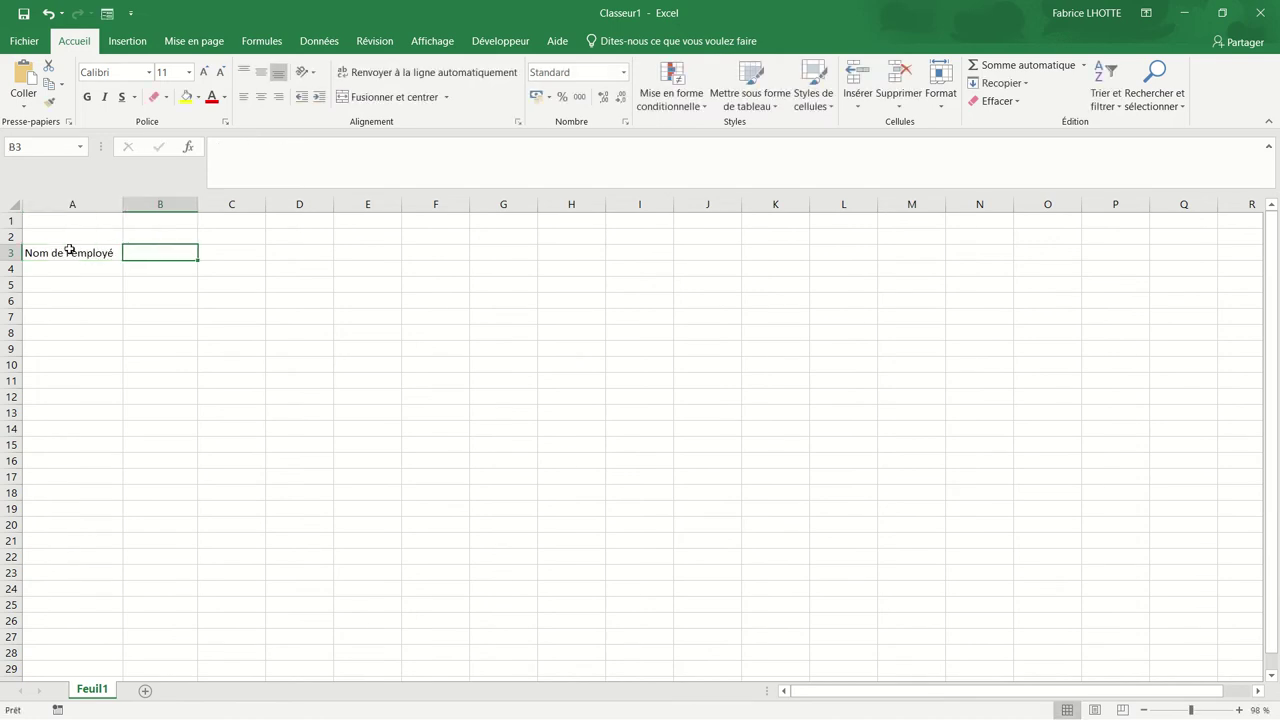
type("Léo")
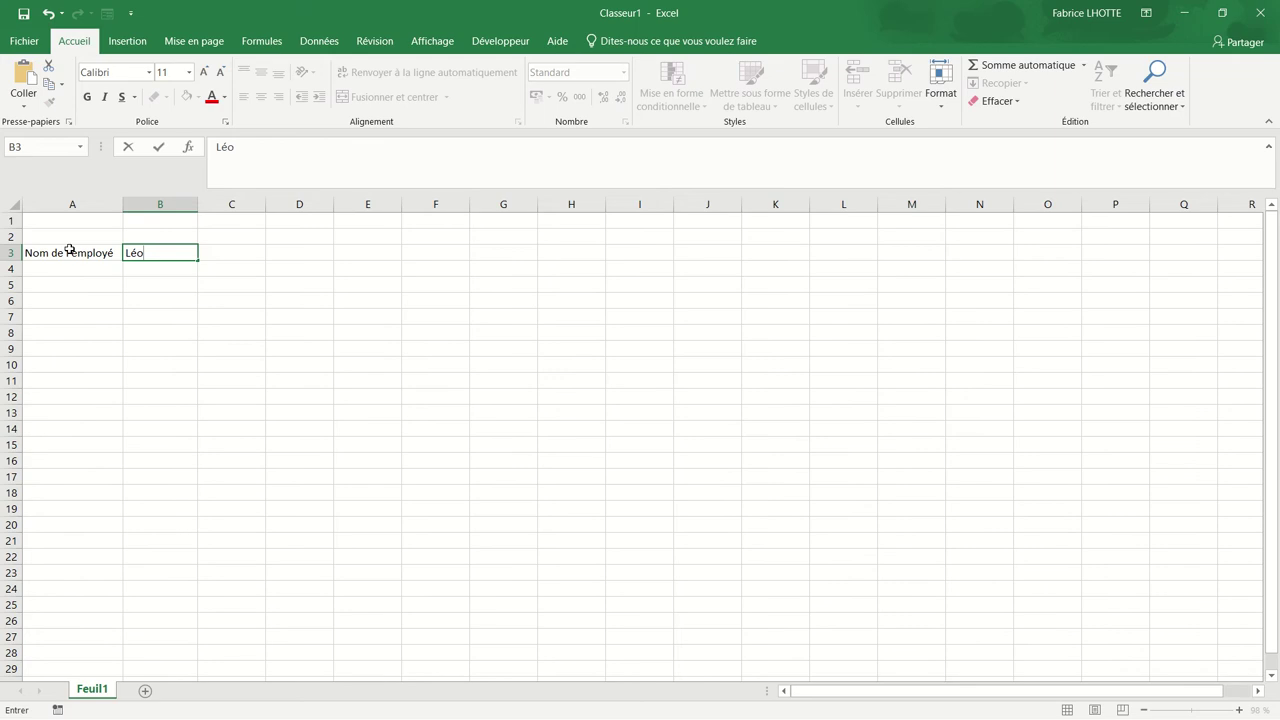
key("Down")
key("Down")
Step: Add the Ventes label in A5 with 180000 in B5, formatted as euro accounting
key("Left")
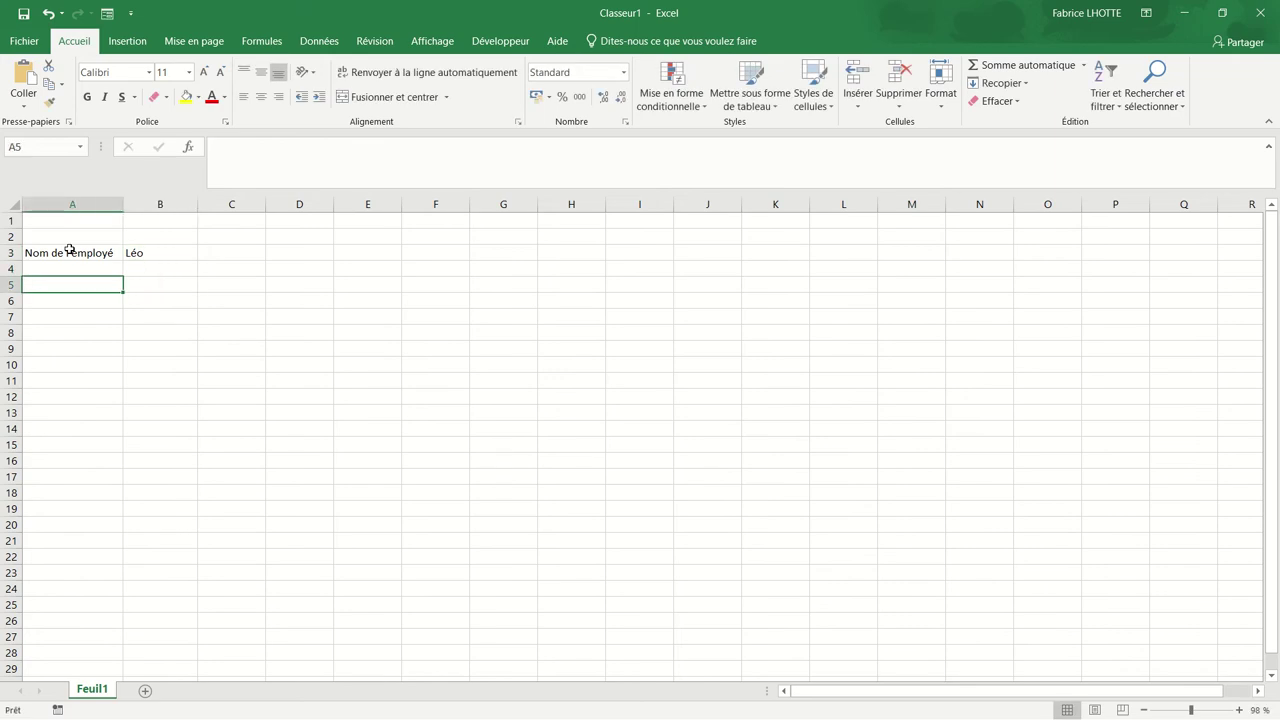
type("Ventes")
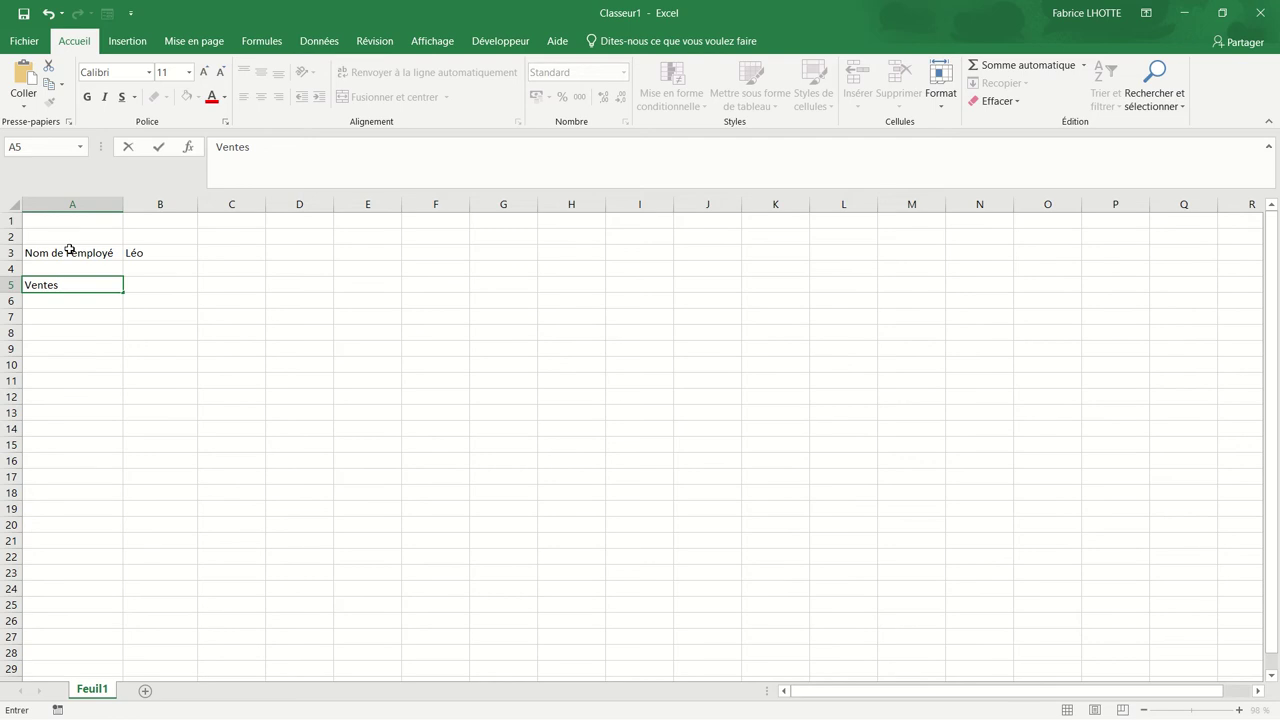
key("Right")
type("180")
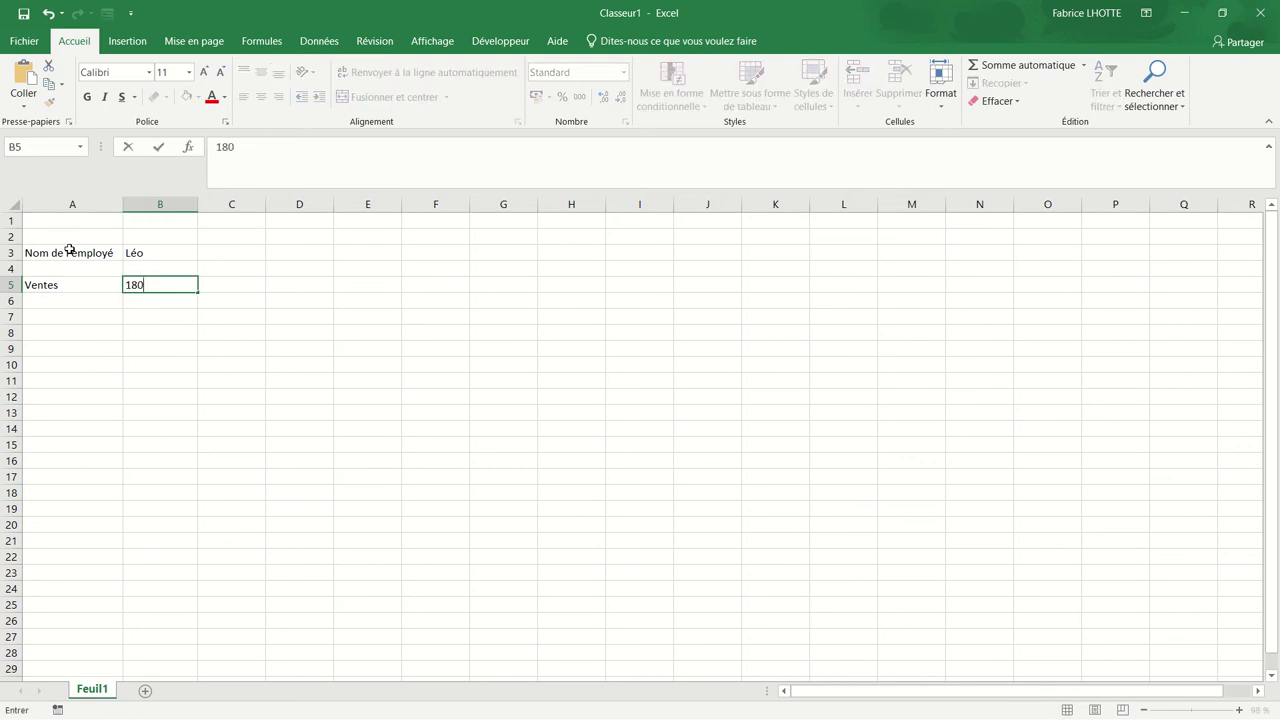
type("000")
key("Return")
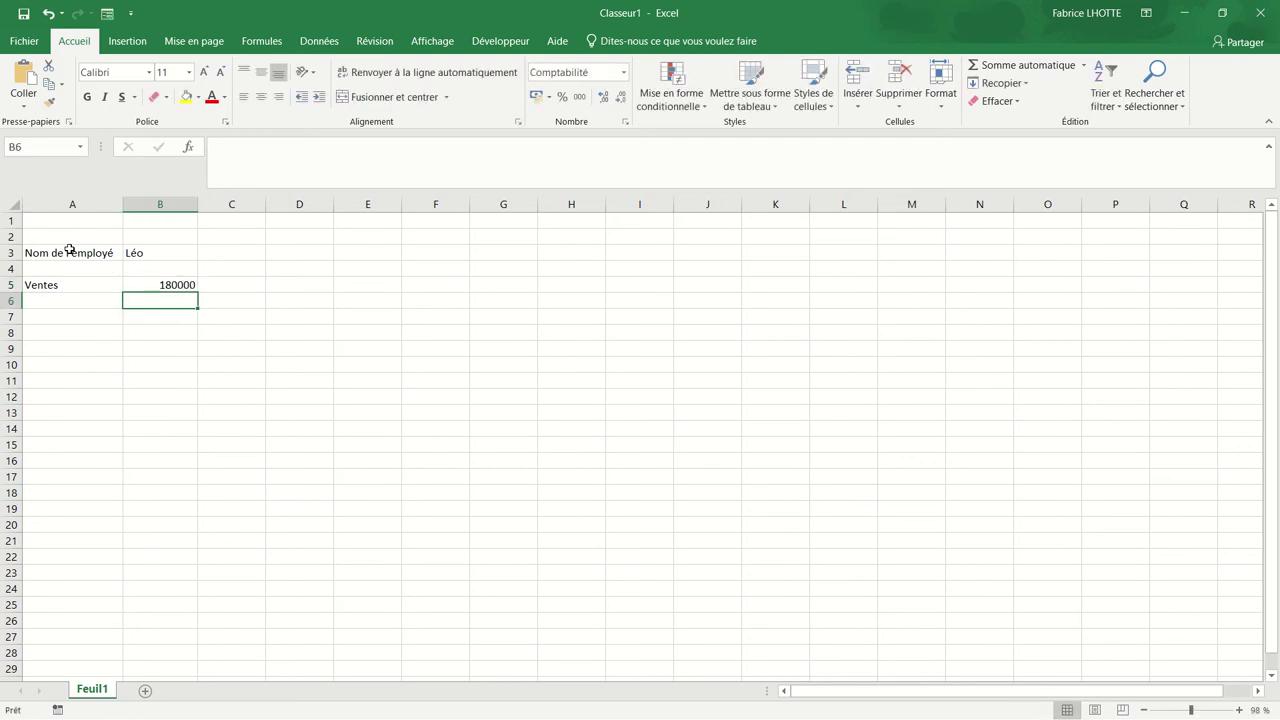
key("Up")
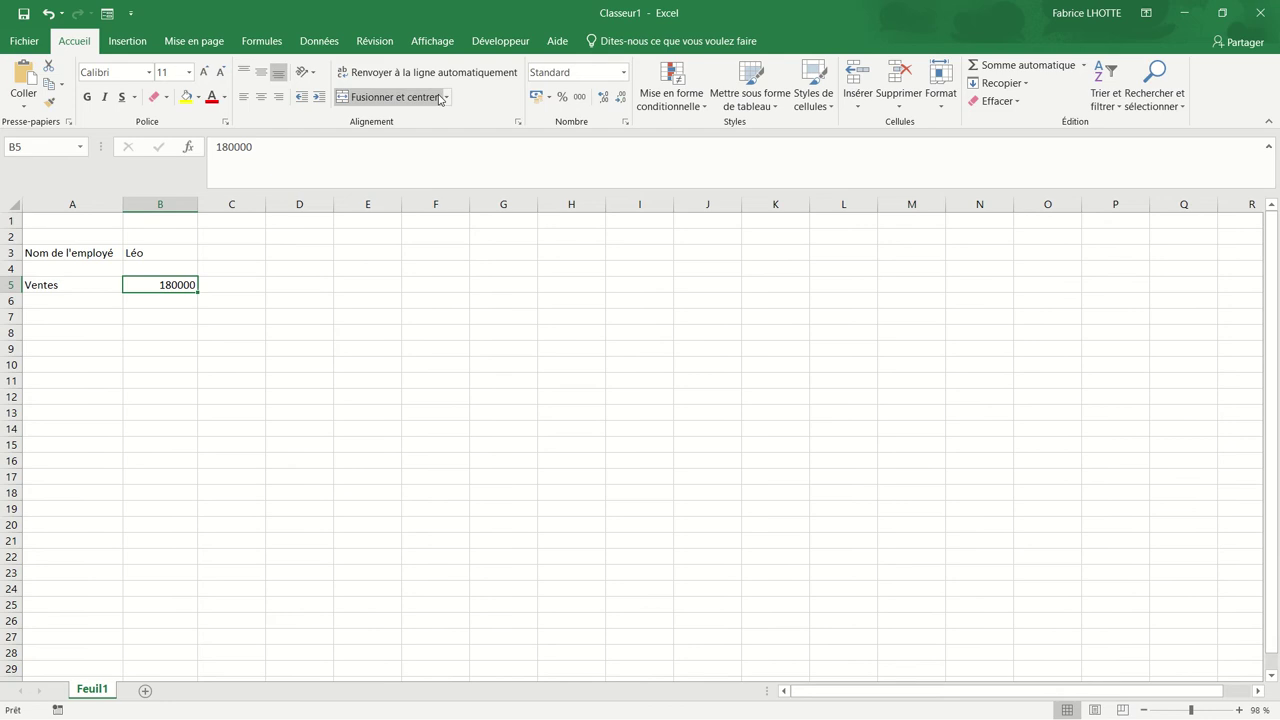
left_click(537, 98)
Step: Add objectif with 200000 in B7 in euro format, and a pourcentage label in A9
left_click(65, 320)
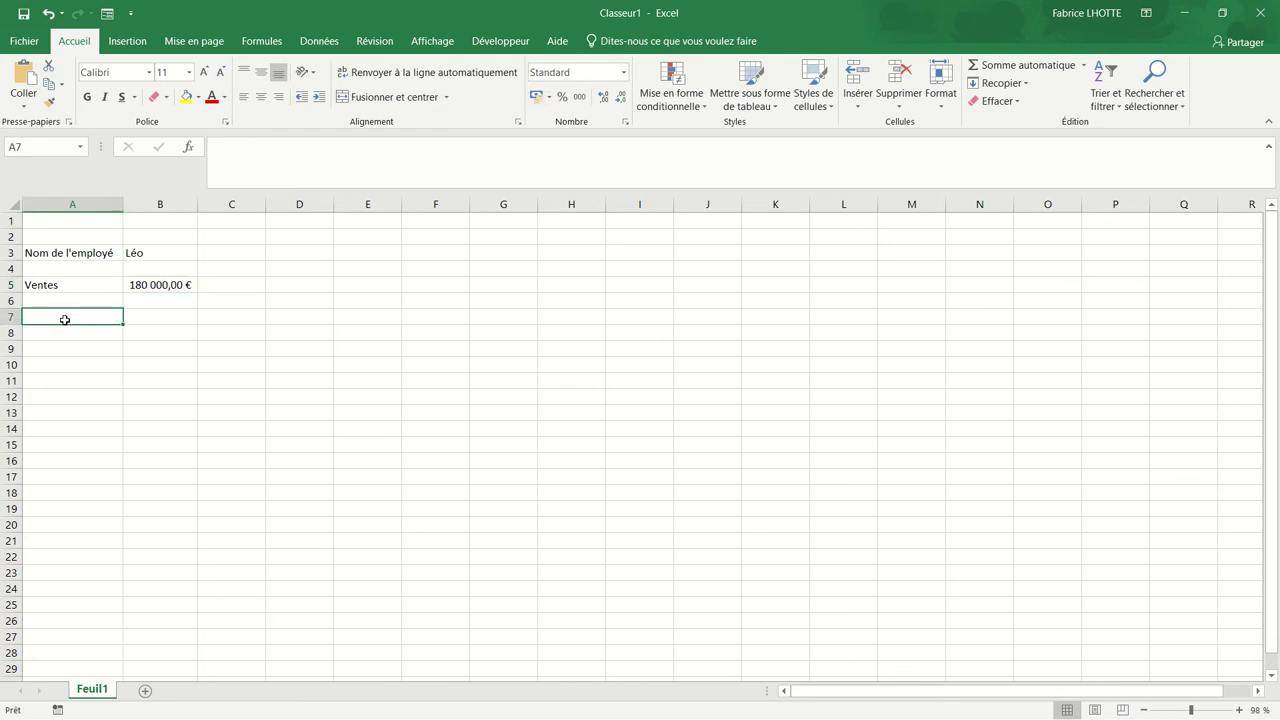
type("objectif")
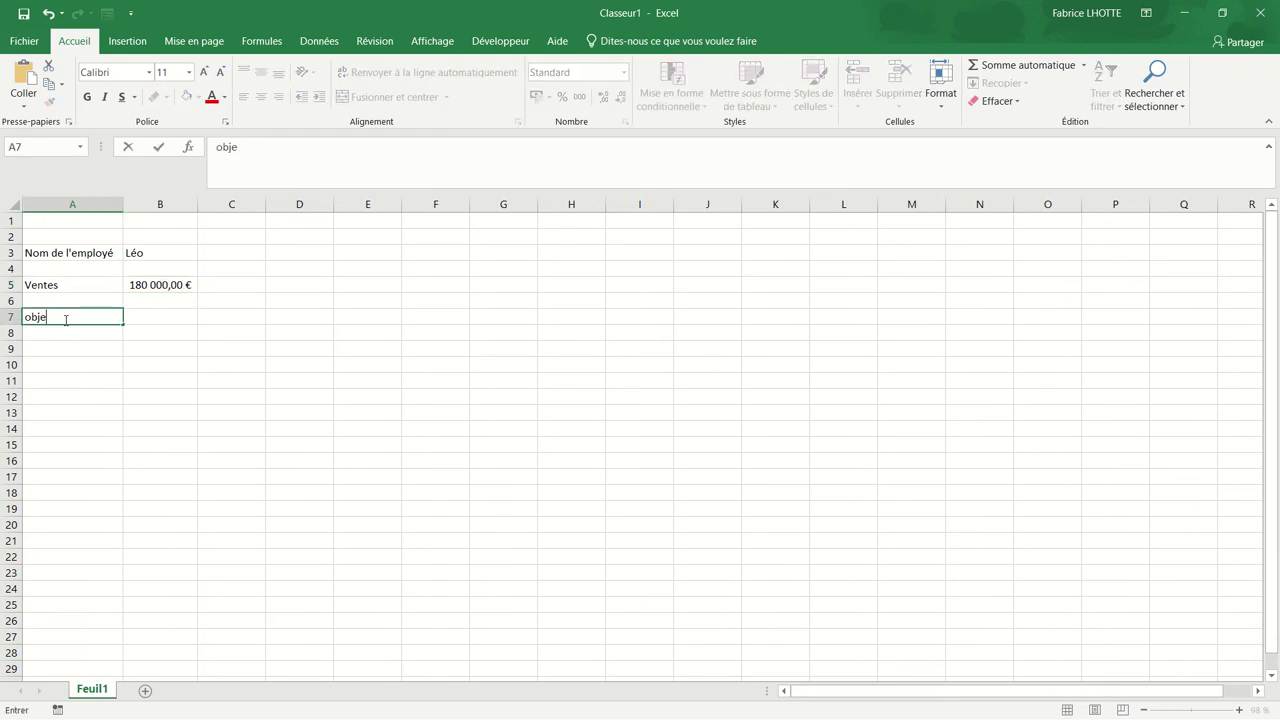
key("Tab")
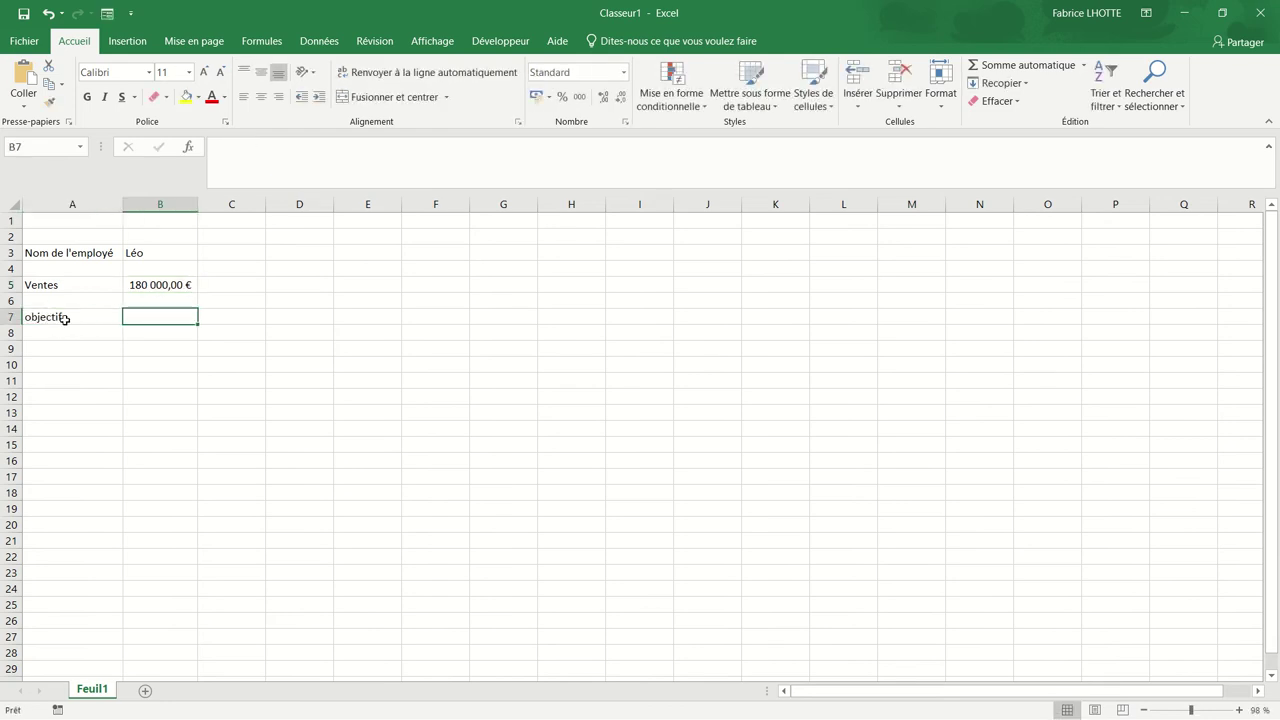
type("20000")
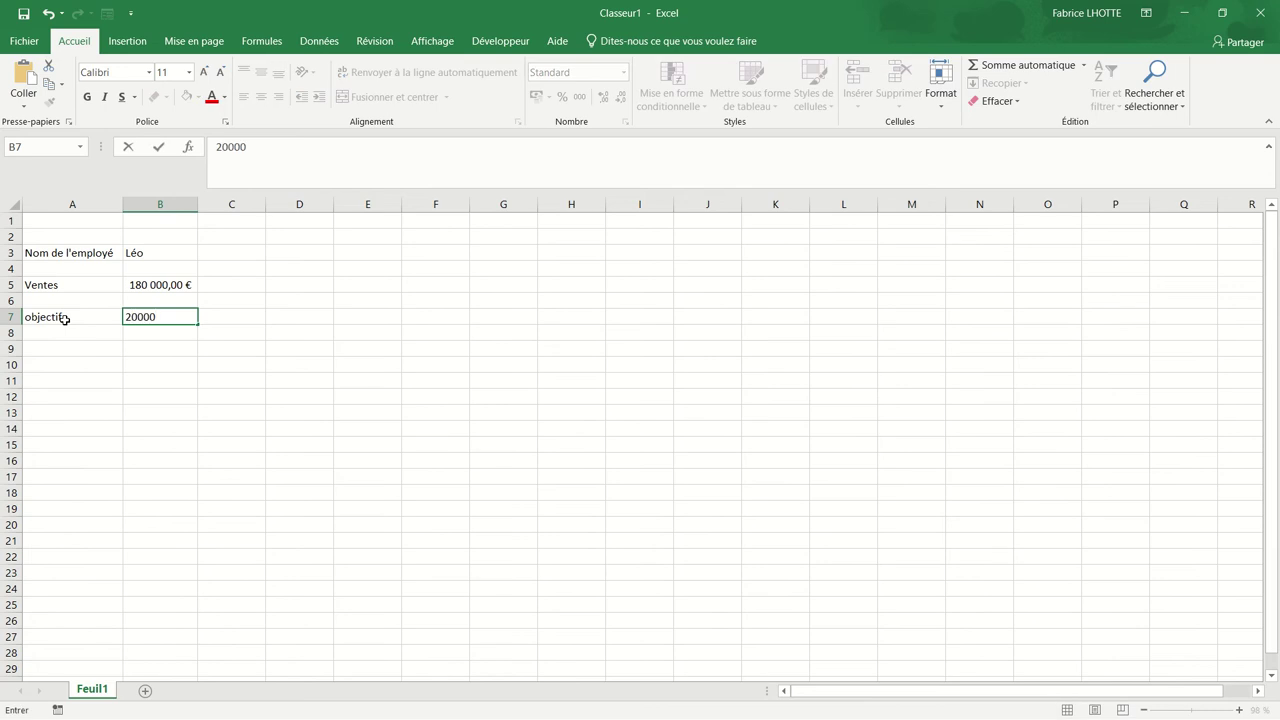
type("0")
key("Return")
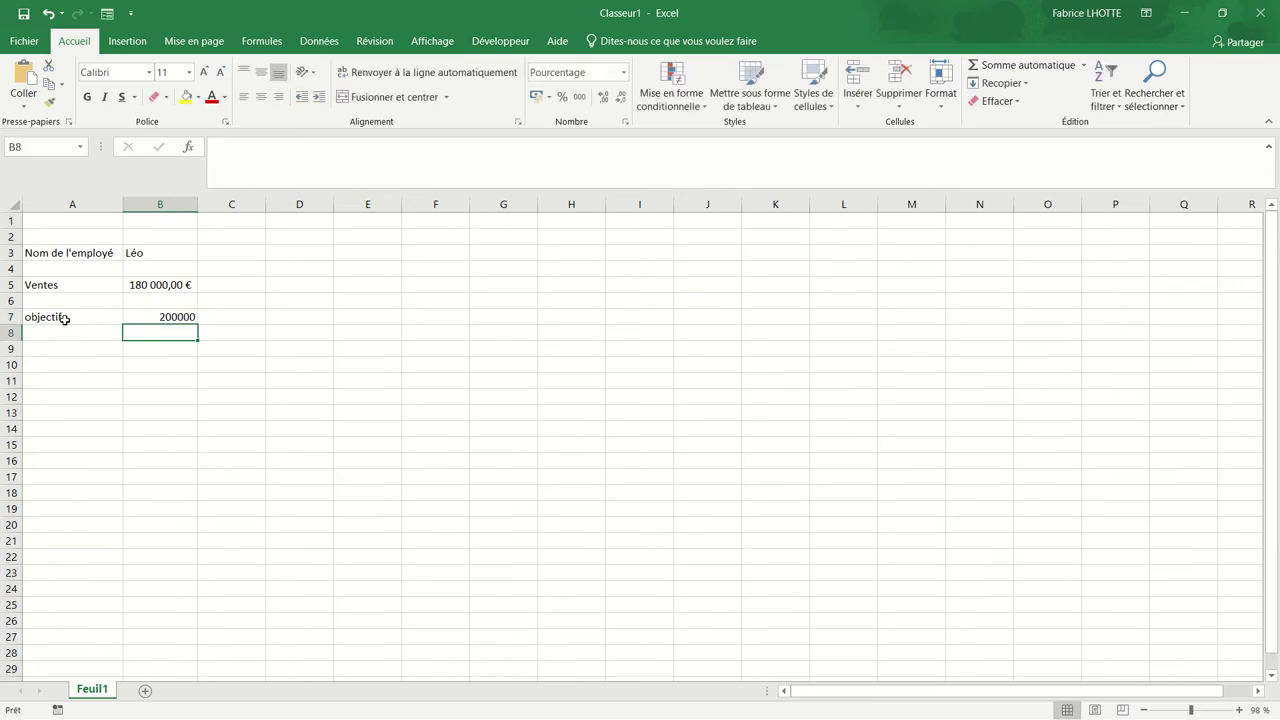
left_click(146, 316)
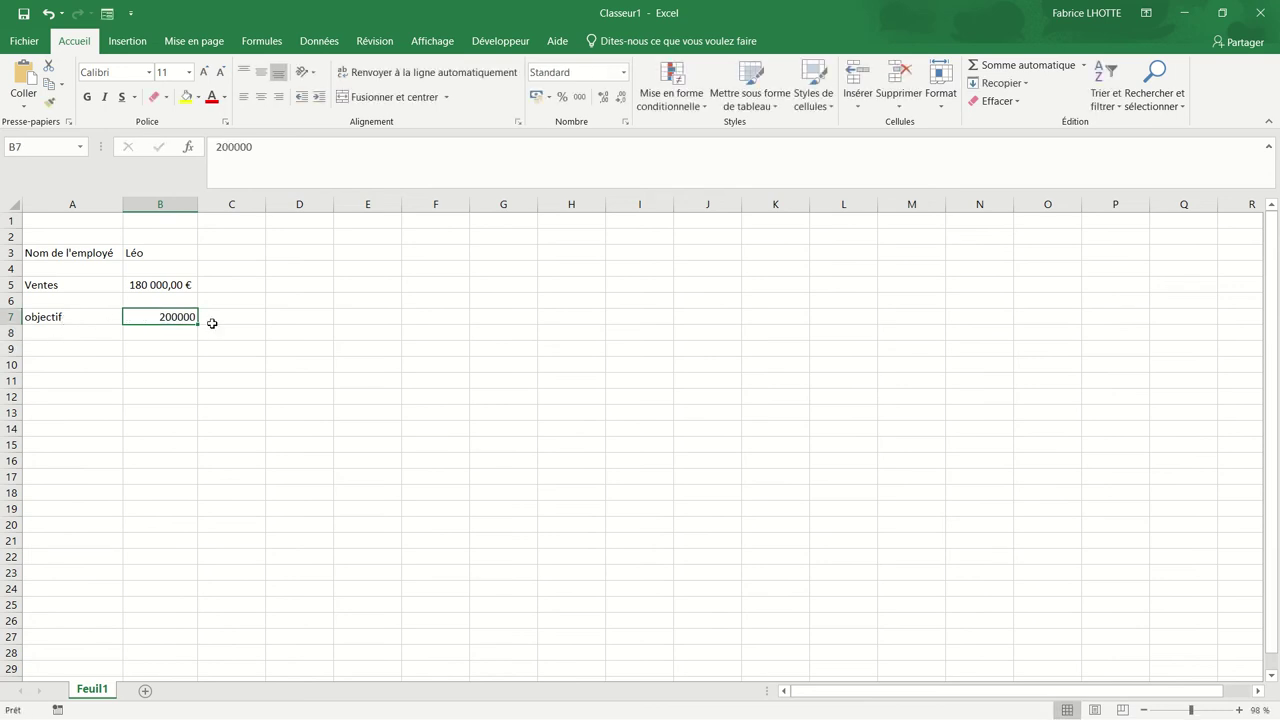
left_click(538, 95)
left_click(88, 351)
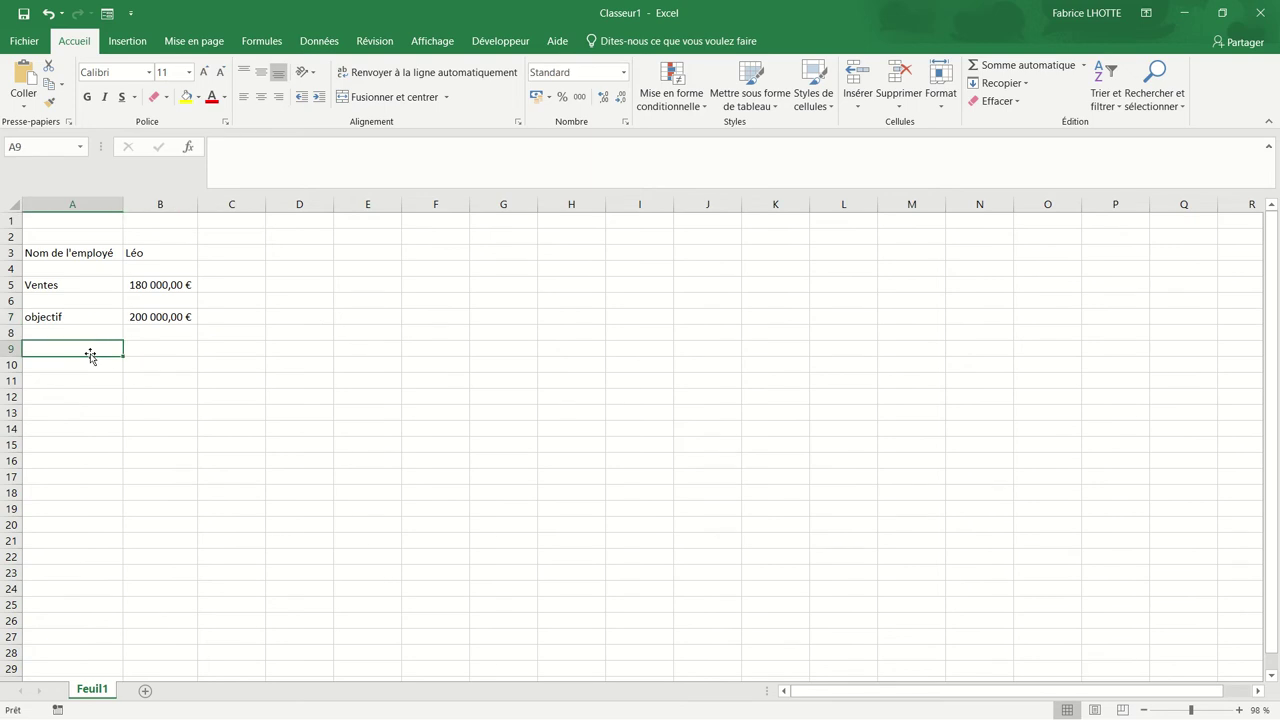
type("pourcentag")
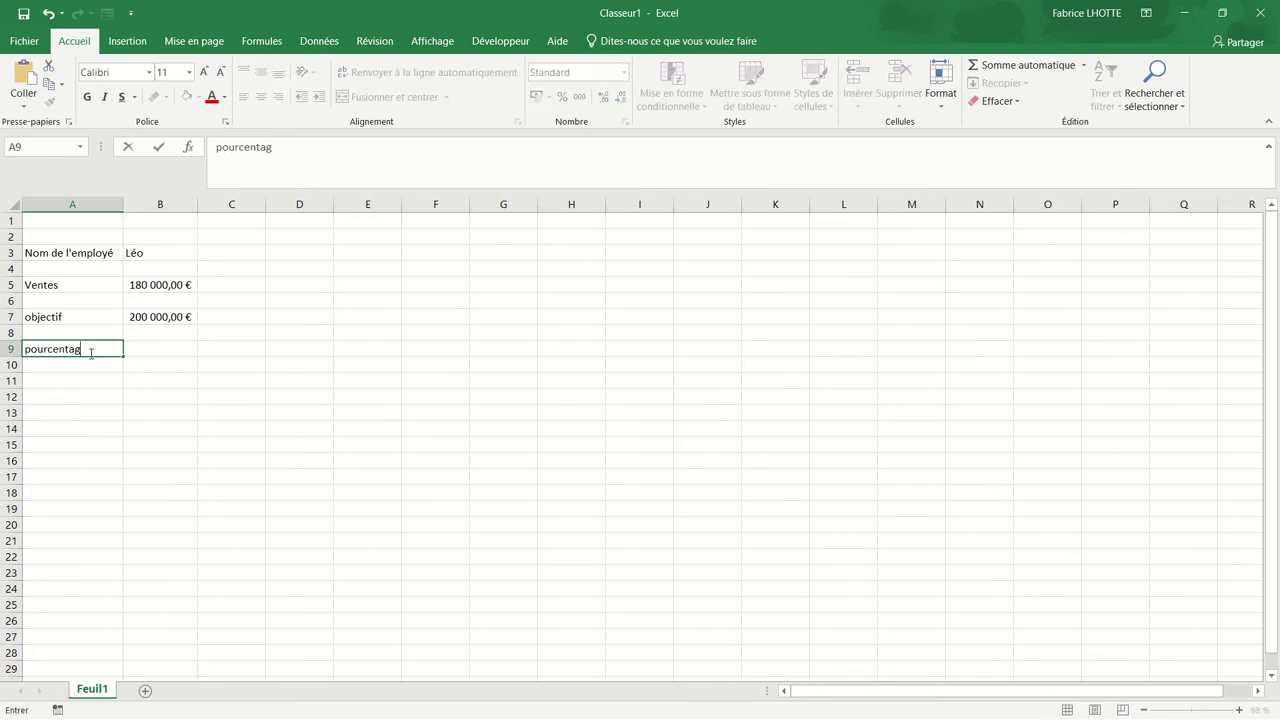
type("e")
key("Tab")
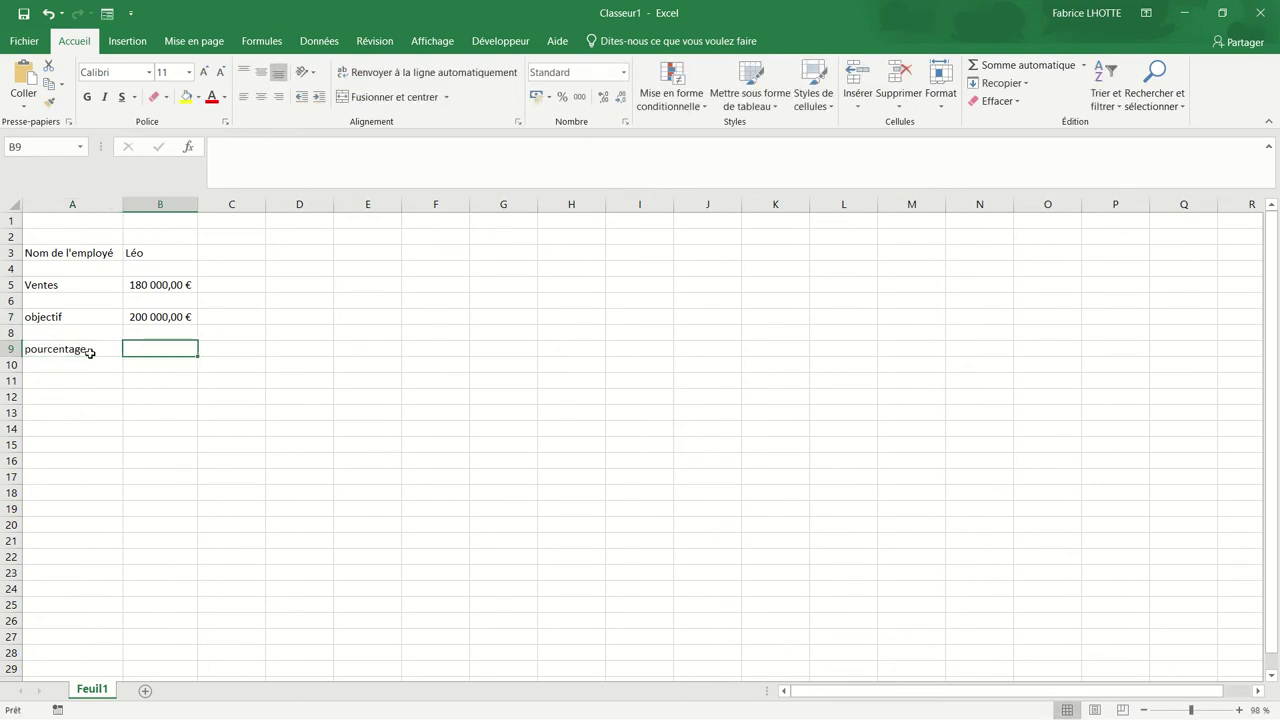
Step: Enter the formula =(B5-B7)/B7 in B9
type("=")
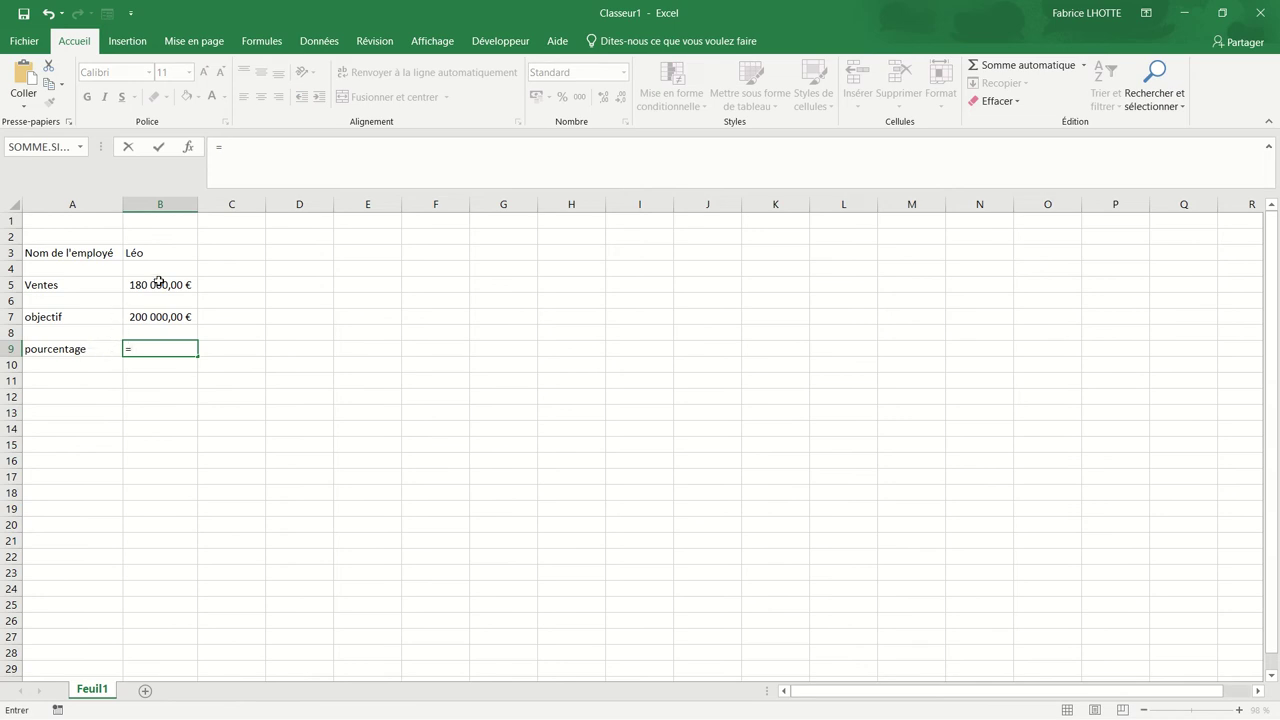
left_click(157, 283)
type("-")
left_click(159, 314)
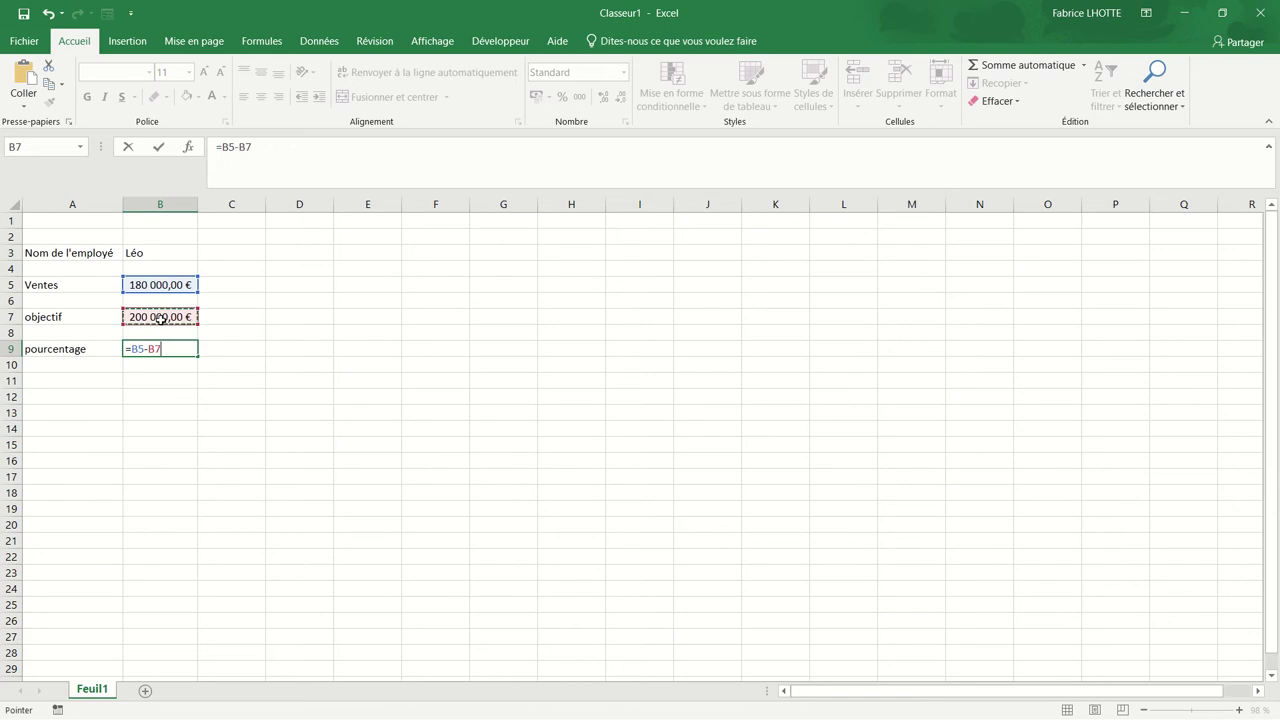
type(")")
left_click(127, 348)
type("(")
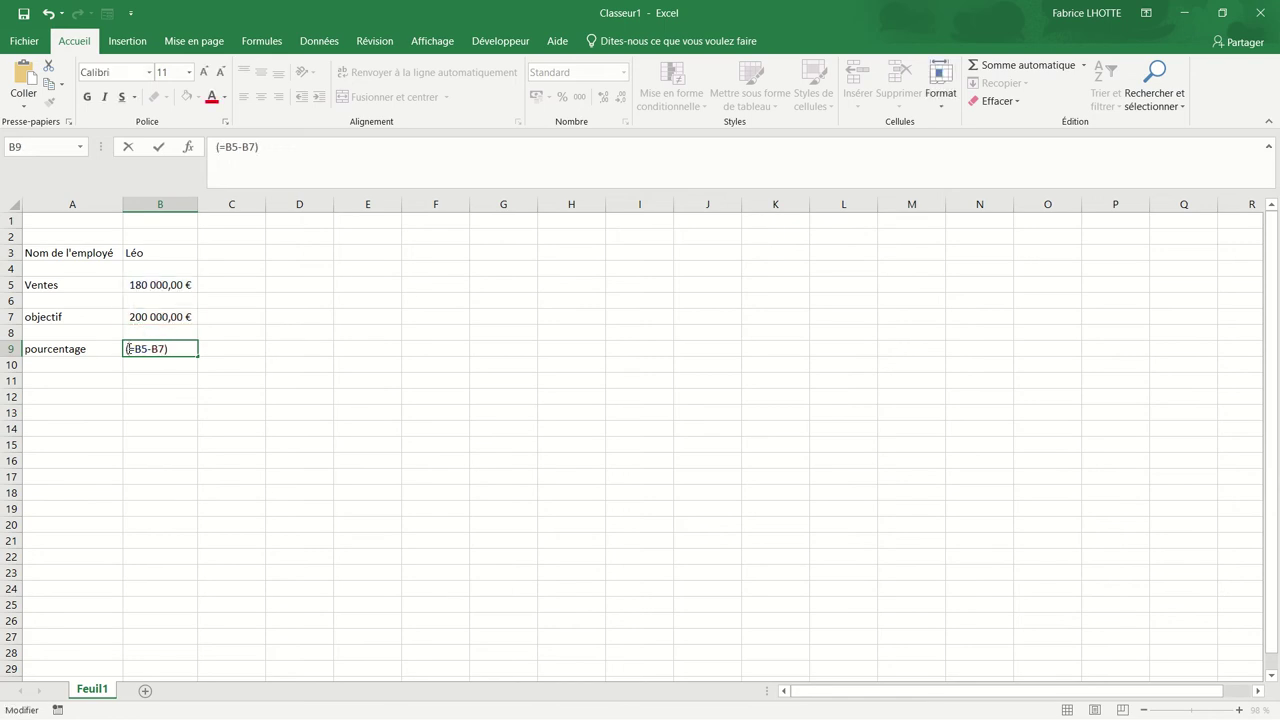
key("BackSpace")
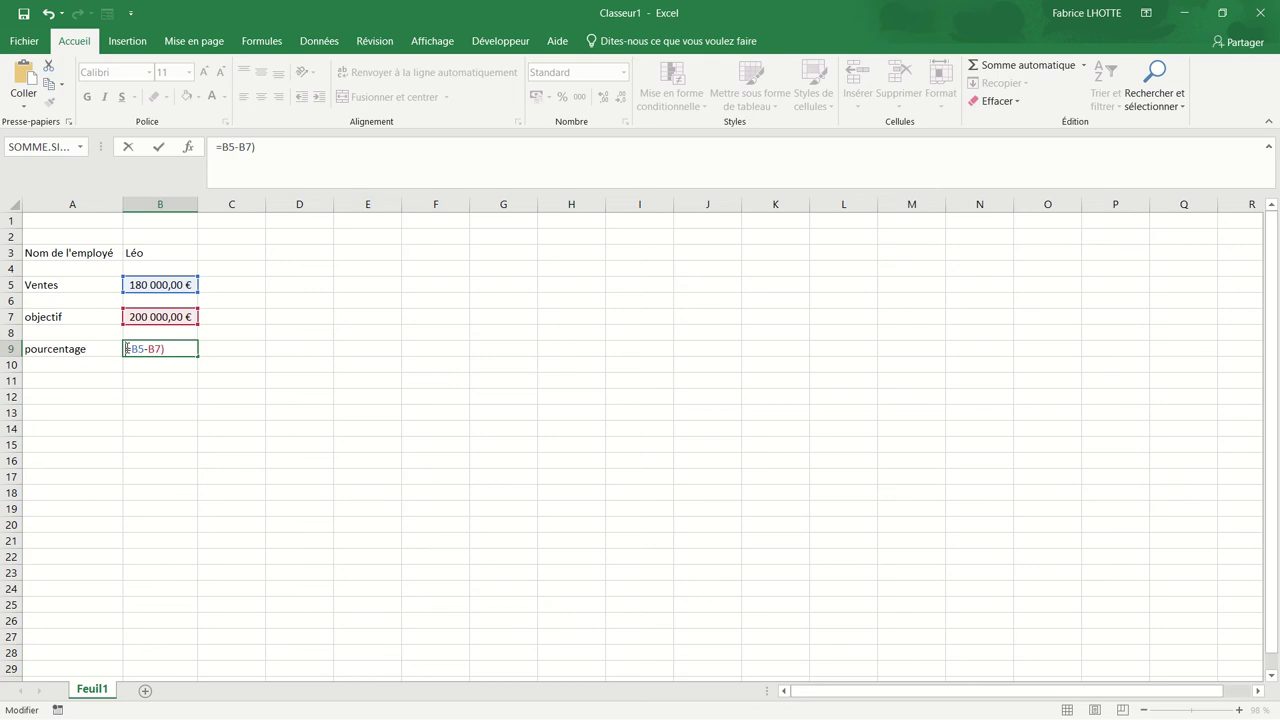
type("(")
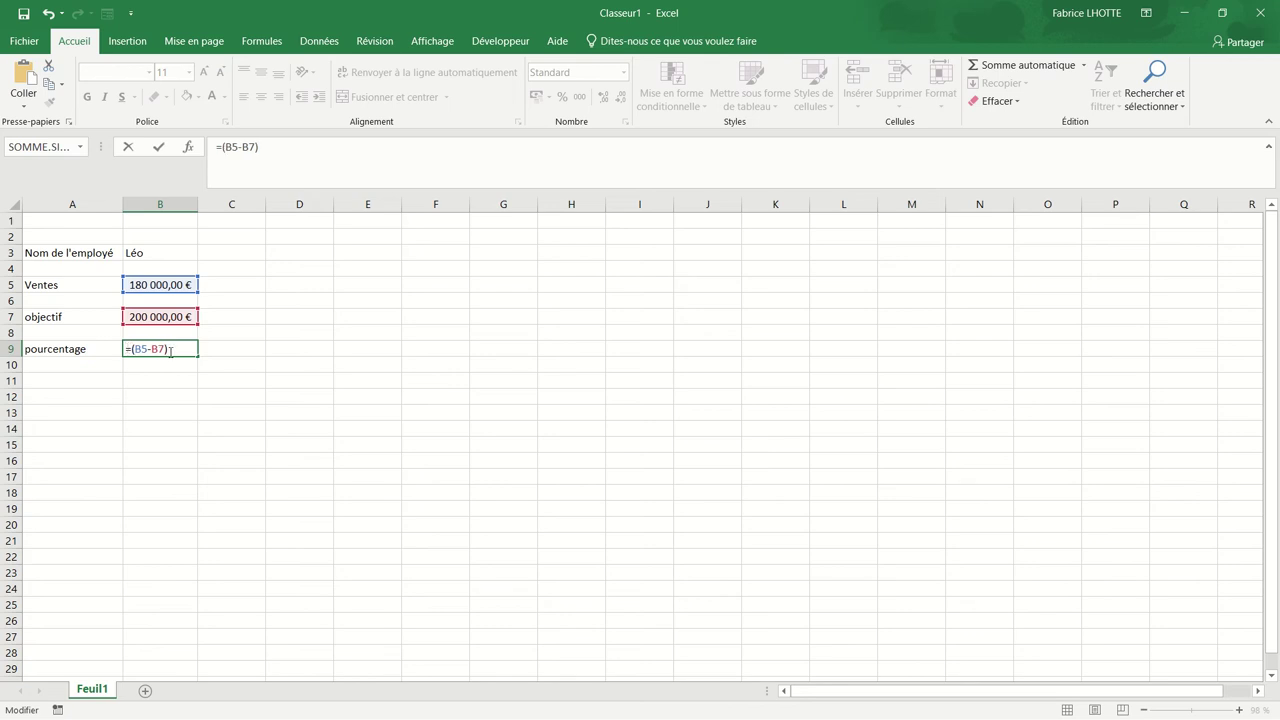
type("/")
left_click(149, 318)
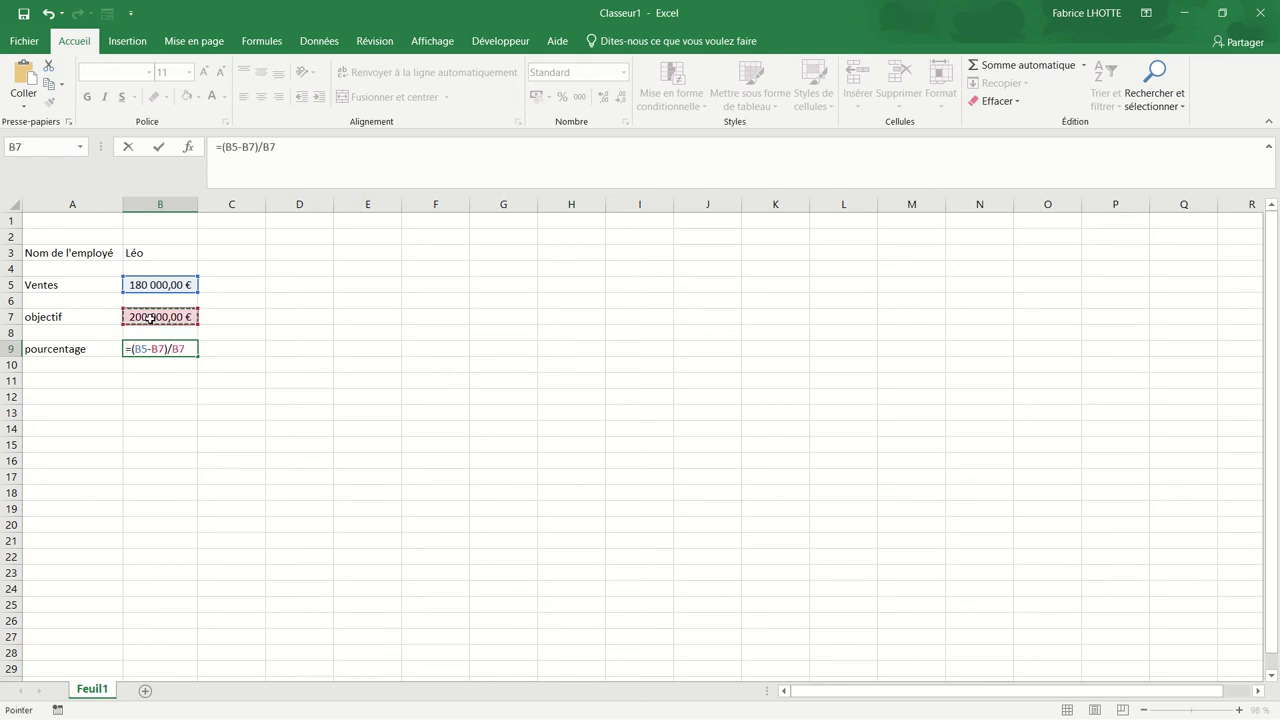
key("Return")
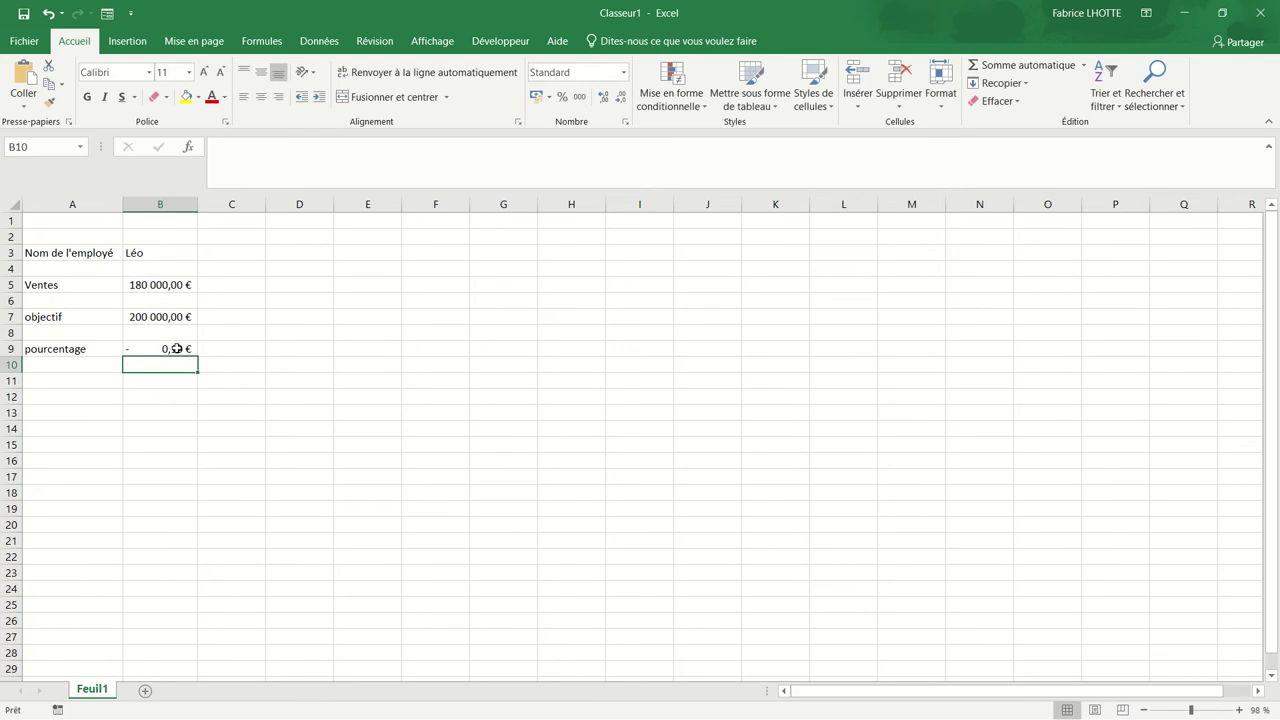
Step: Format B9 as a percentage with two decimals, showing -10,00%
left_click(174, 347)
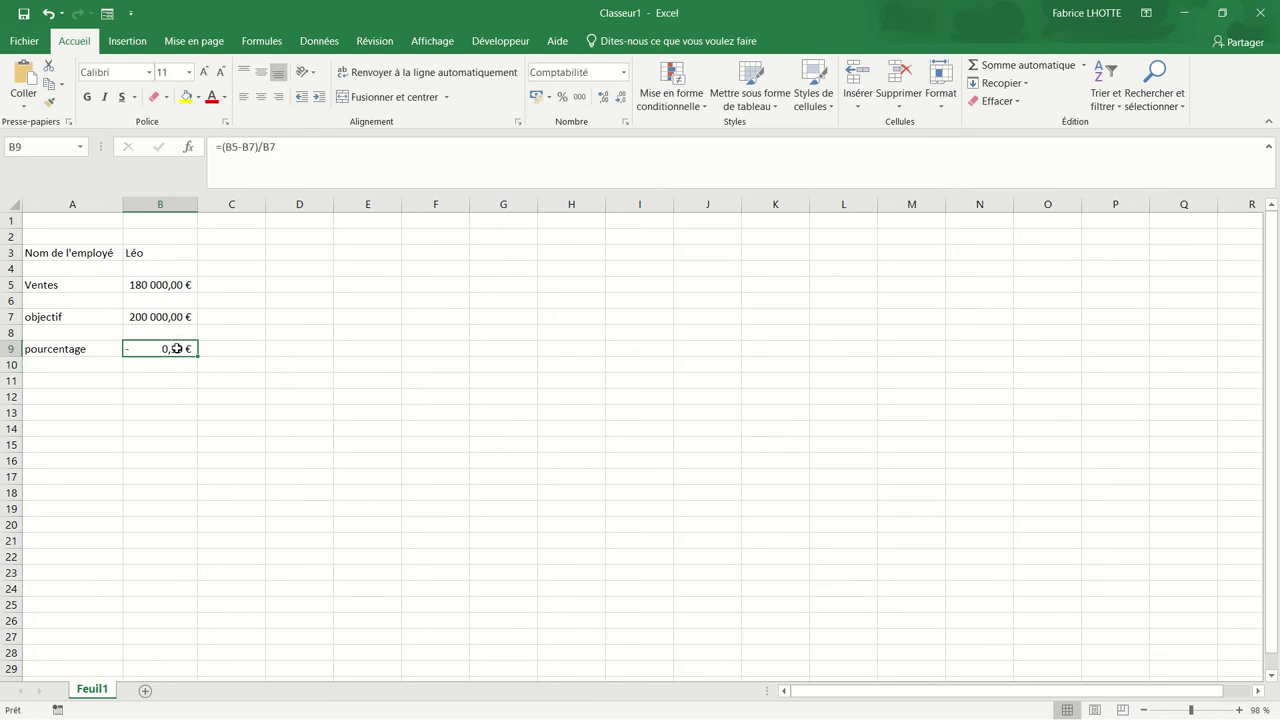
left_click(562, 97)
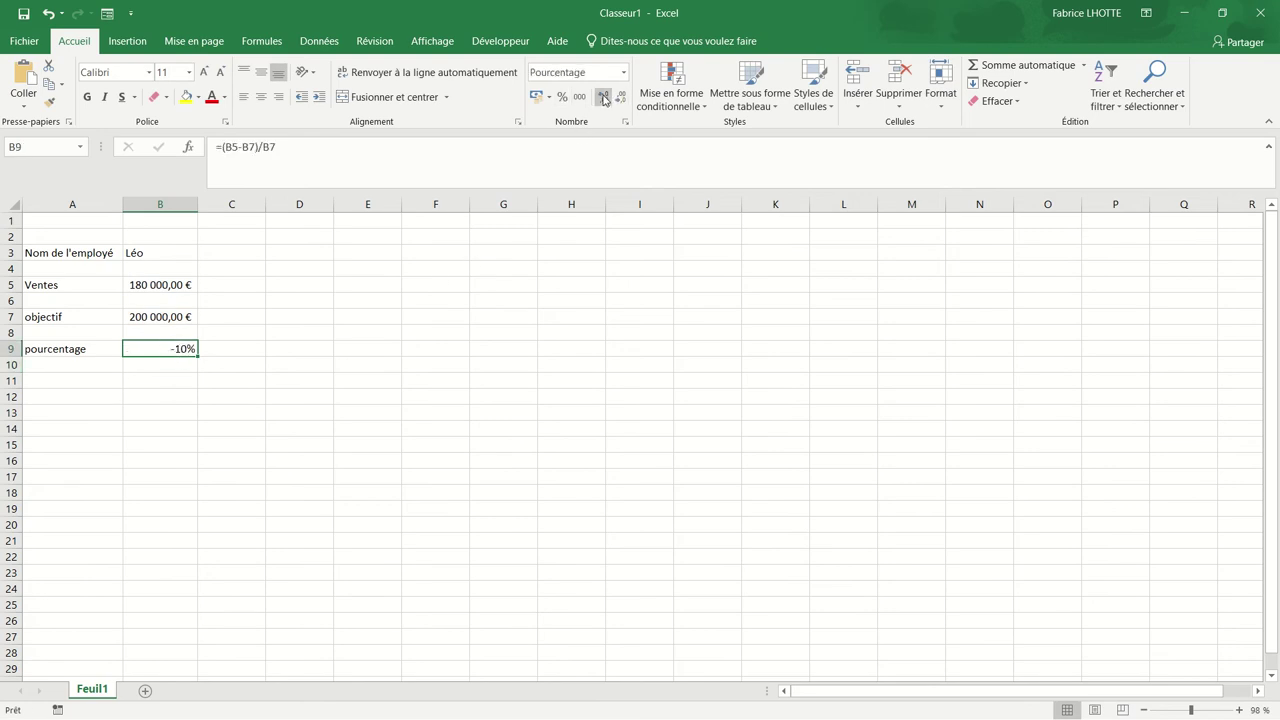
left_click(603, 97)
left_click(603, 97)
Step: Change Ventes in B5 to 220000 so B9 recalculates to 10,00%
left_click(165, 285)
type("2200")
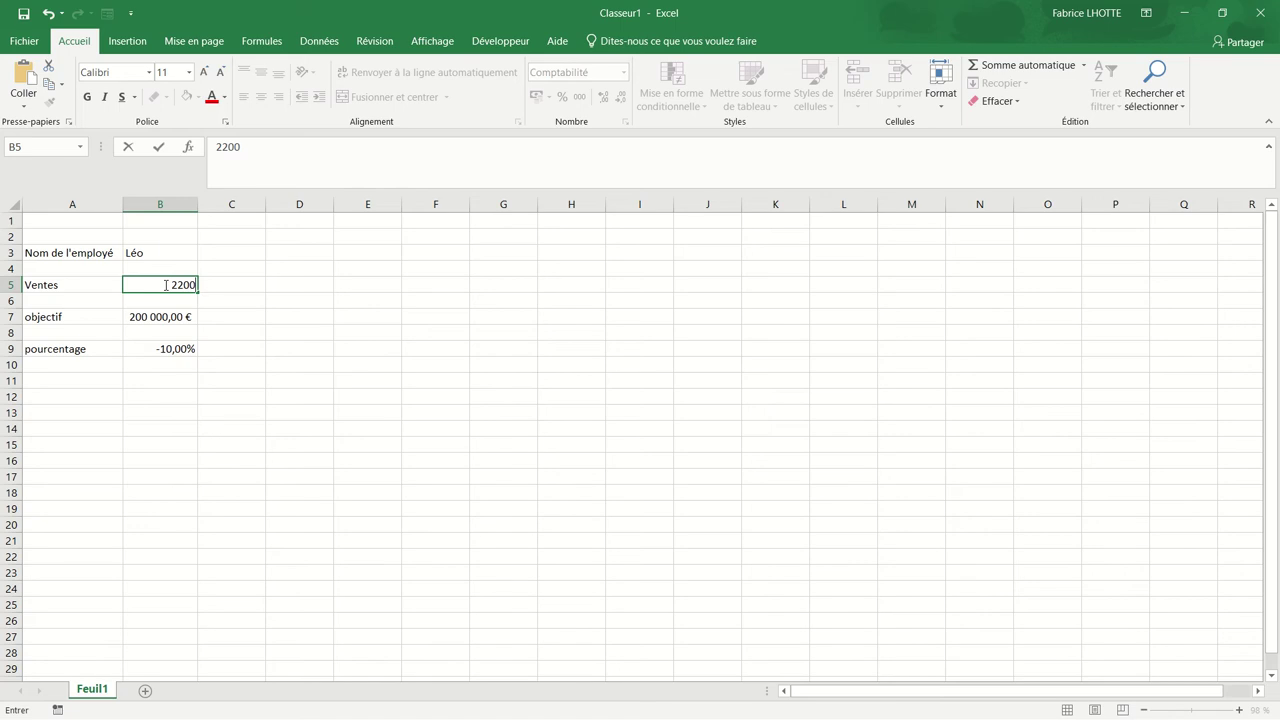
type("00")
key("Return")
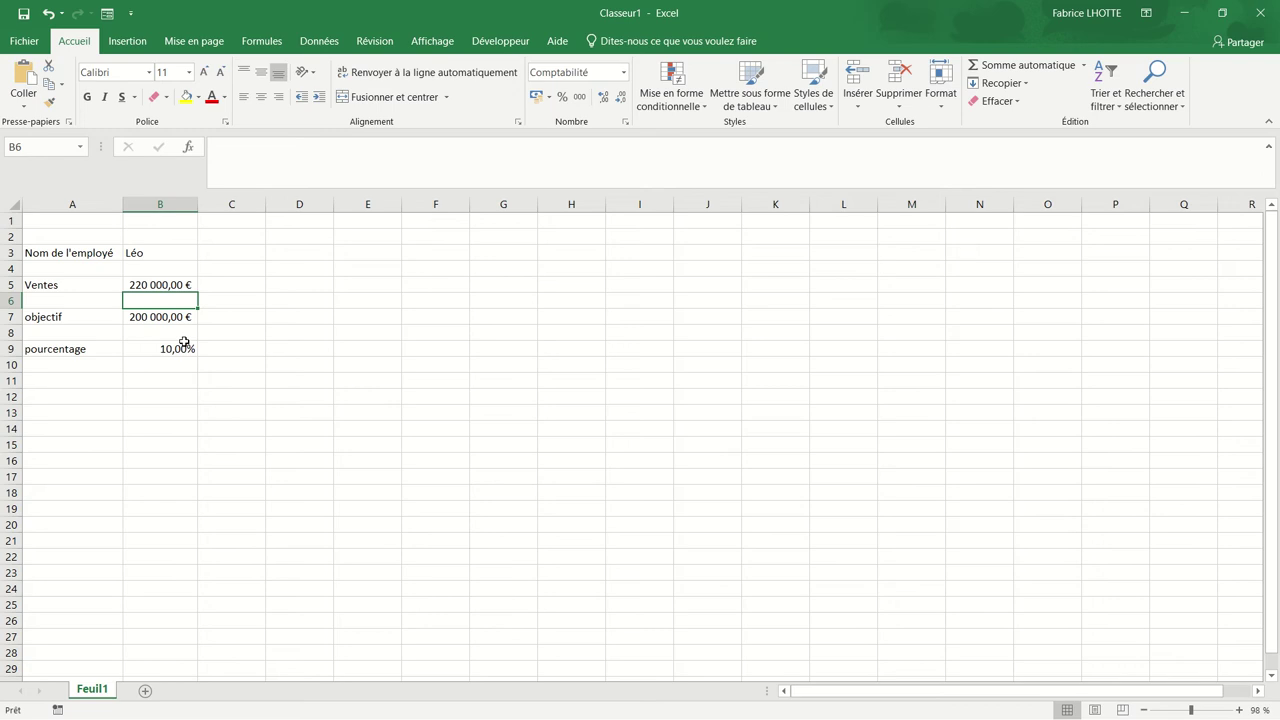
key("Down")
key("Down")
key("Down")
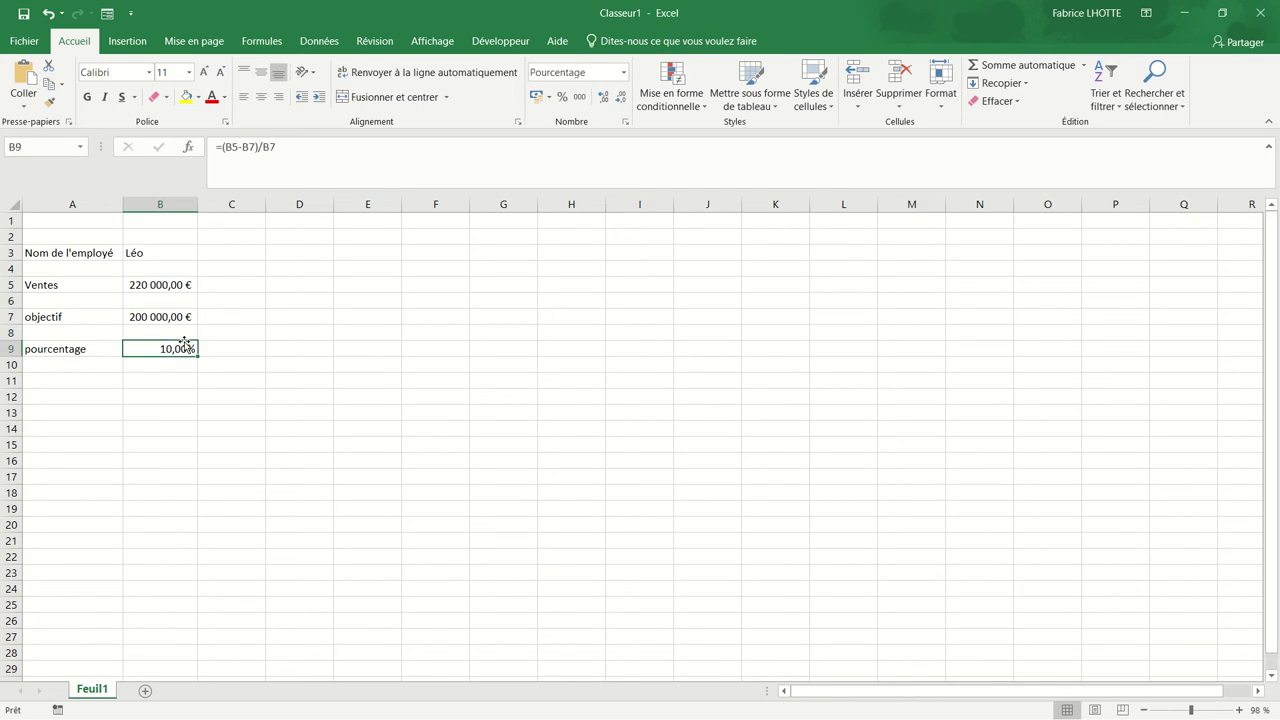
key("Down")
key("Down")
key("Left")
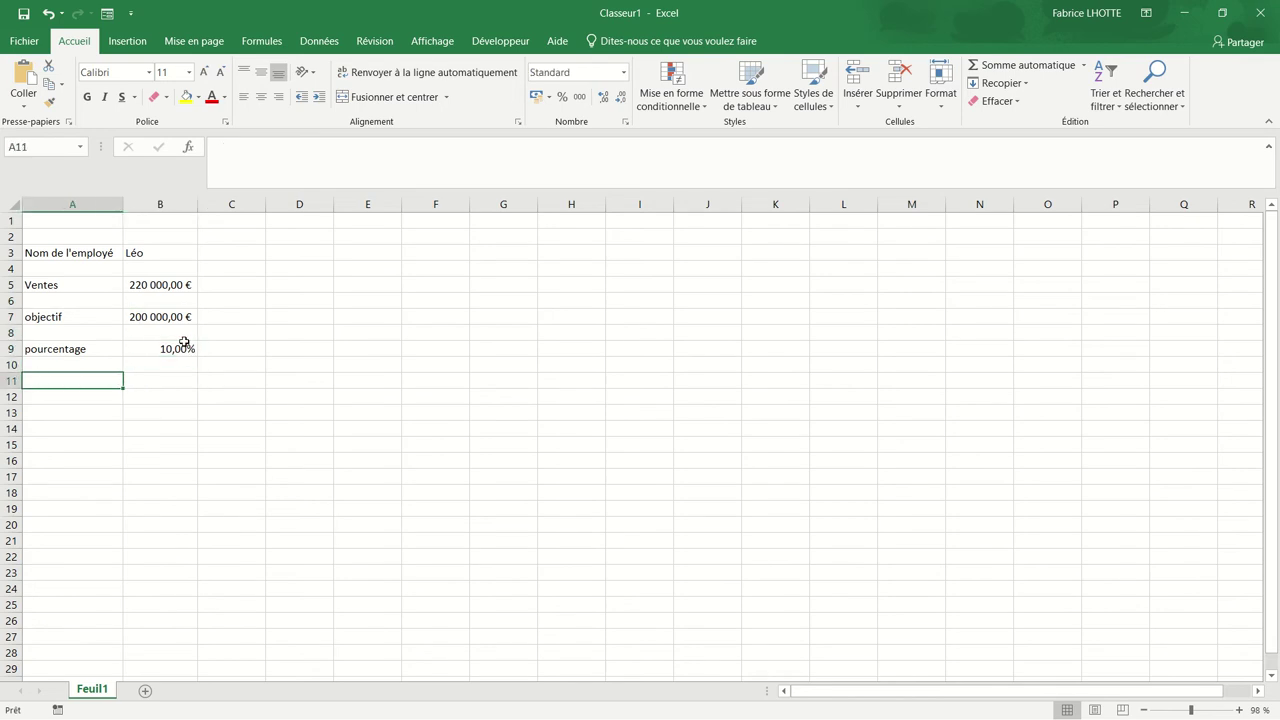
Step: Type the label Résultat in A11
type("Résultt")
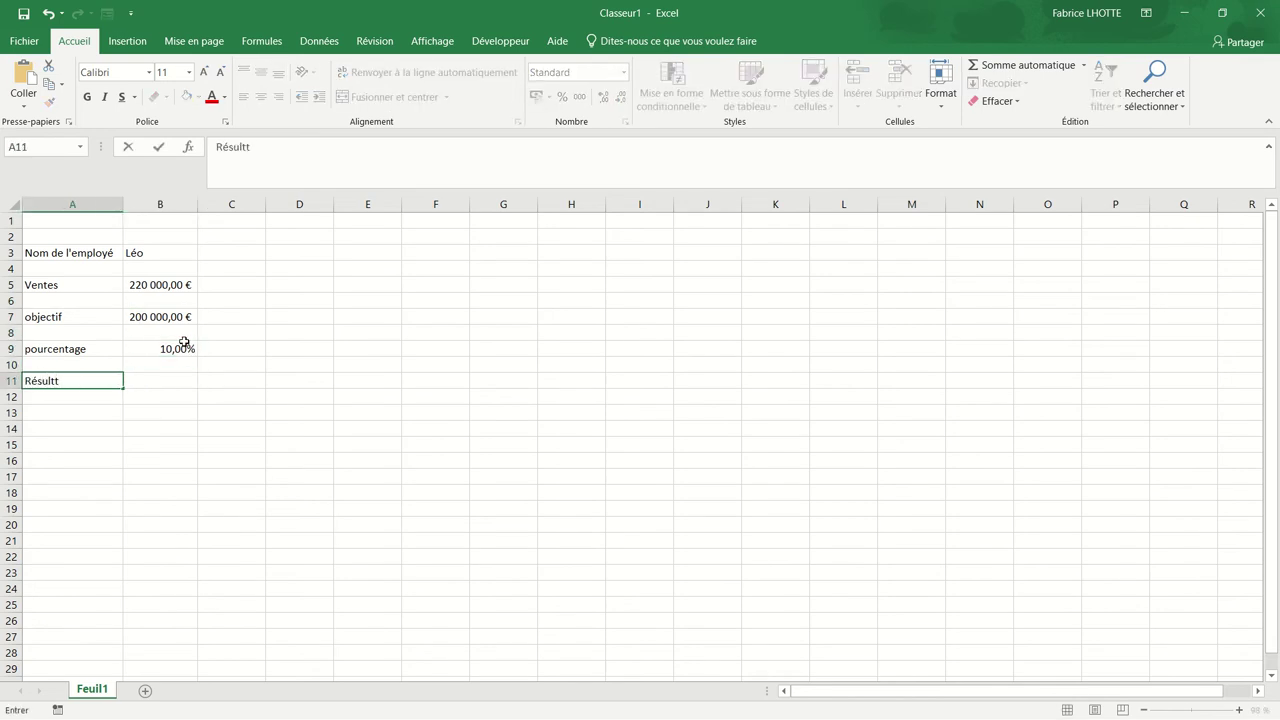
key("BackSpace")
type("at")
key("Right")
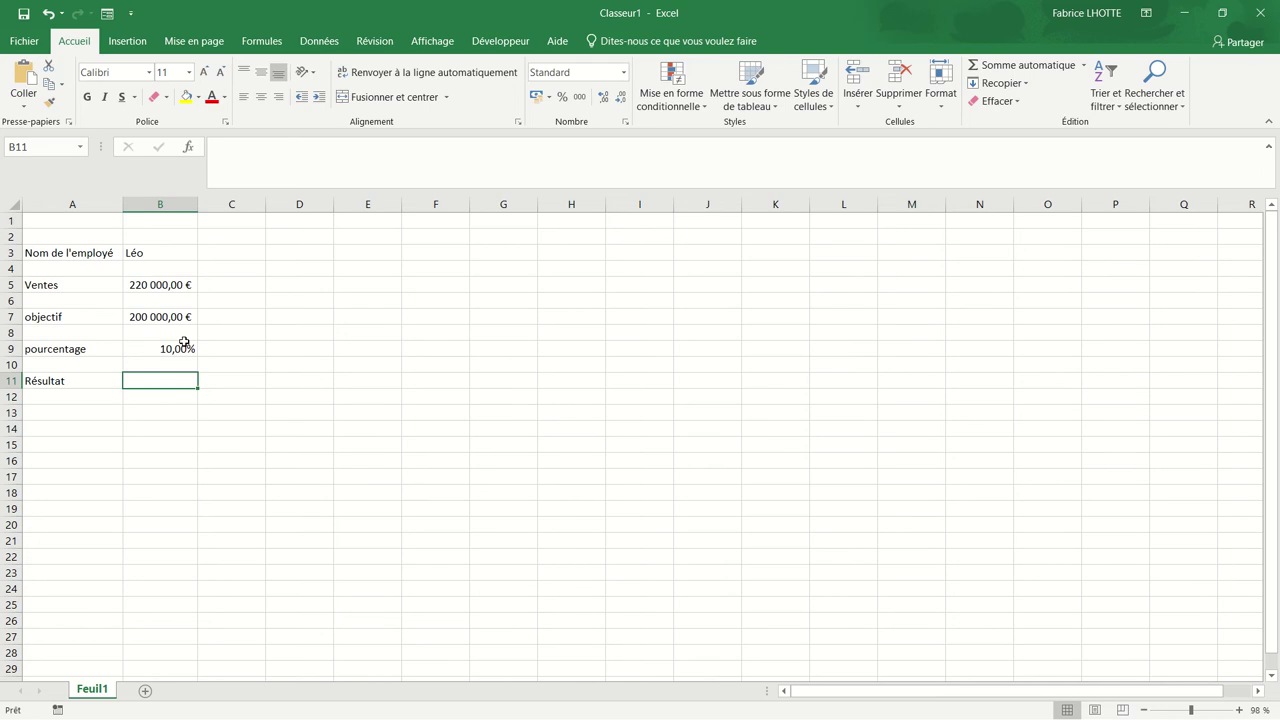
Step: Enter =si(B9>=0;"";"") in B11 as a placeholder test
type("=si(")
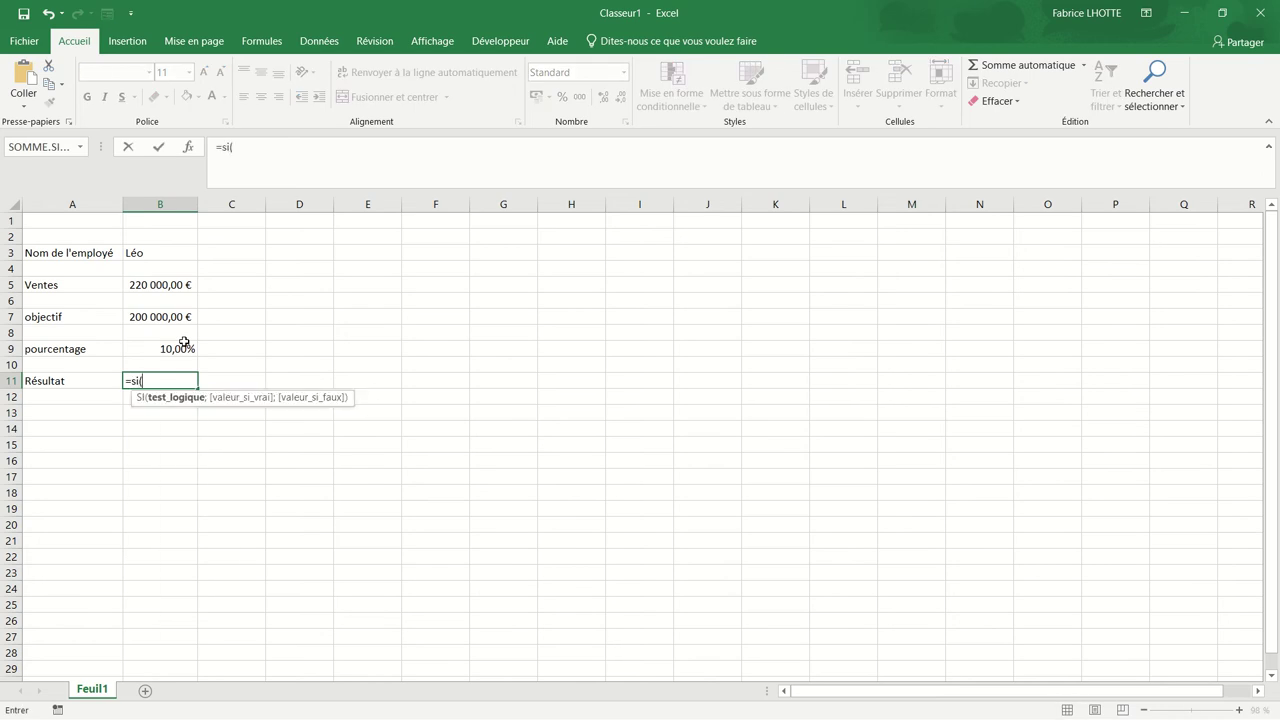
left_click(166, 348)
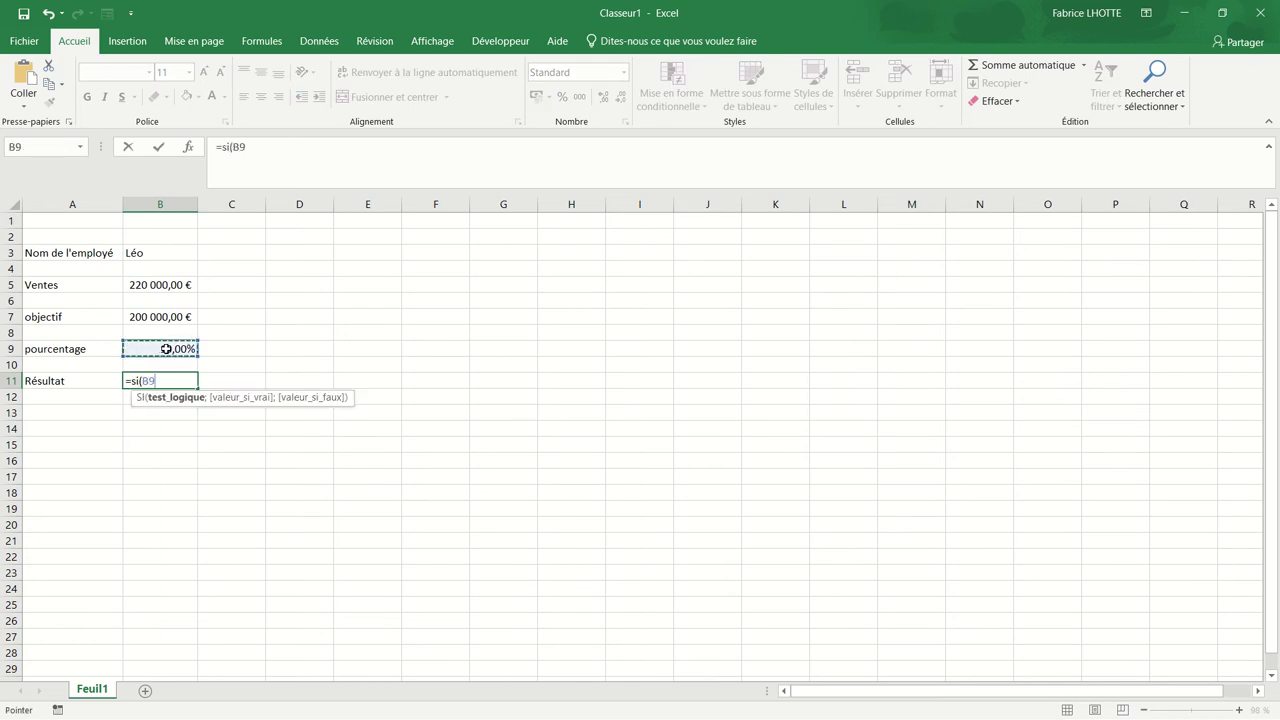
type(">=")
type("0")
type(";\"\"")
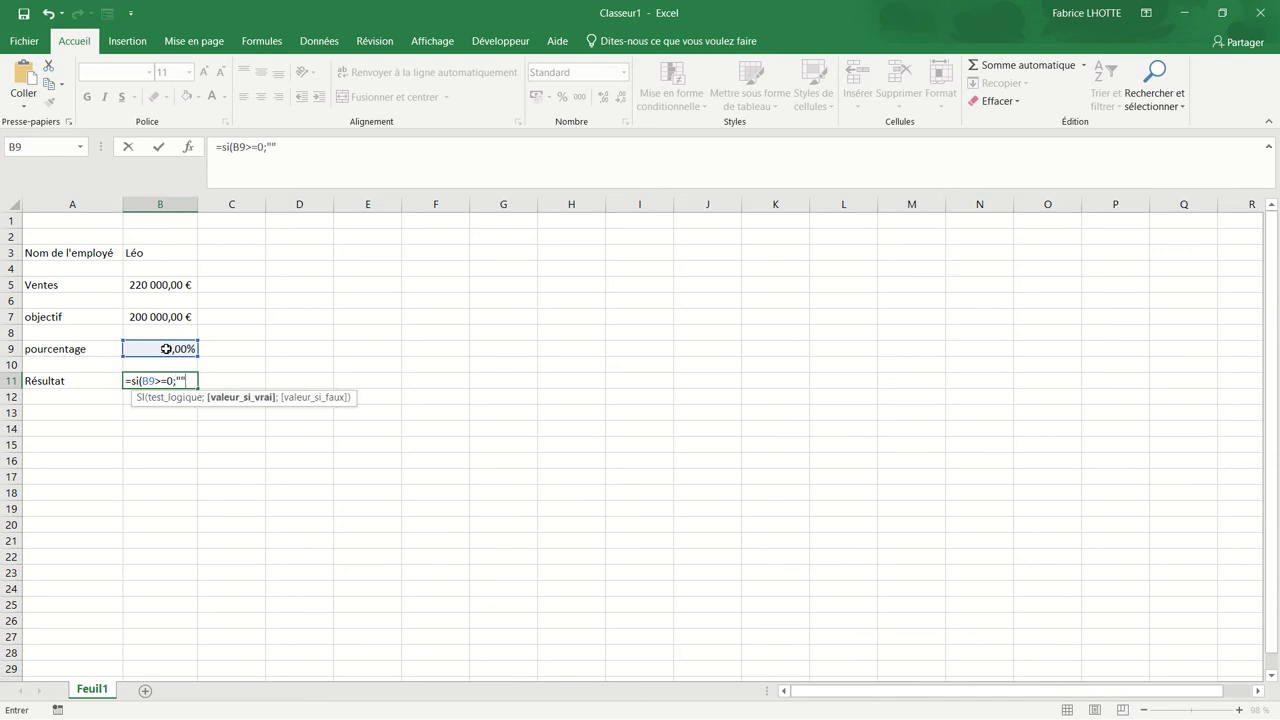
type(";\"\"")
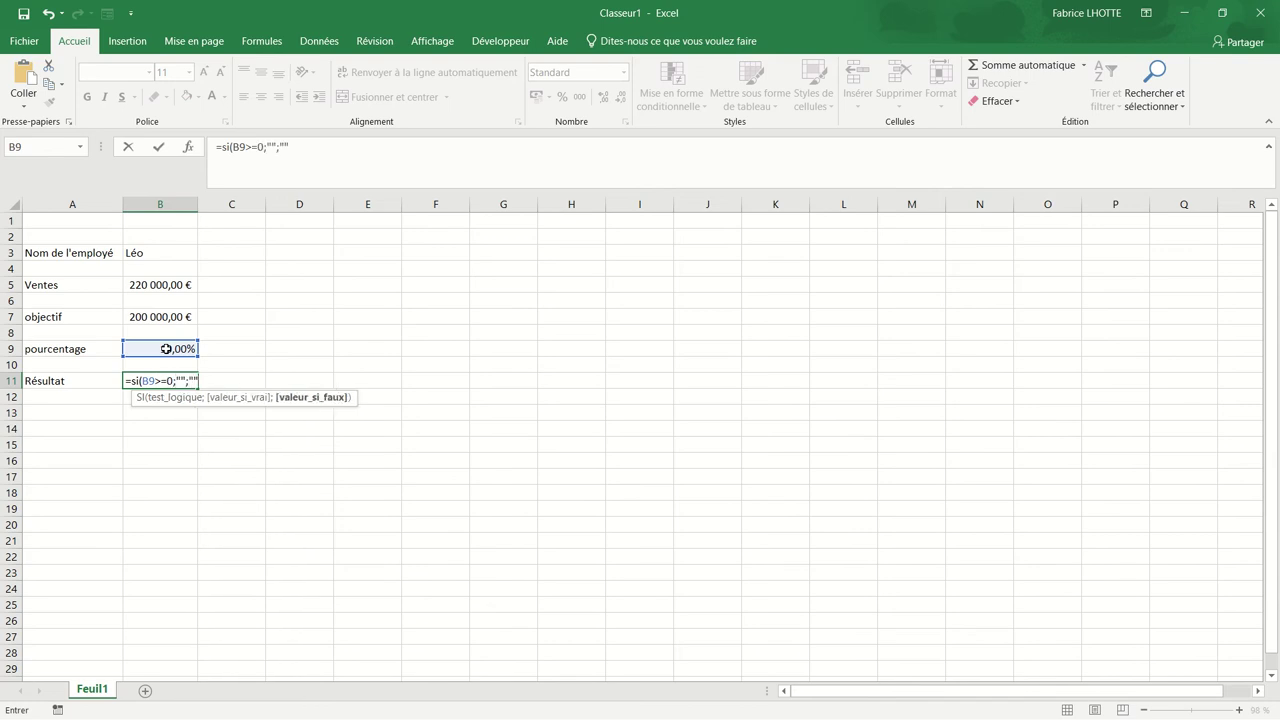
type(")")
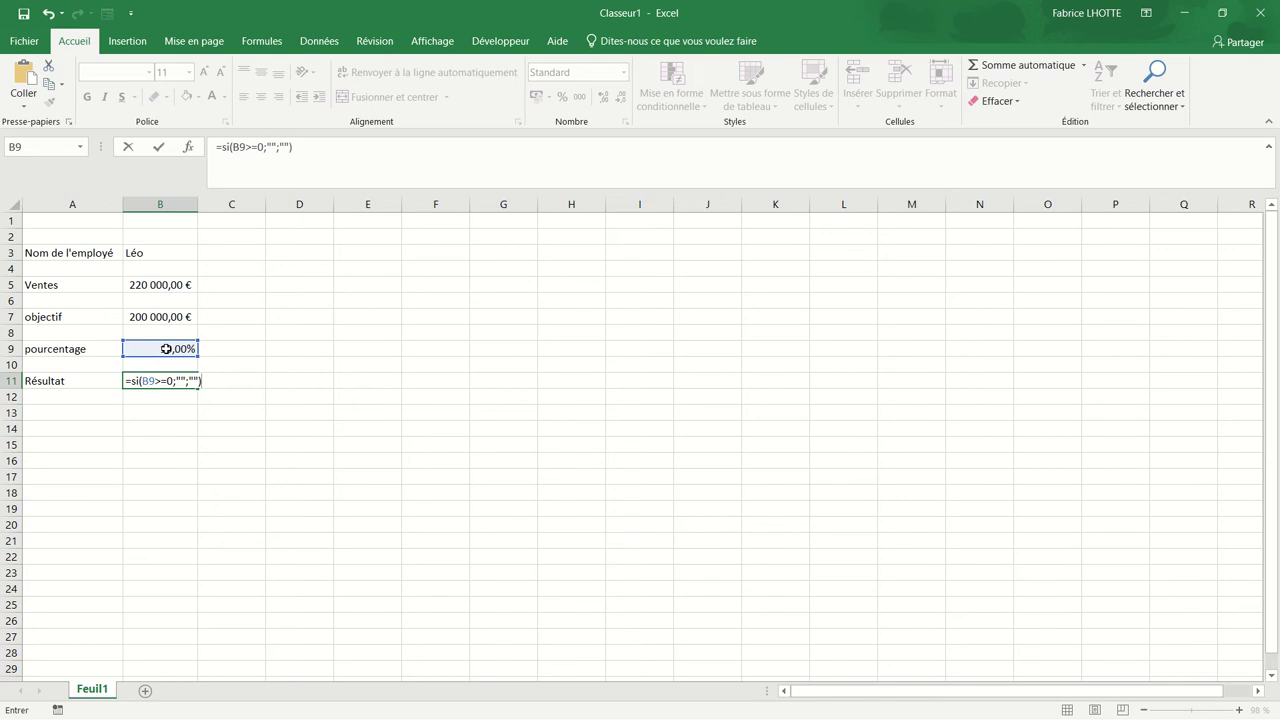
key("Return")
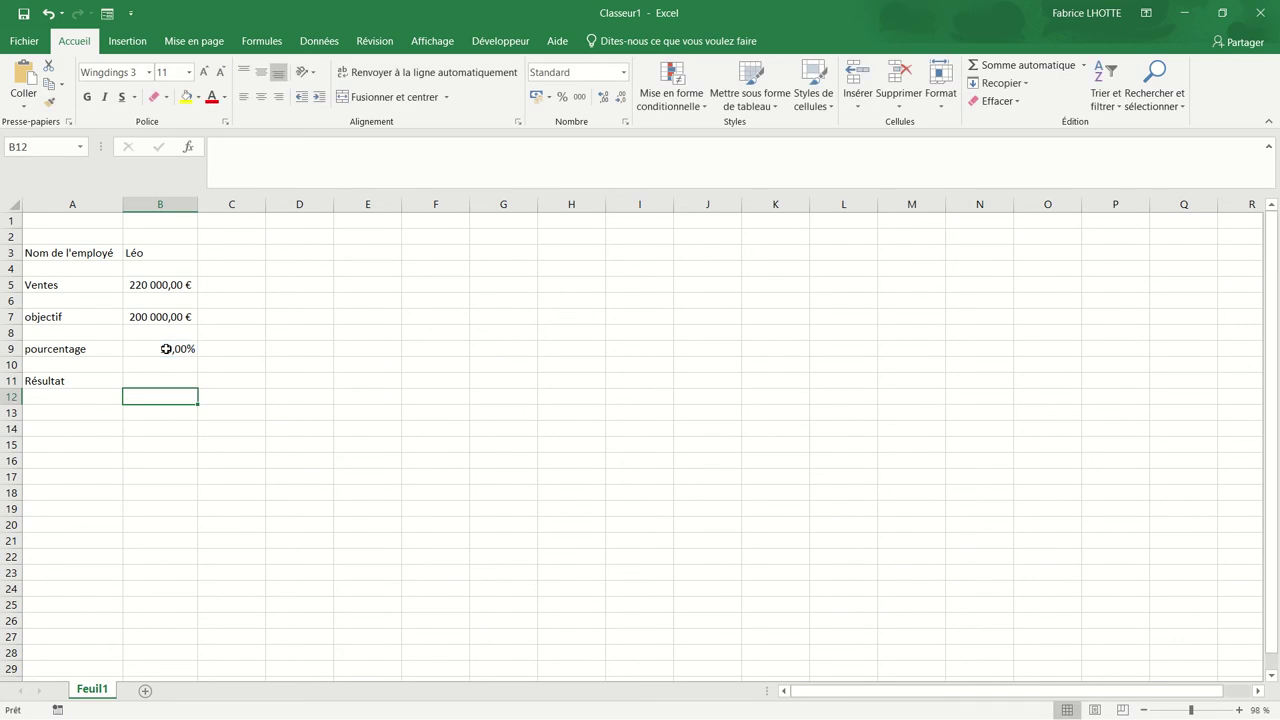
key("Down")
key("Left")
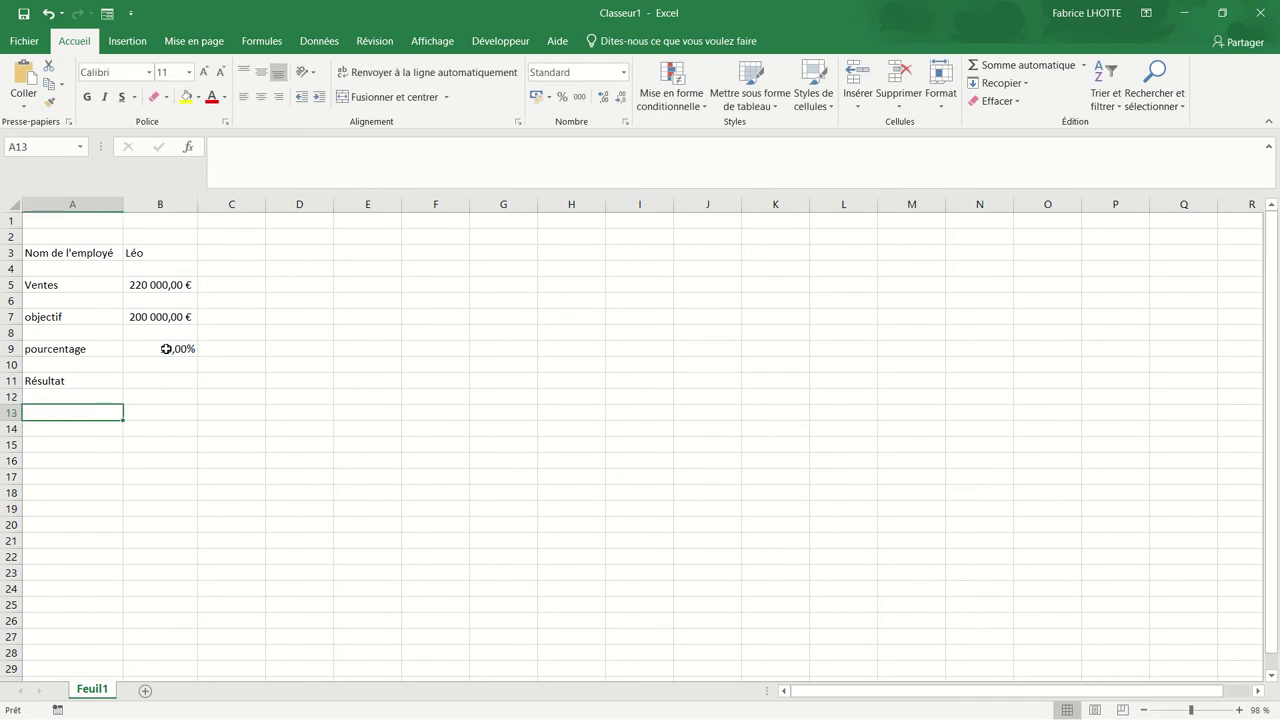
Step: Type the label 'Flèche :' in A13, moving on to B13
type("f")
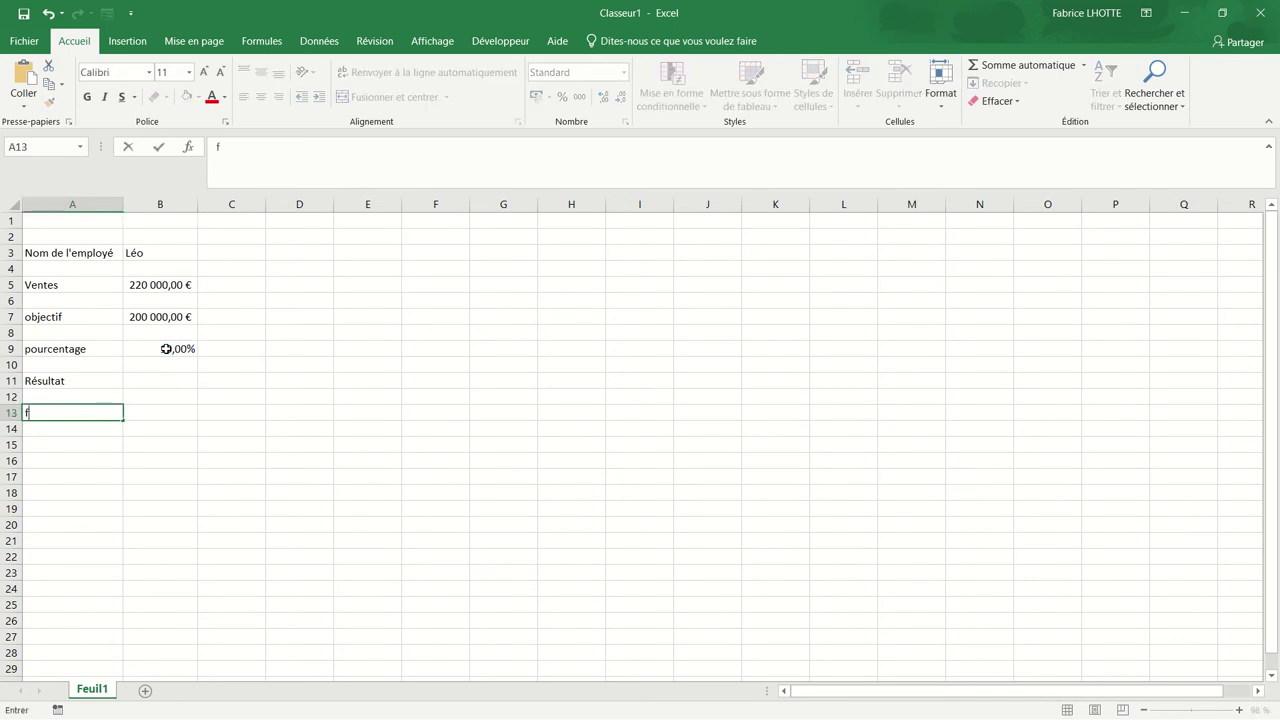
key("BackSpace")
type("Fl")
type("èch")
key("BackSpace")
key("BackSpace")
key("BackSpace")
type("è")
type("che :")
key("Tab")
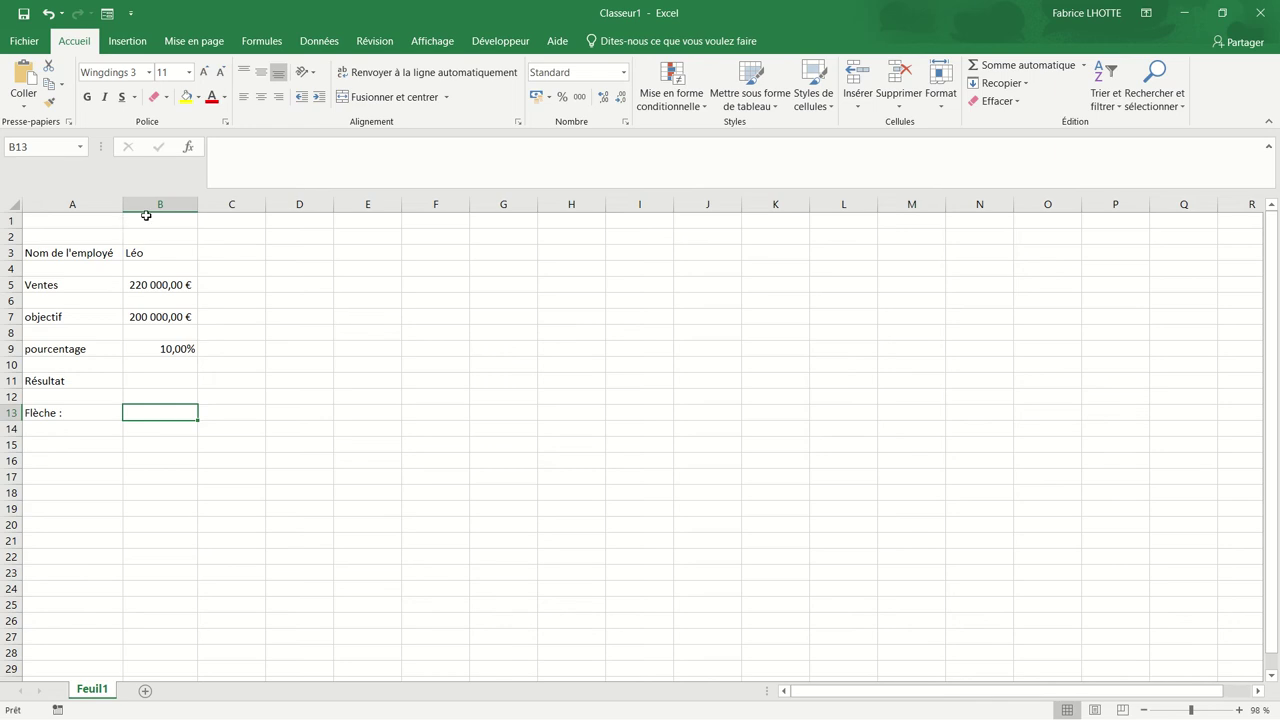
left_click(127, 41)
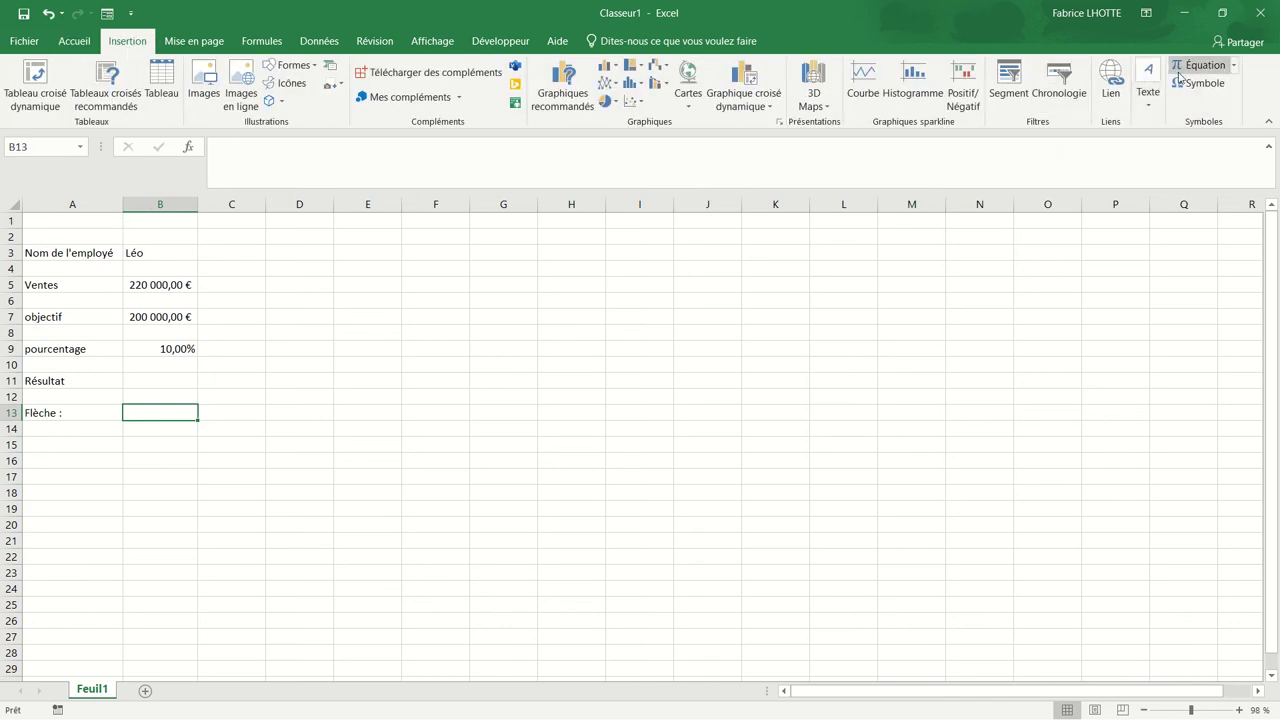
Step: Insert a Wingdings 3 black up-triangle symbol into B13
left_click(1200, 83)
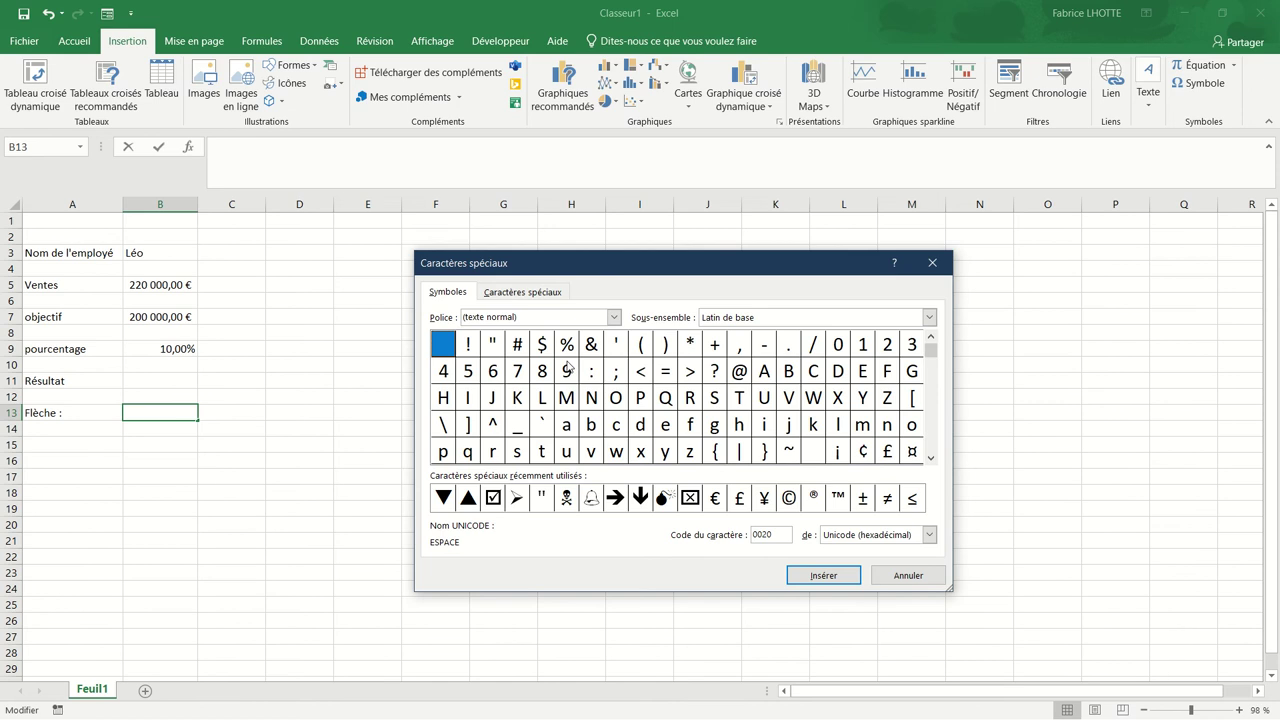
left_click(614, 317)
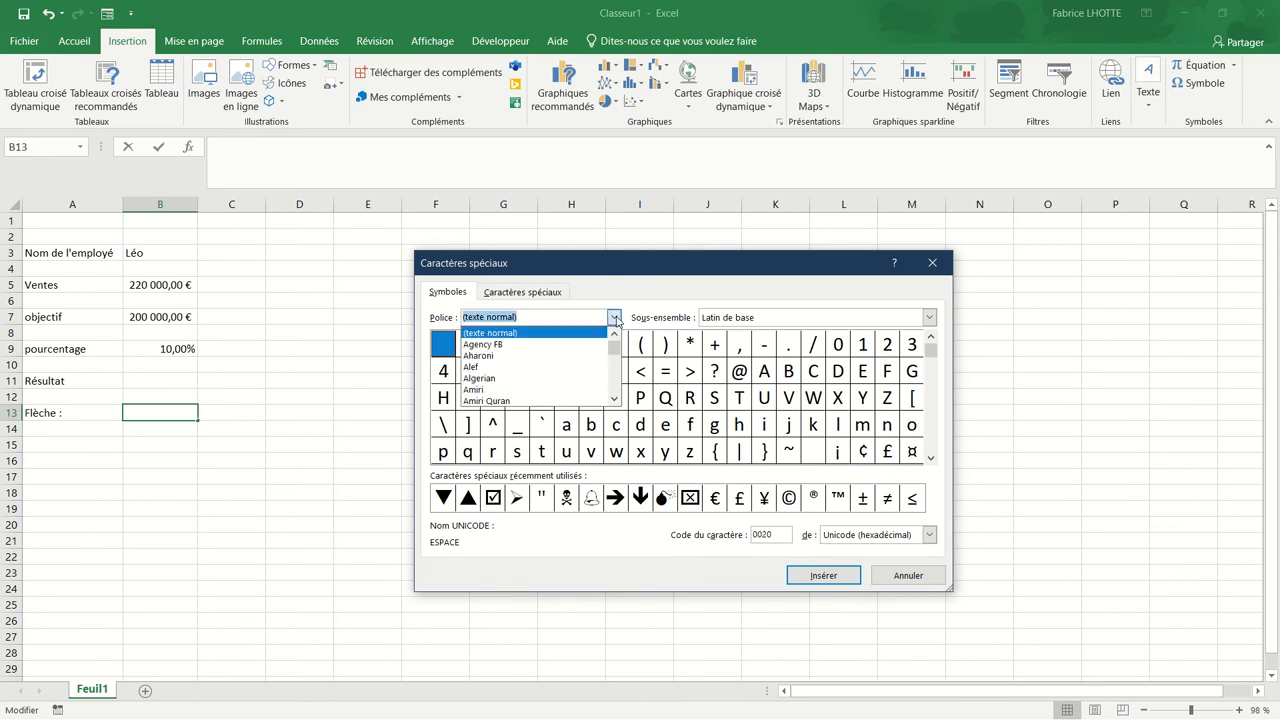
left_click_drag(614, 347, 618, 388)
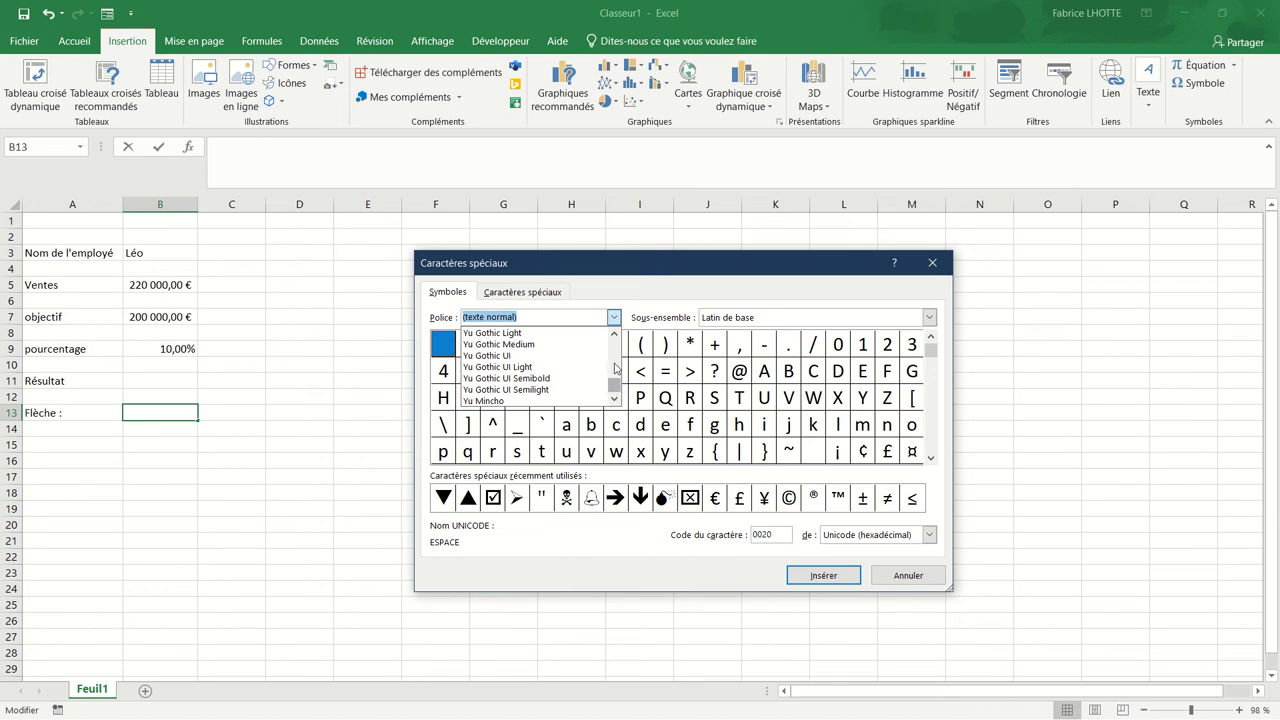
left_click_drag(618, 388, 617, 369)
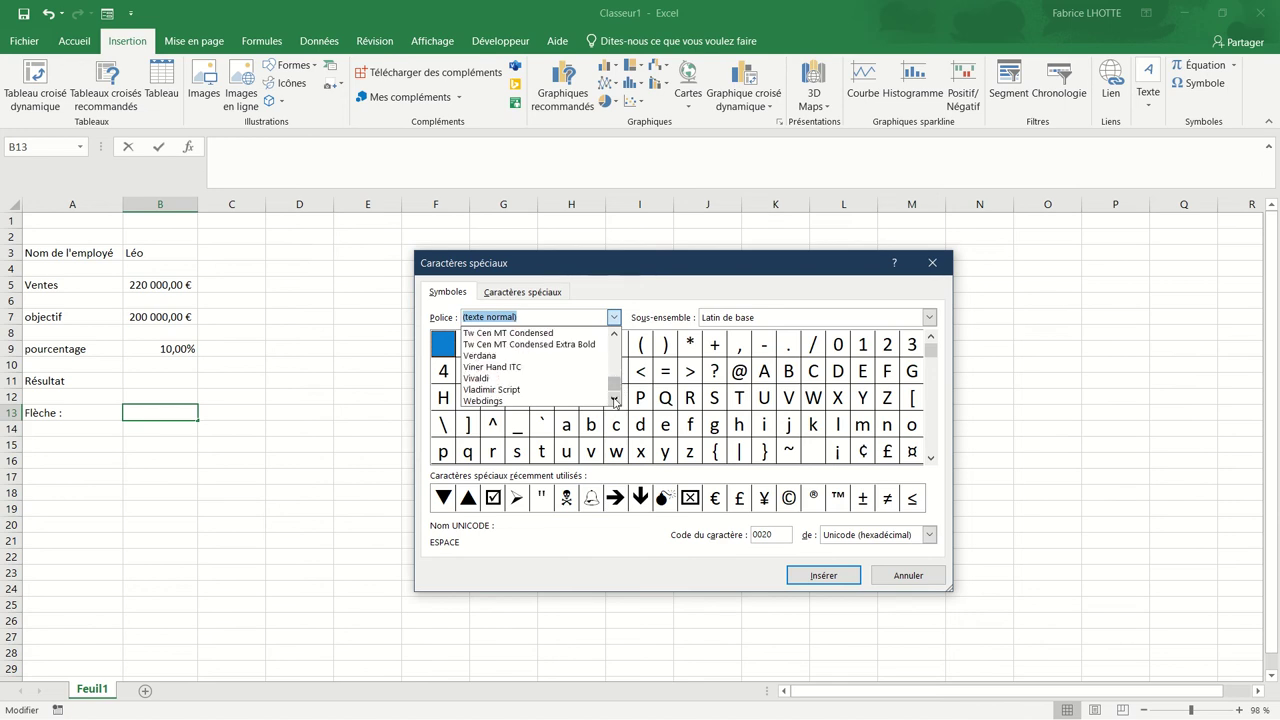
left_click(615, 400)
left_click(615, 400)
left_click(615, 400)
left_click(615, 400)
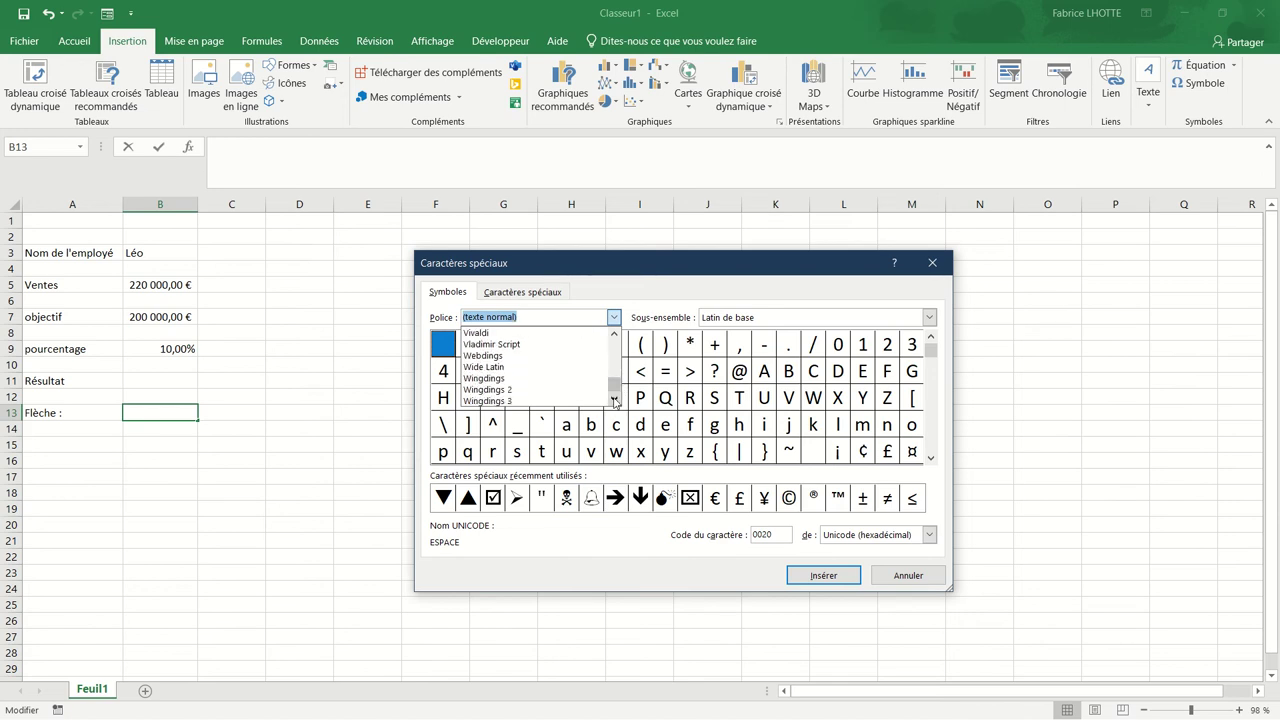
left_click(563, 401)
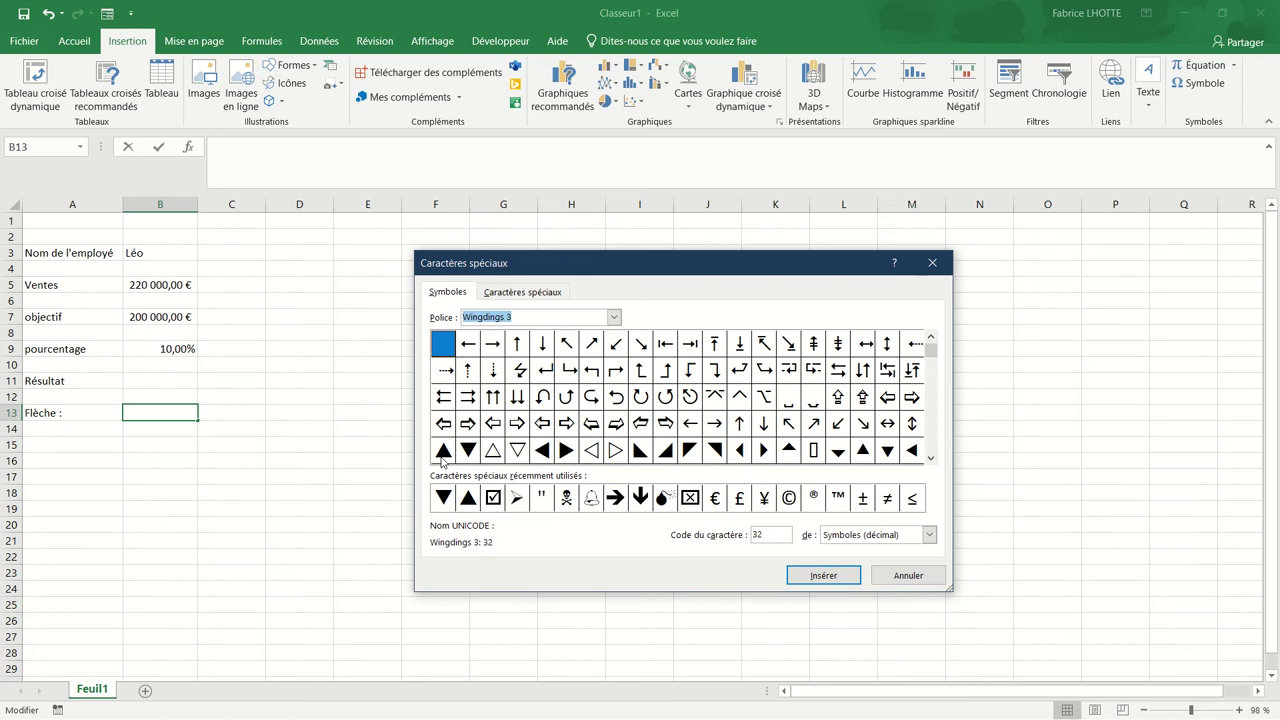
left_click(443, 452)
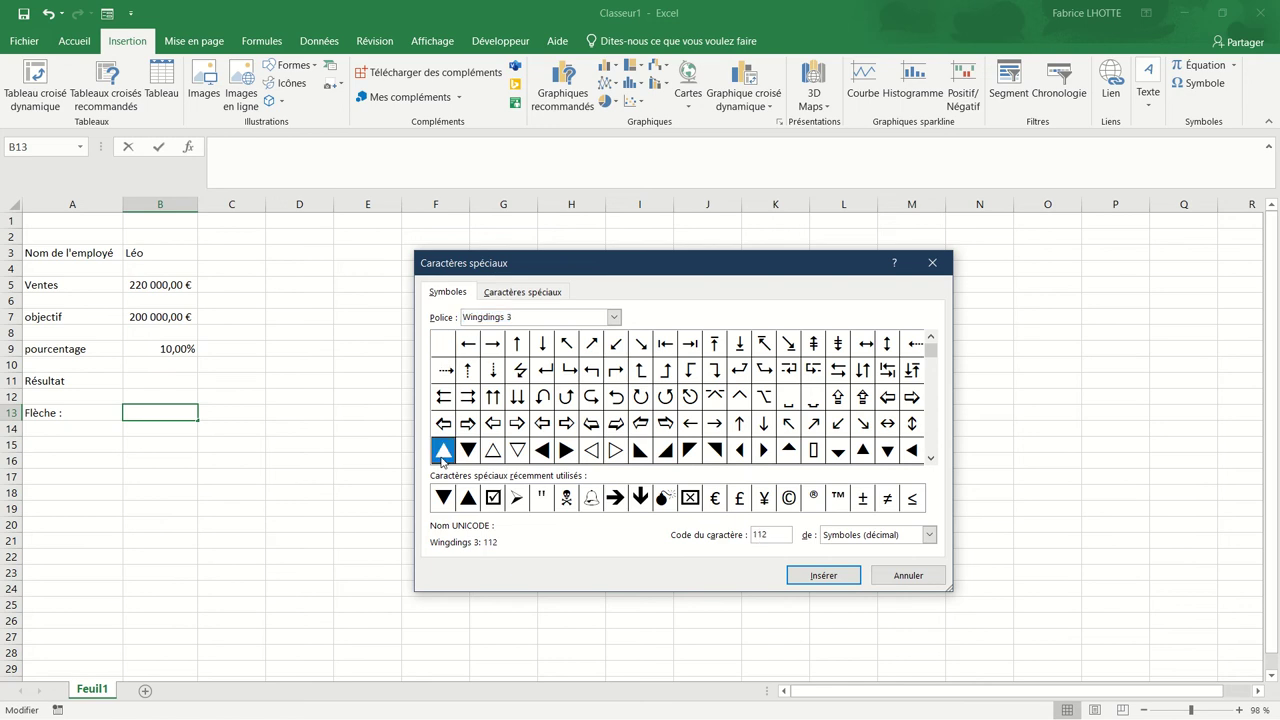
left_click(848, 570)
left_click(897, 575)
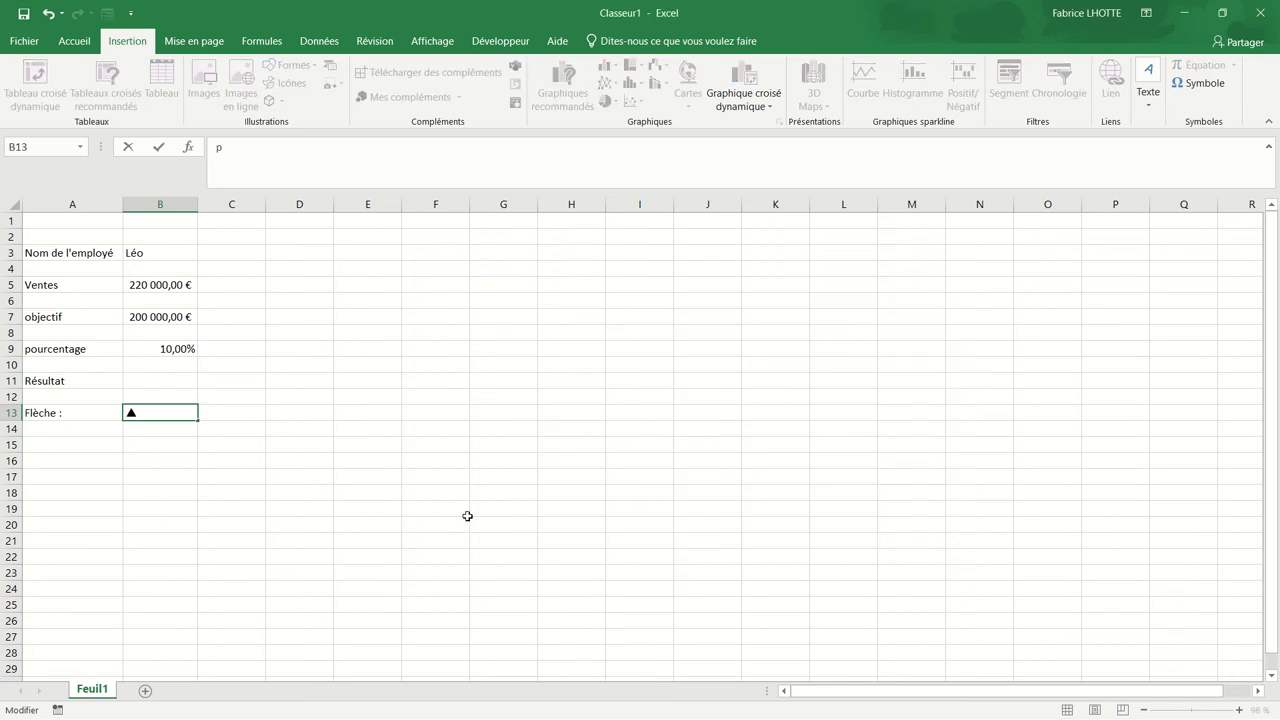
left_click(179, 428)
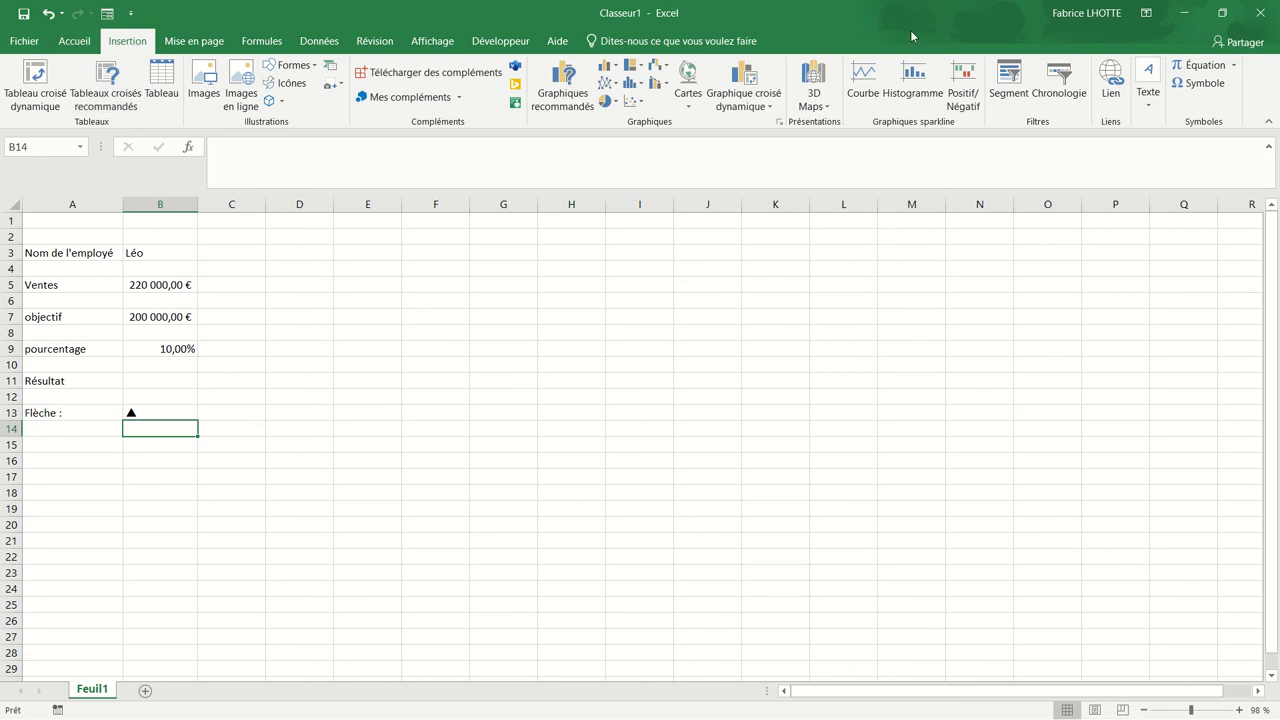
Step: Insert a Wingdings 3 black down-triangle symbol into B14
left_click(1197, 83)
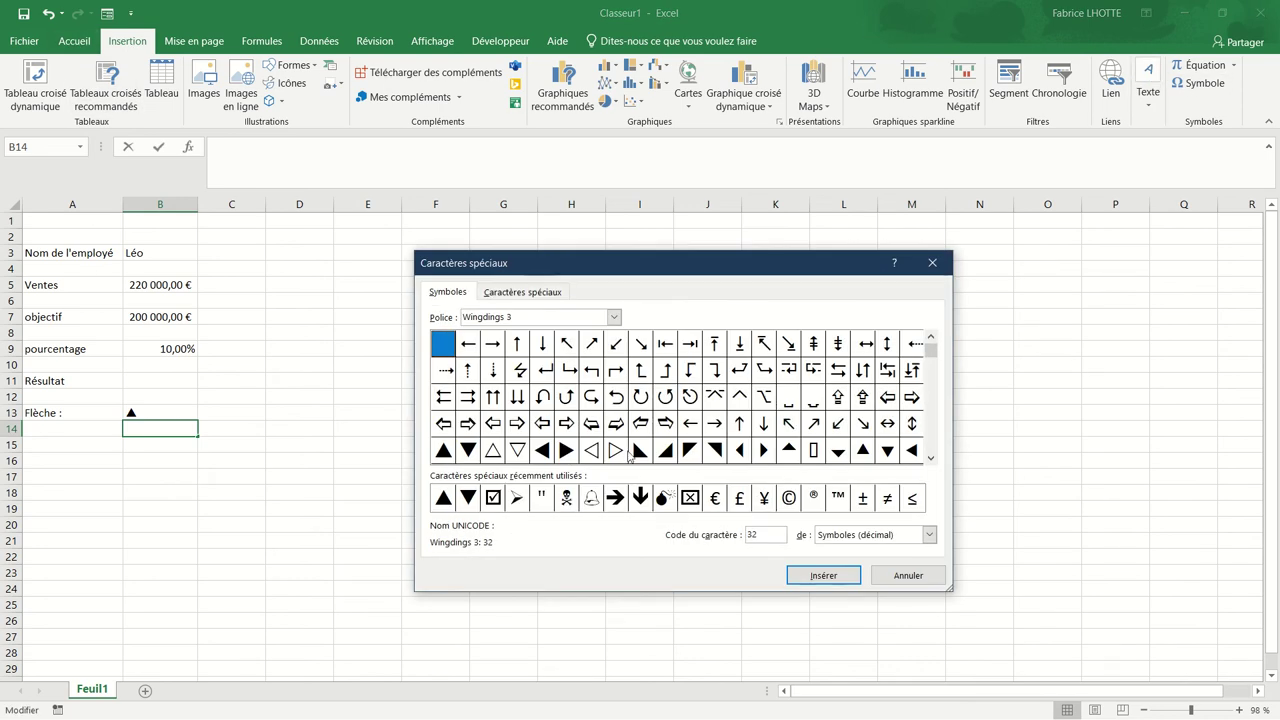
left_click(470, 499)
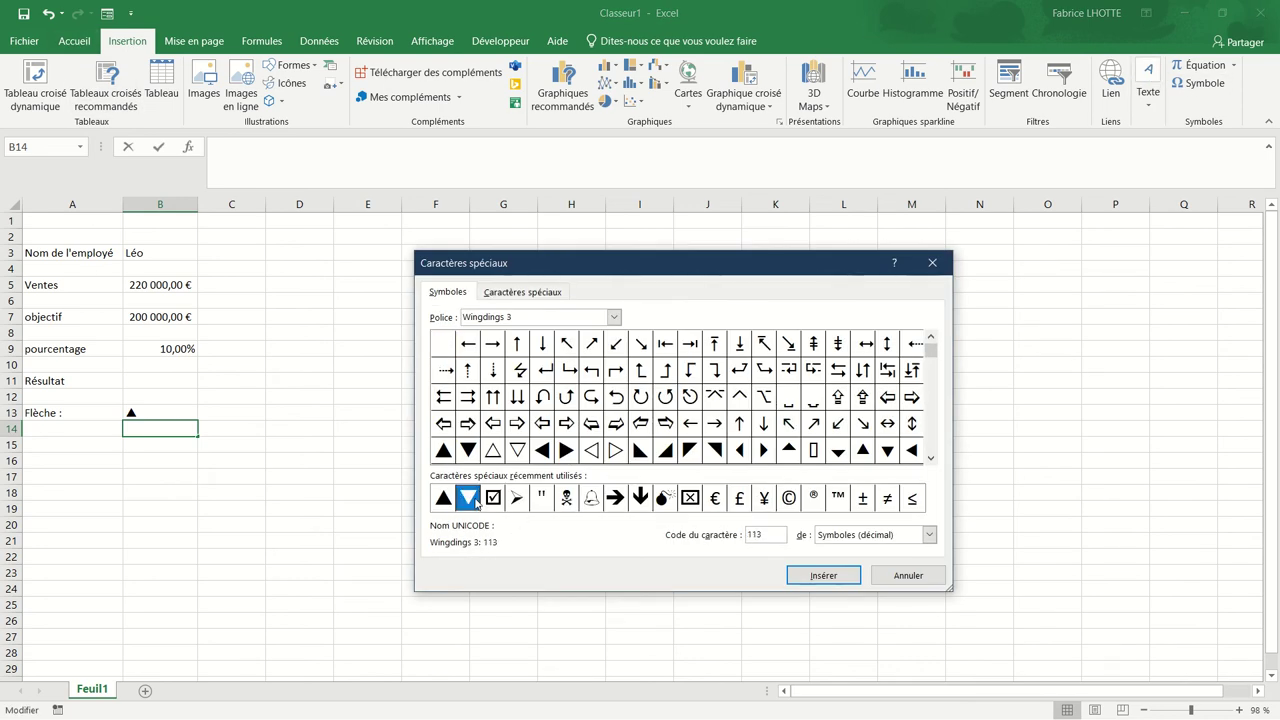
left_click(820, 575)
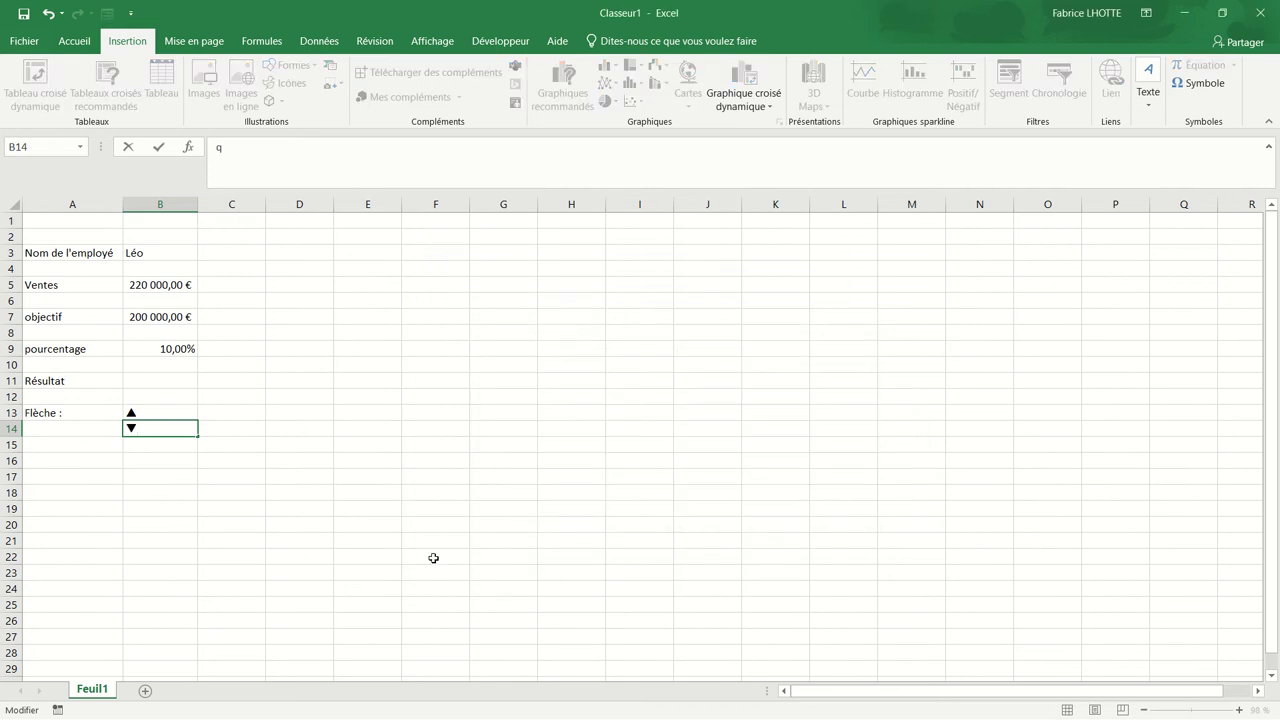
key("Return")
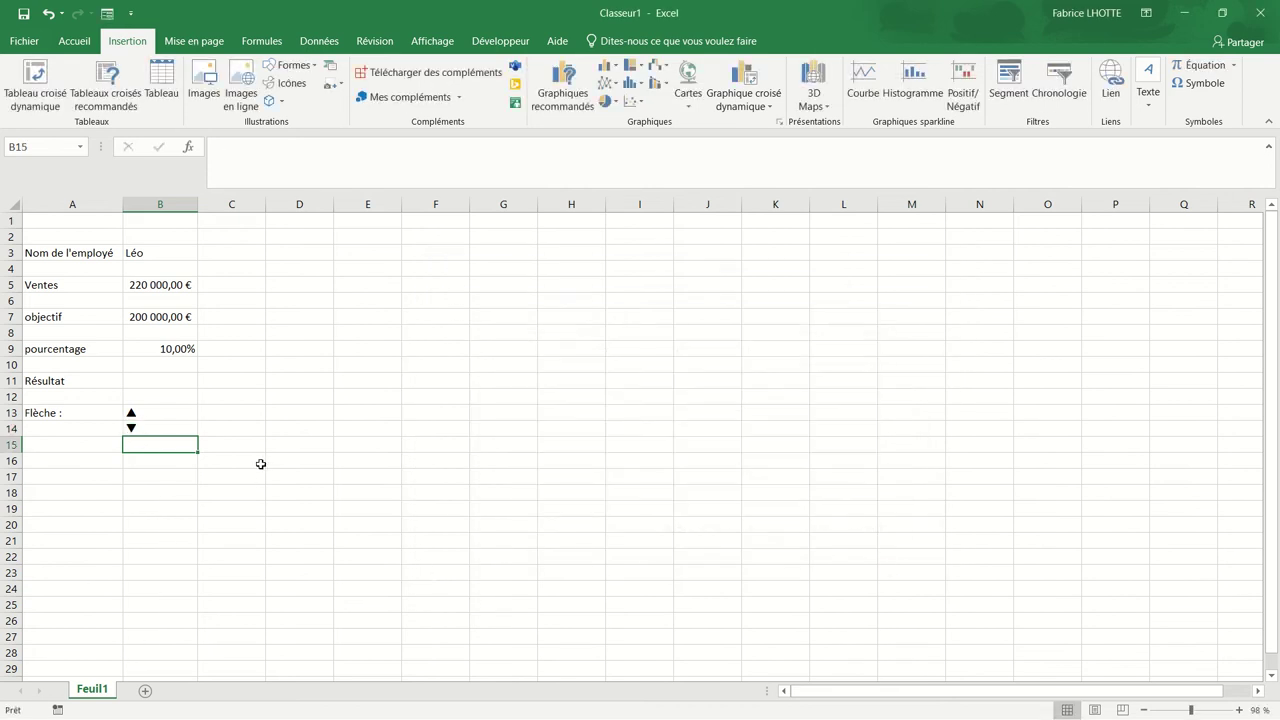
Step: Inspect the character behind the up-triangle in B13 without changing it
left_click(161, 420)
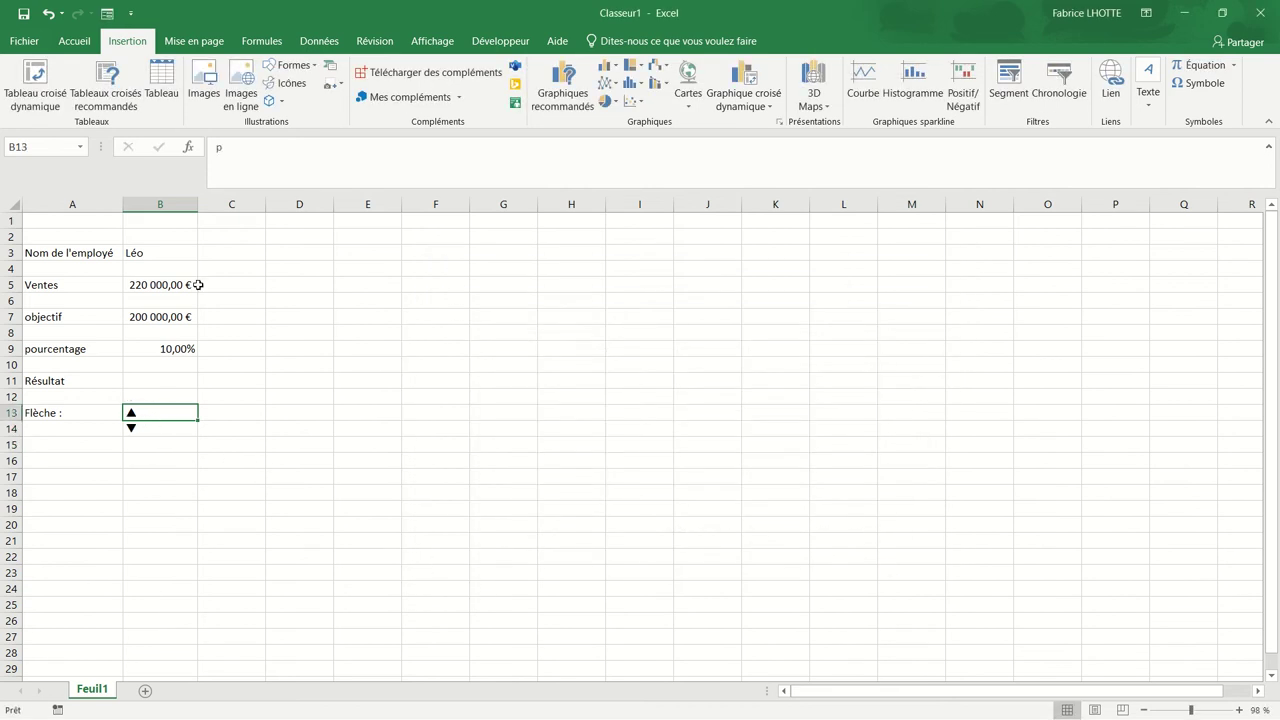
double_click(159, 411)
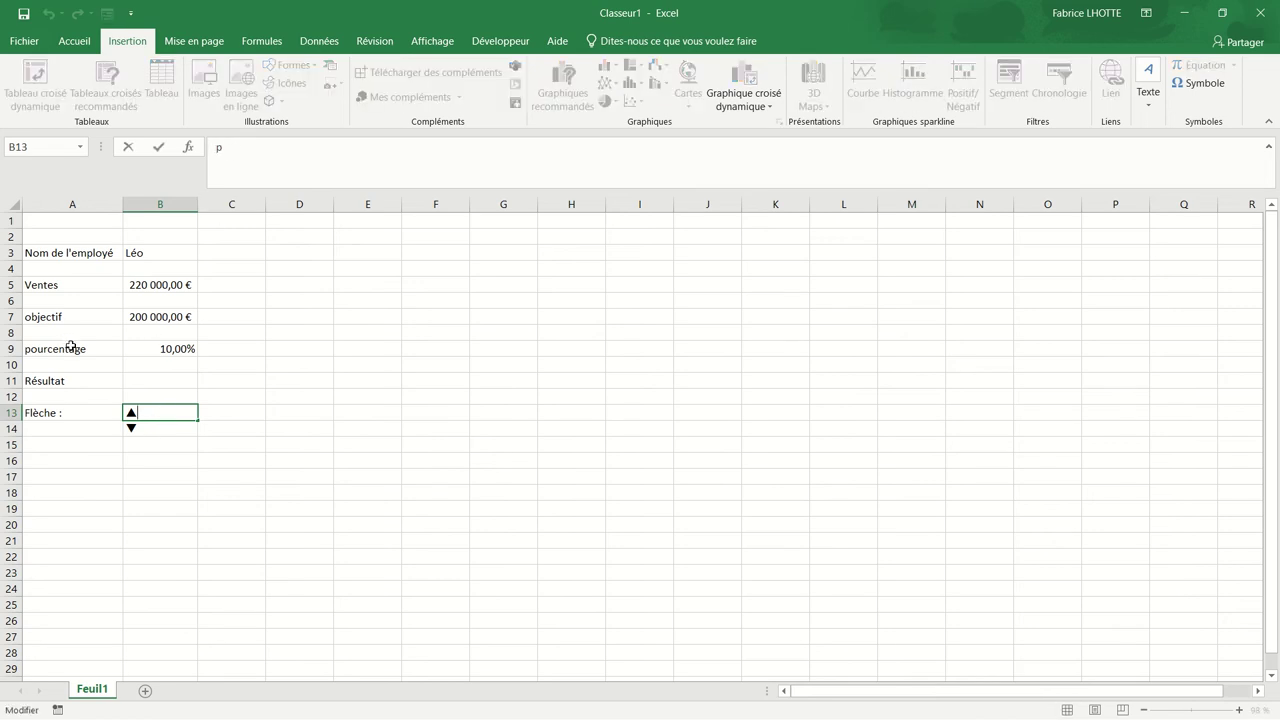
key("Return")
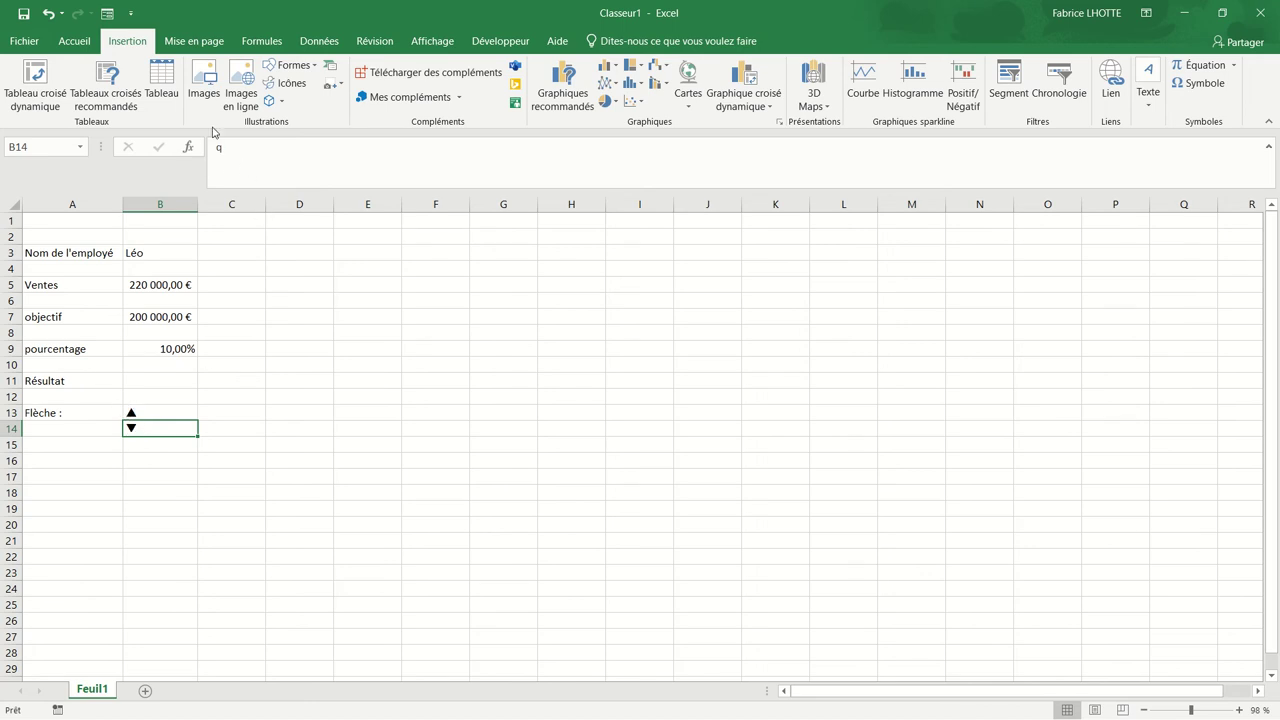
Step: Change B11's formula to =SI(B9>=0;"p";"q")
left_click(147, 380)
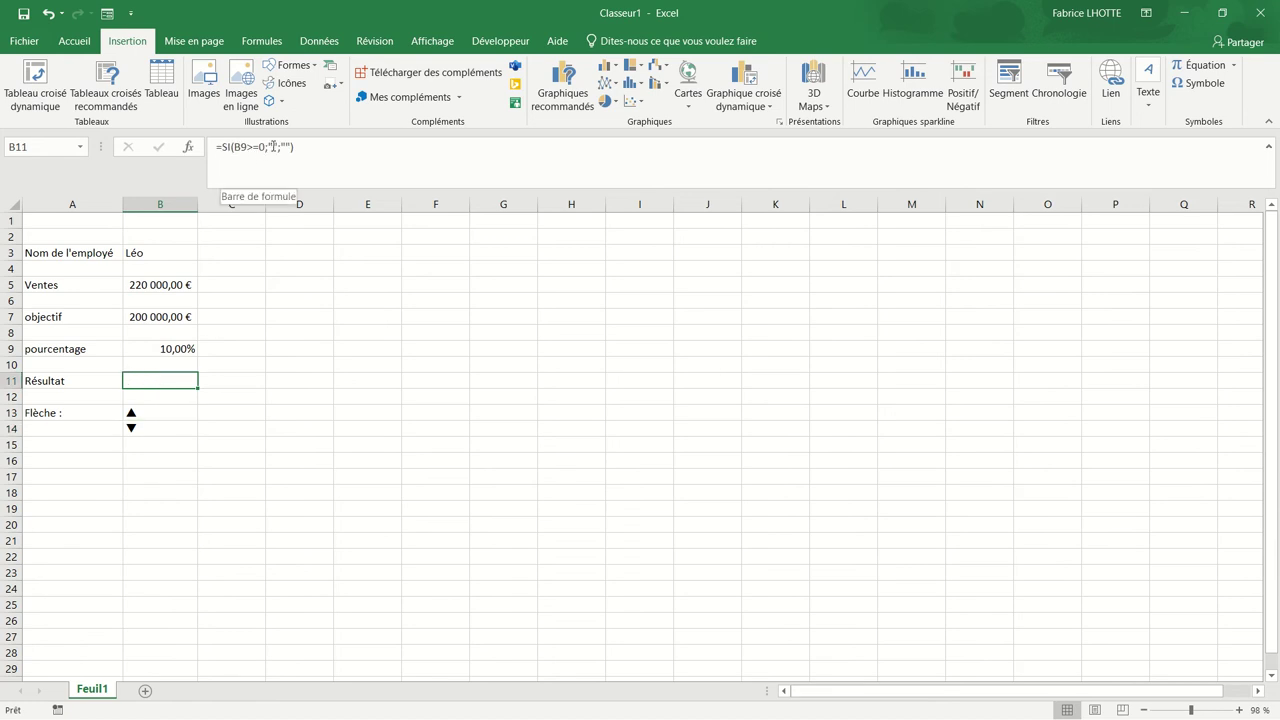
left_click(272, 146)
type("p")
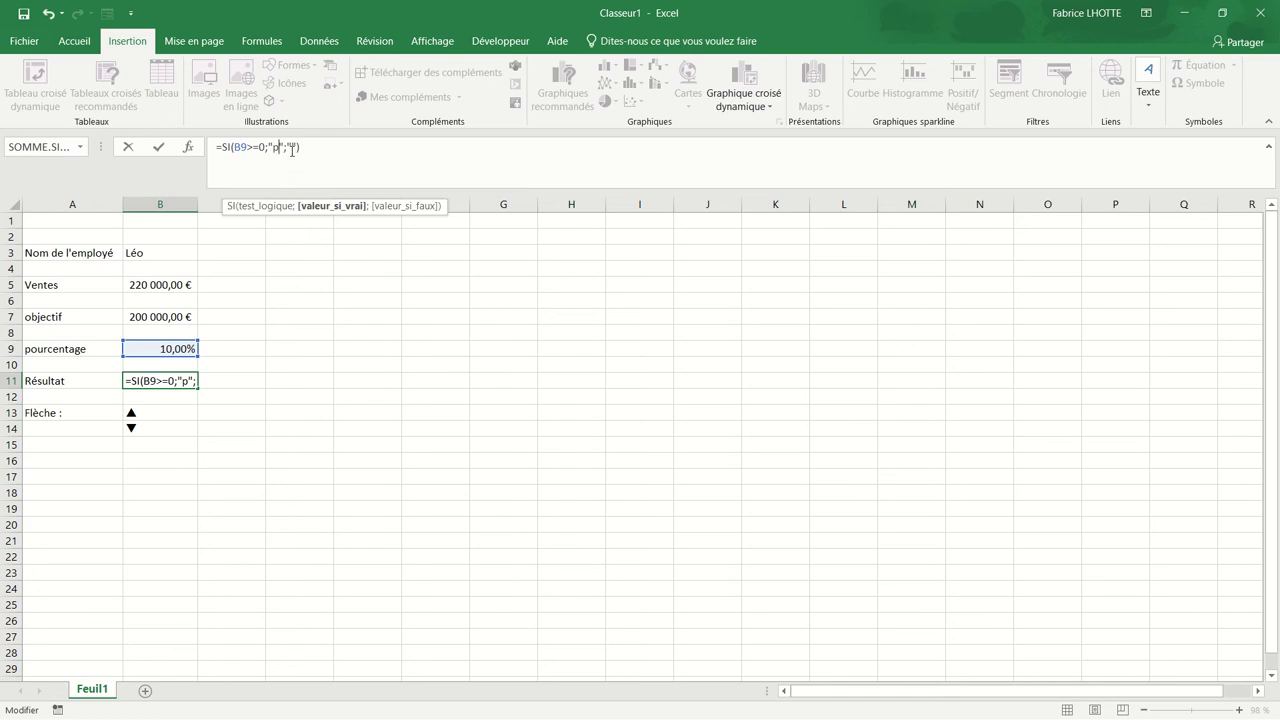
left_click(292, 147)
type("q")
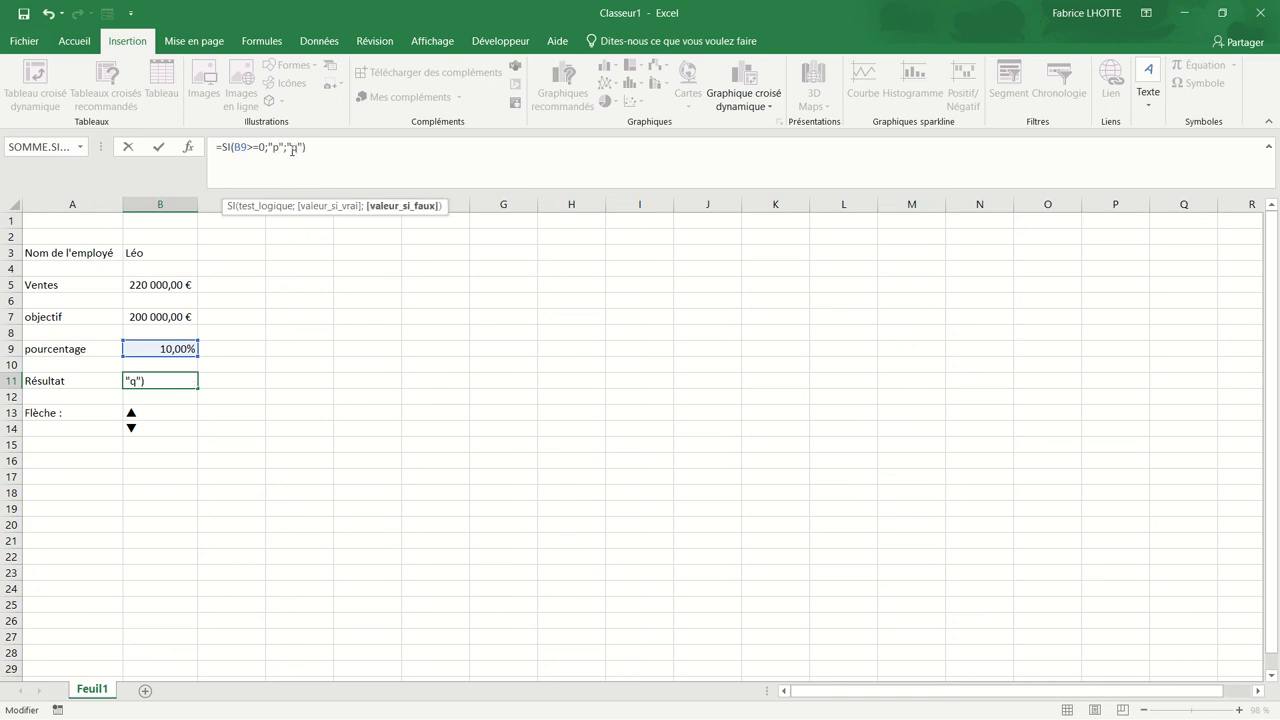
key("Return")
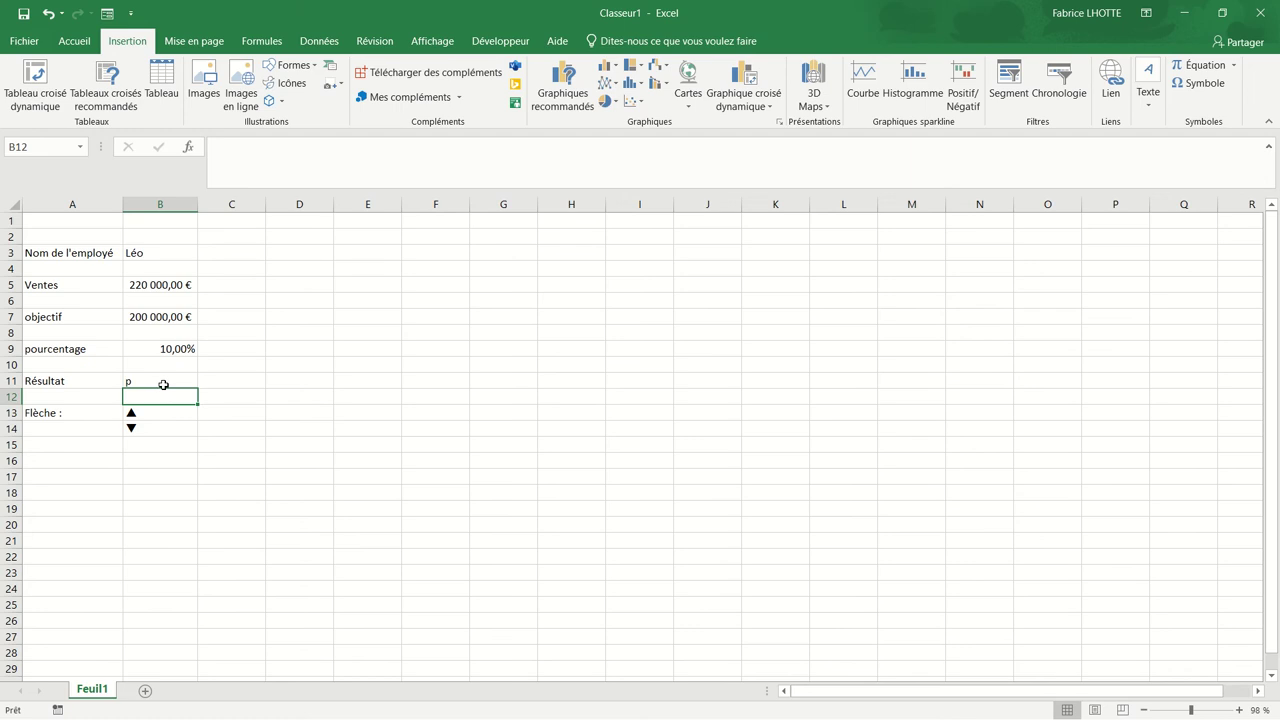
left_click(165, 379)
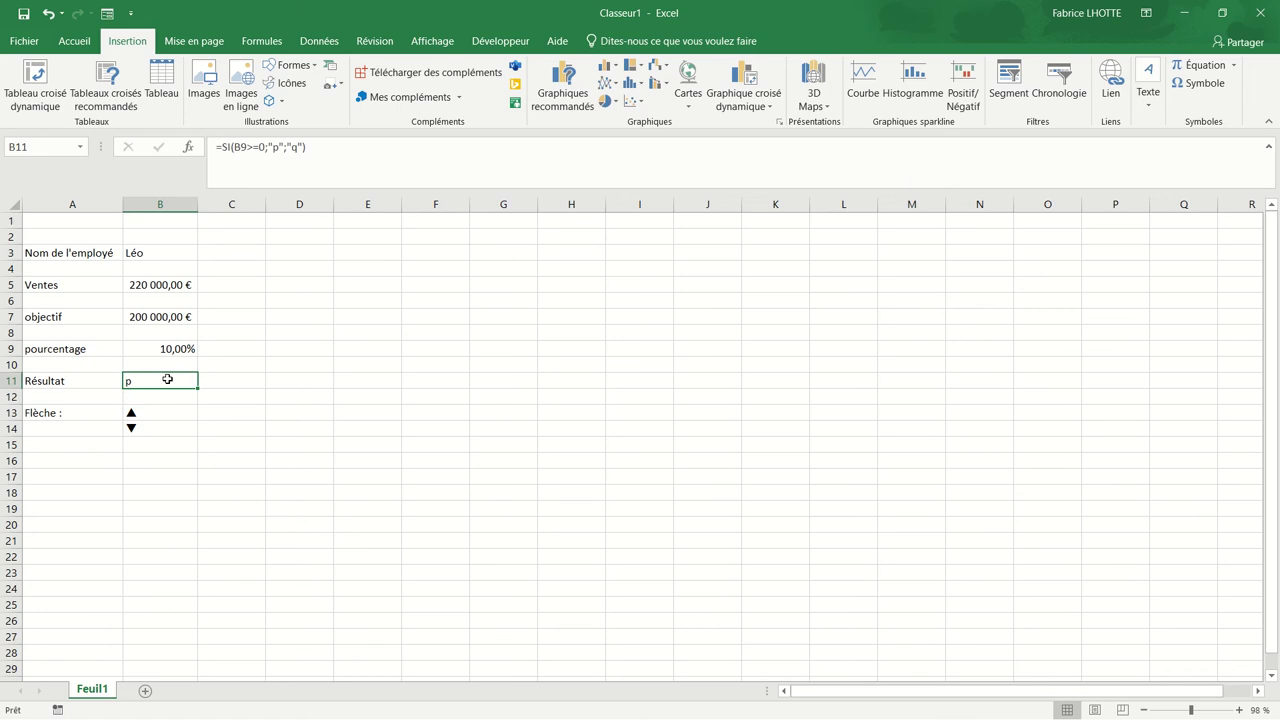
Step: Set B11's font to Wingdings 3 so its result shows as an arrow
left_click(73, 44)
left_click(150, 72)
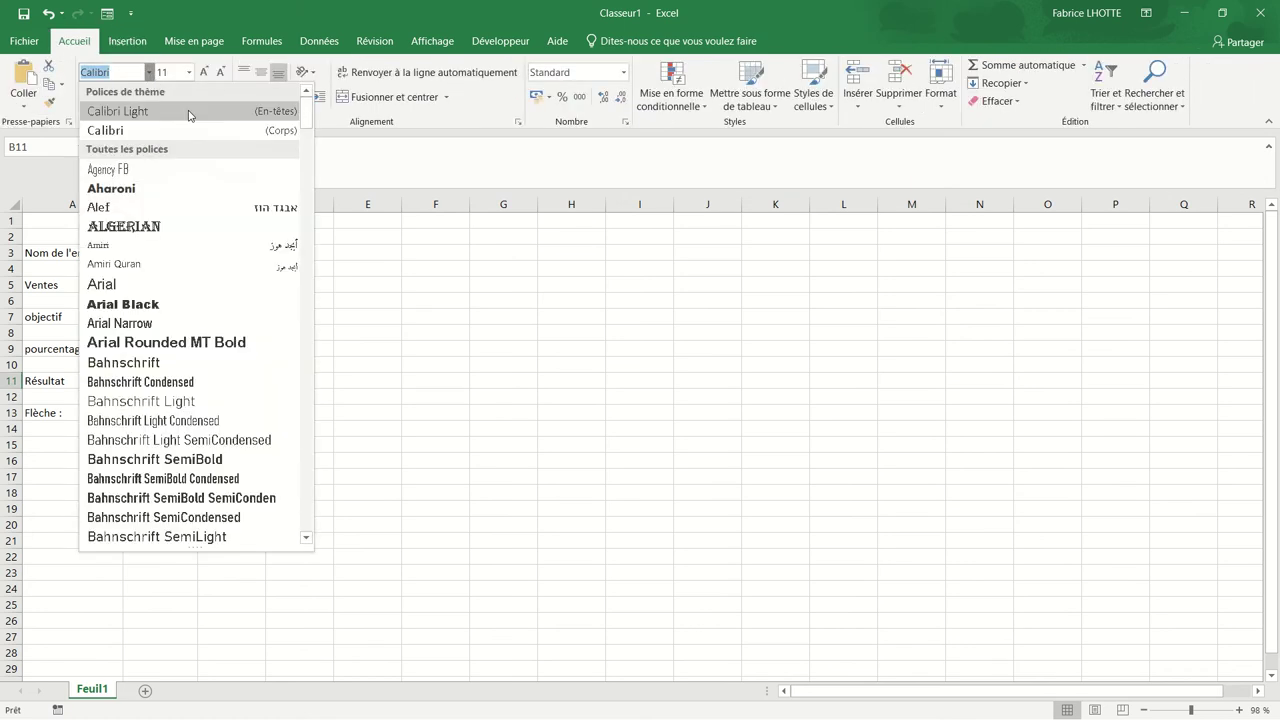
mouse_move(307, 108)
left_mouse_down()
mouse_move(288, 339)
mouse_move(307, 514)
left_mouse_up()
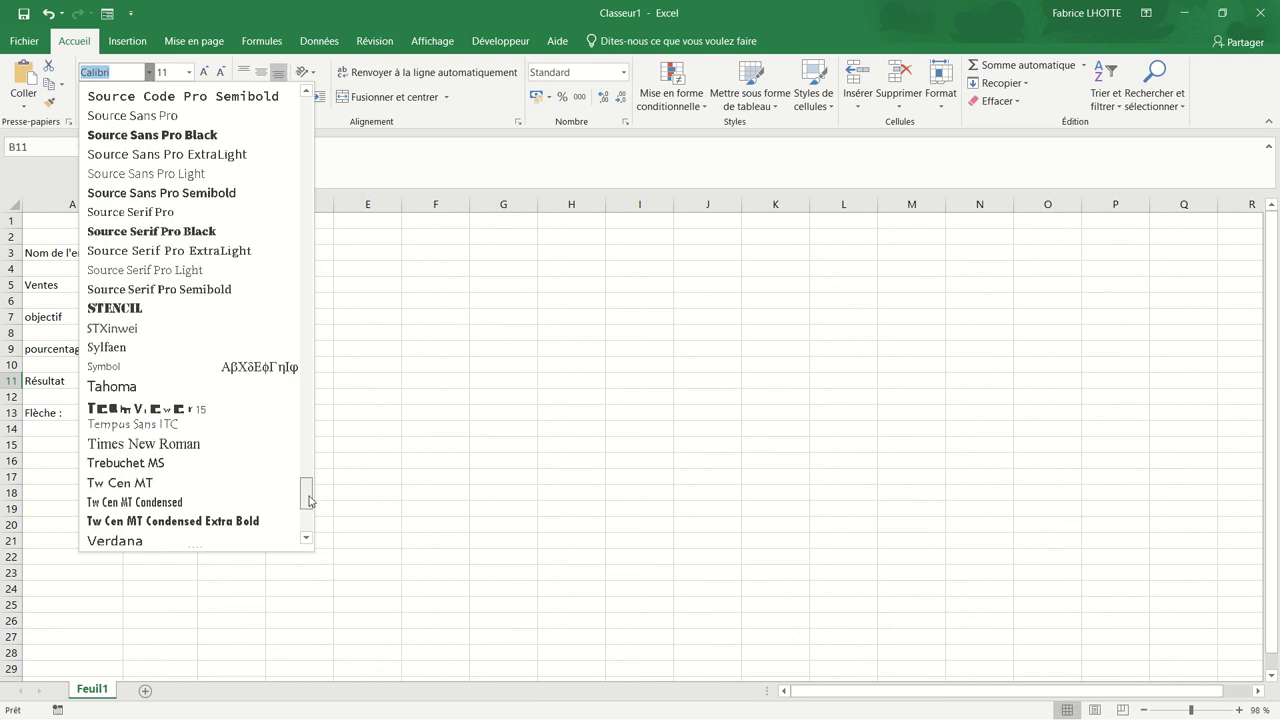
left_click(158, 438)
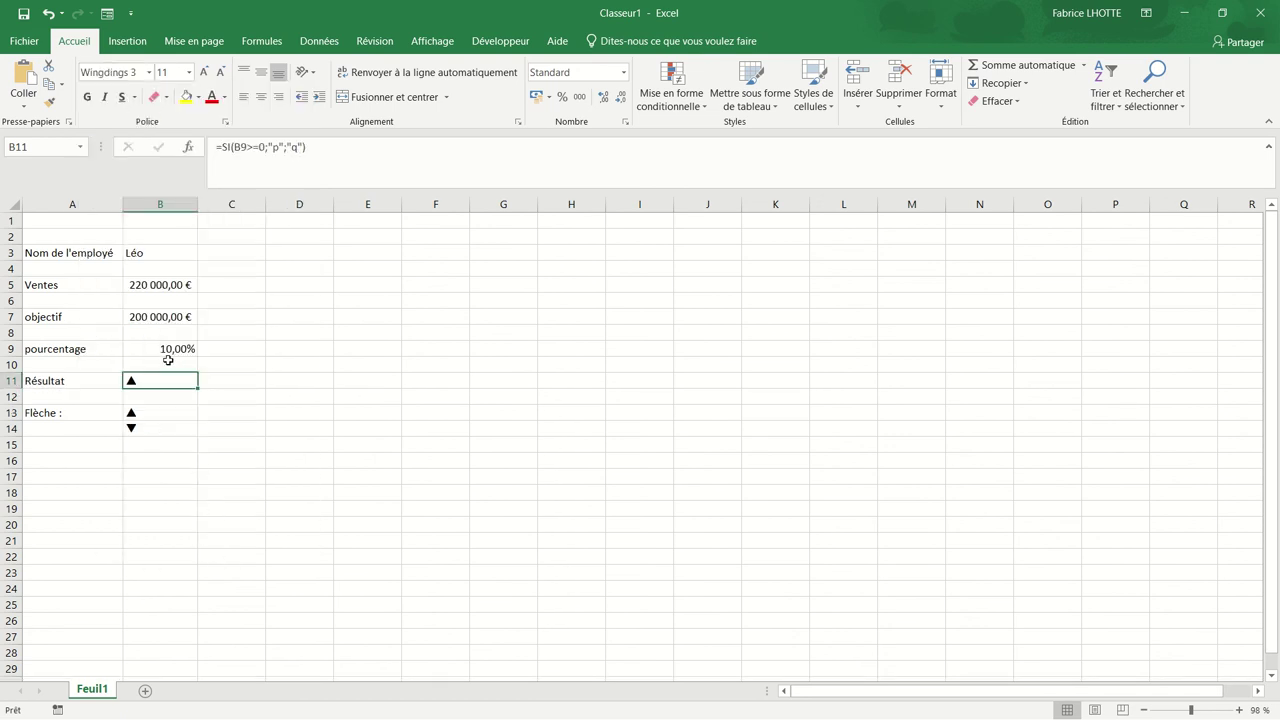
Step: Lower Ventes in B5 to 190 000,00 € and select the A3:B11 table
left_click(153, 285)
type("190000")
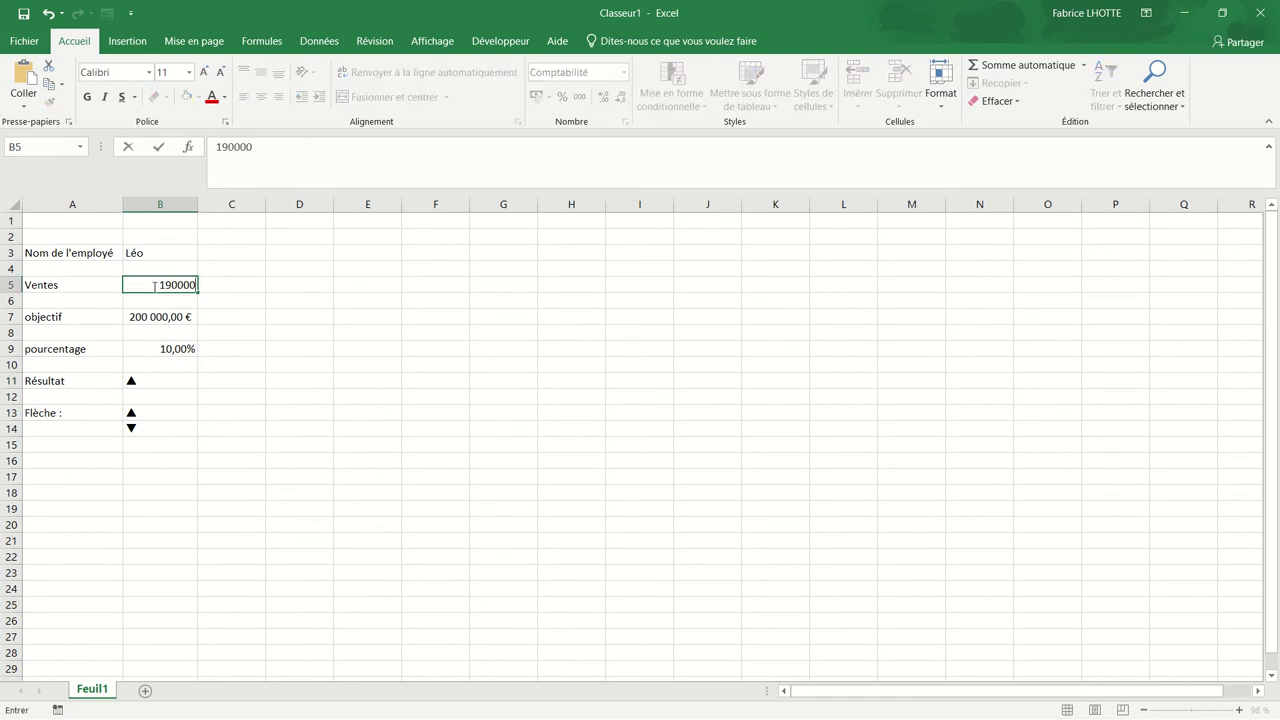
key("Return")
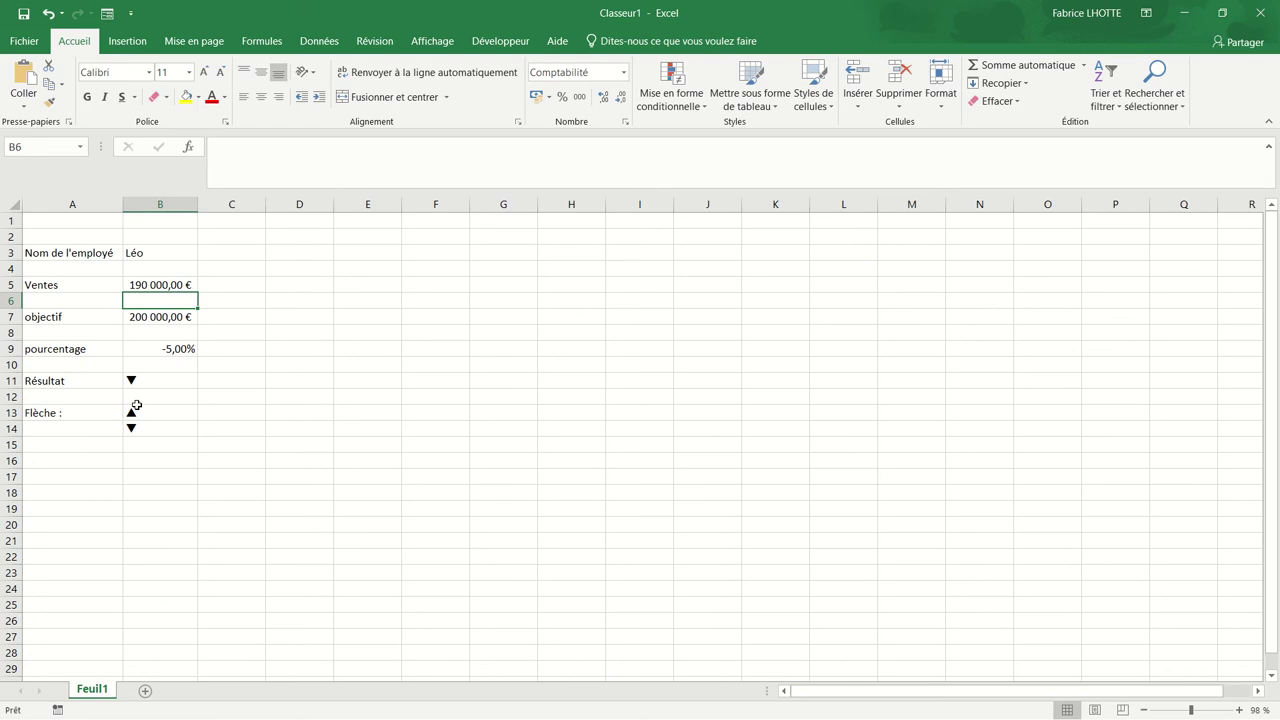
mouse_move(56, 256)
left_mouse_down()
mouse_move(126, 297)
mouse_move(150, 381)
left_mouse_up()
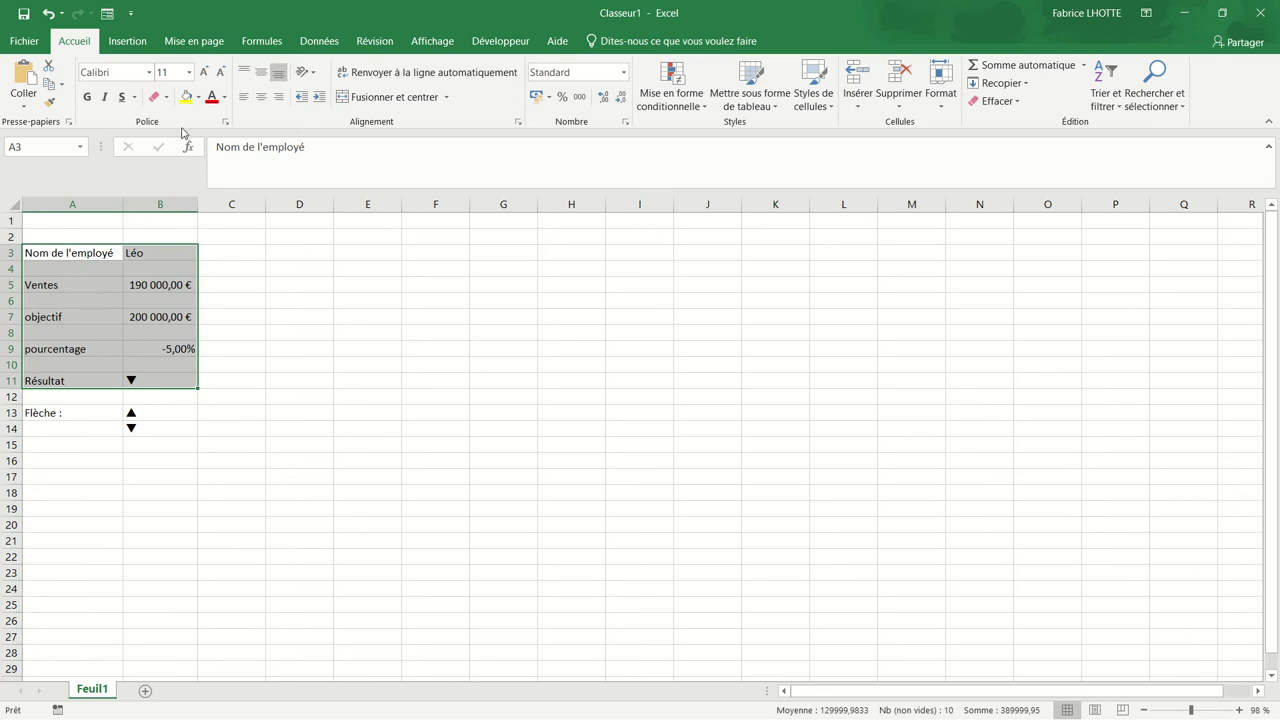
Step: Apply all borders to the A3:B11 table and open the Shapes gallery
left_click(166, 97)
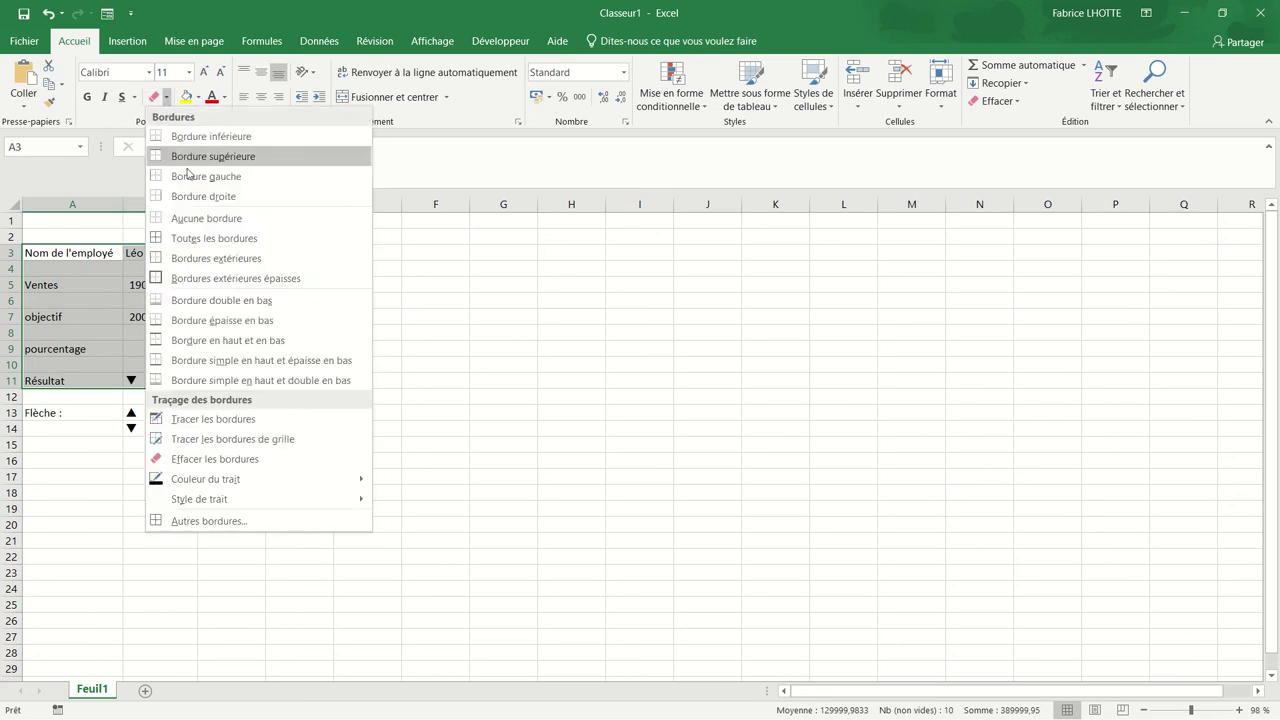
left_click(216, 238)
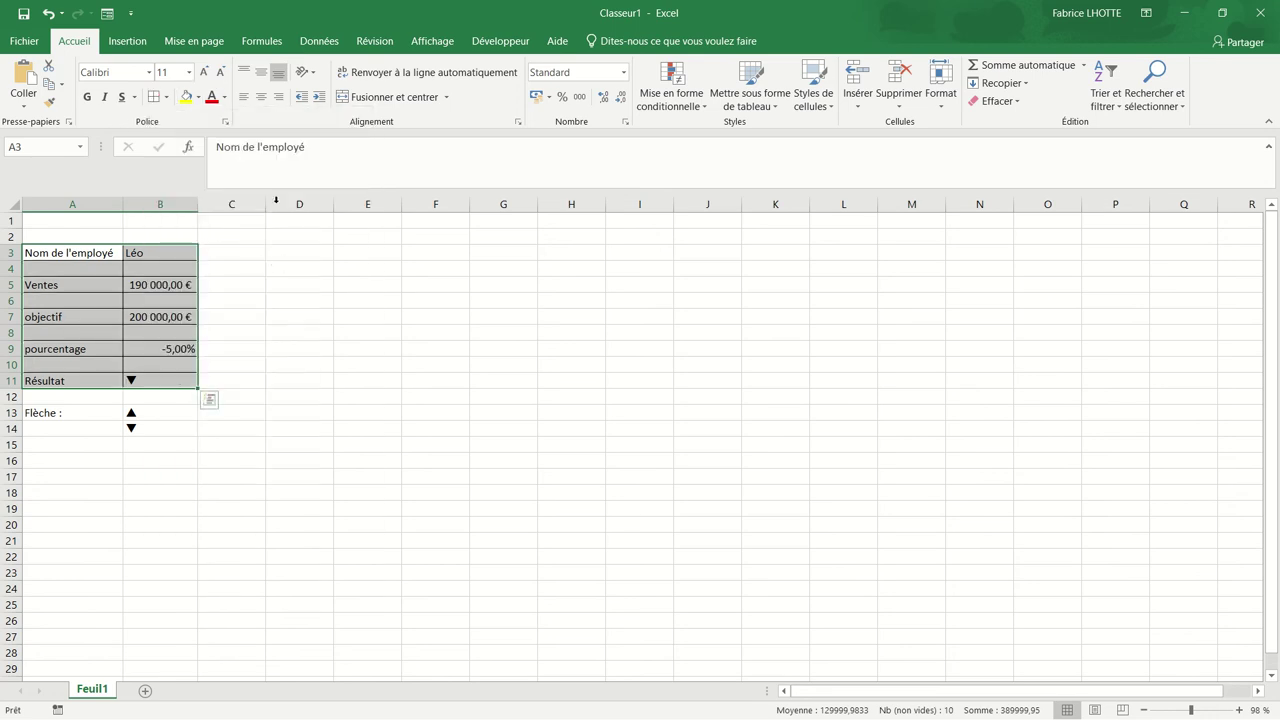
left_click(296, 289)
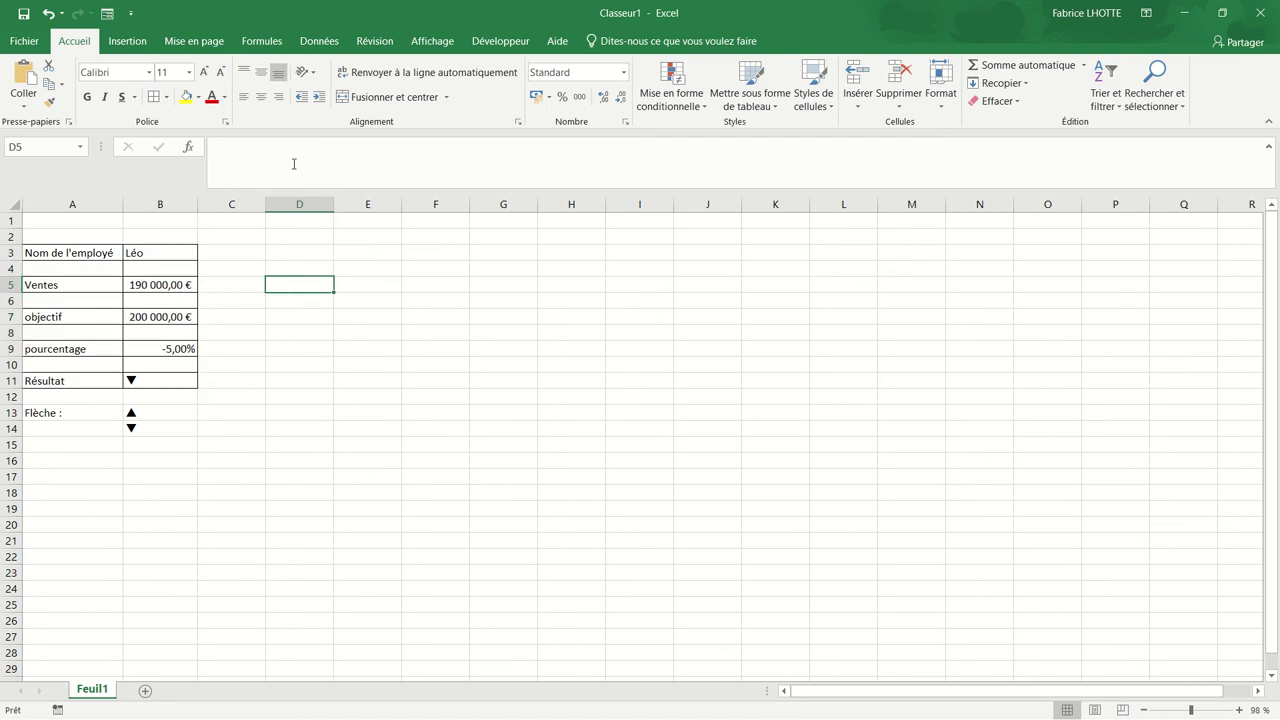
left_click(128, 41)
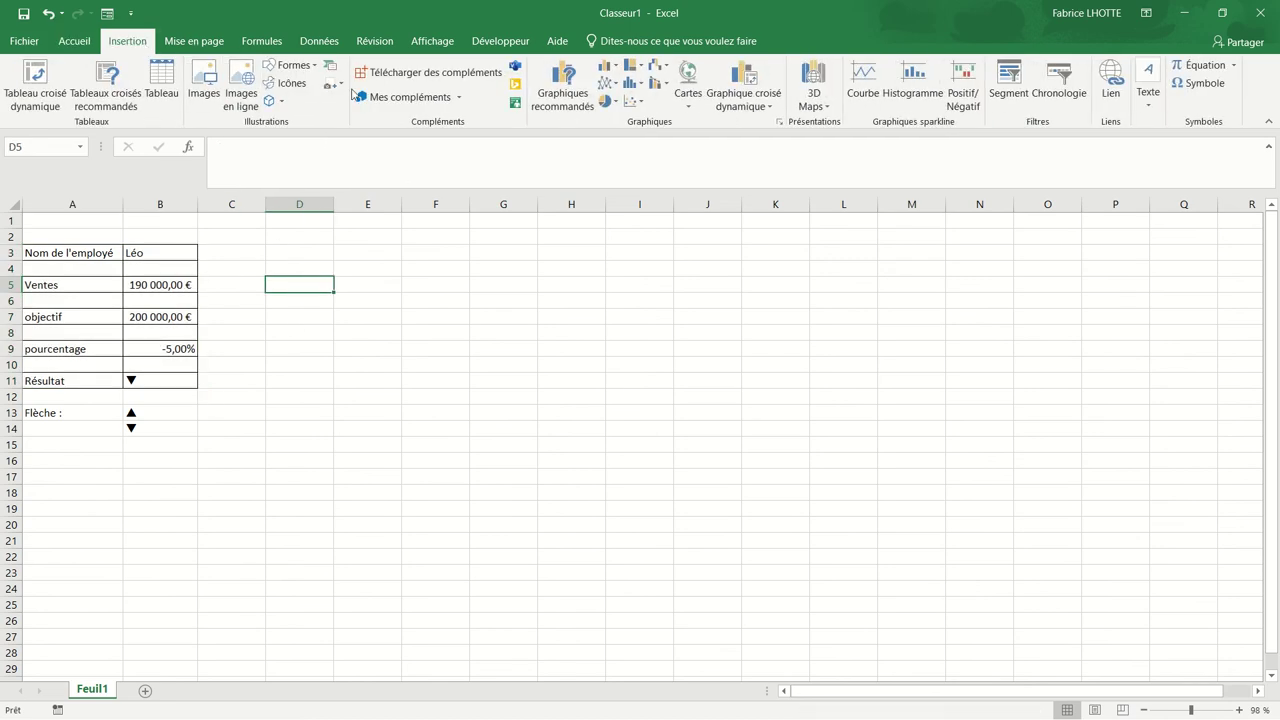
left_click(294, 66)
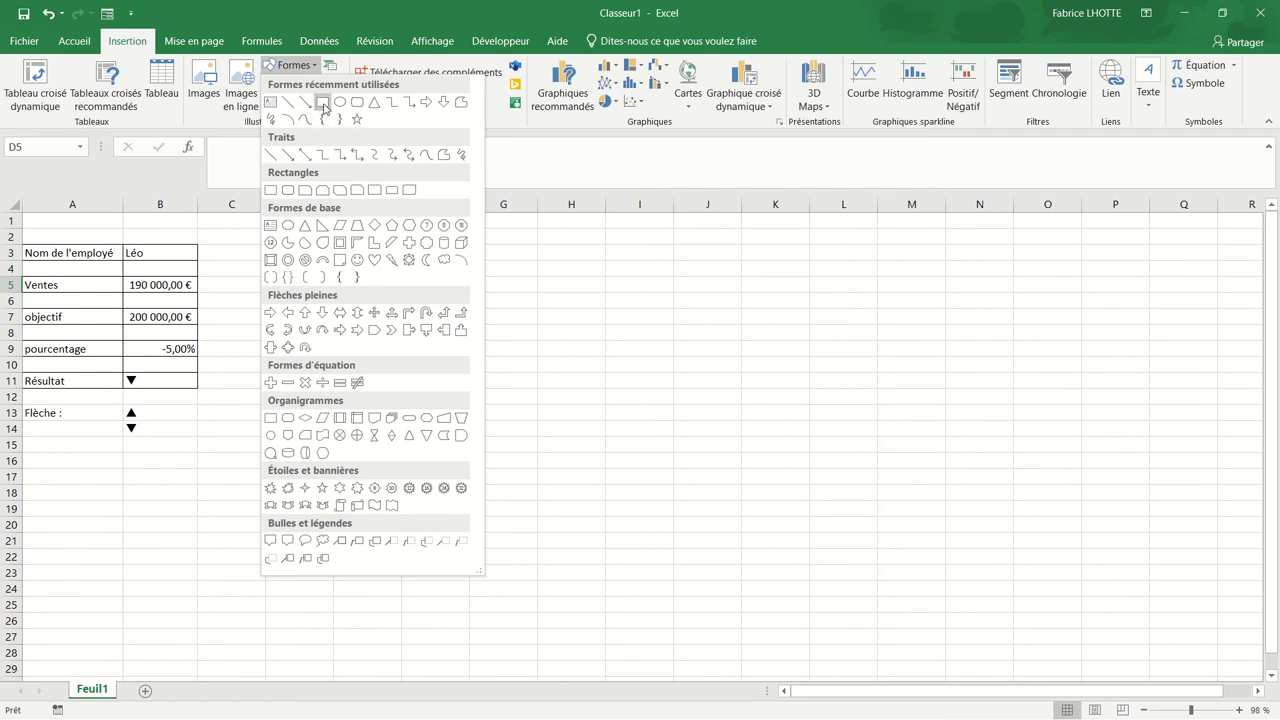
Step: Draw a rounded rectangle from D3 down to about row 12
left_click(352, 108)
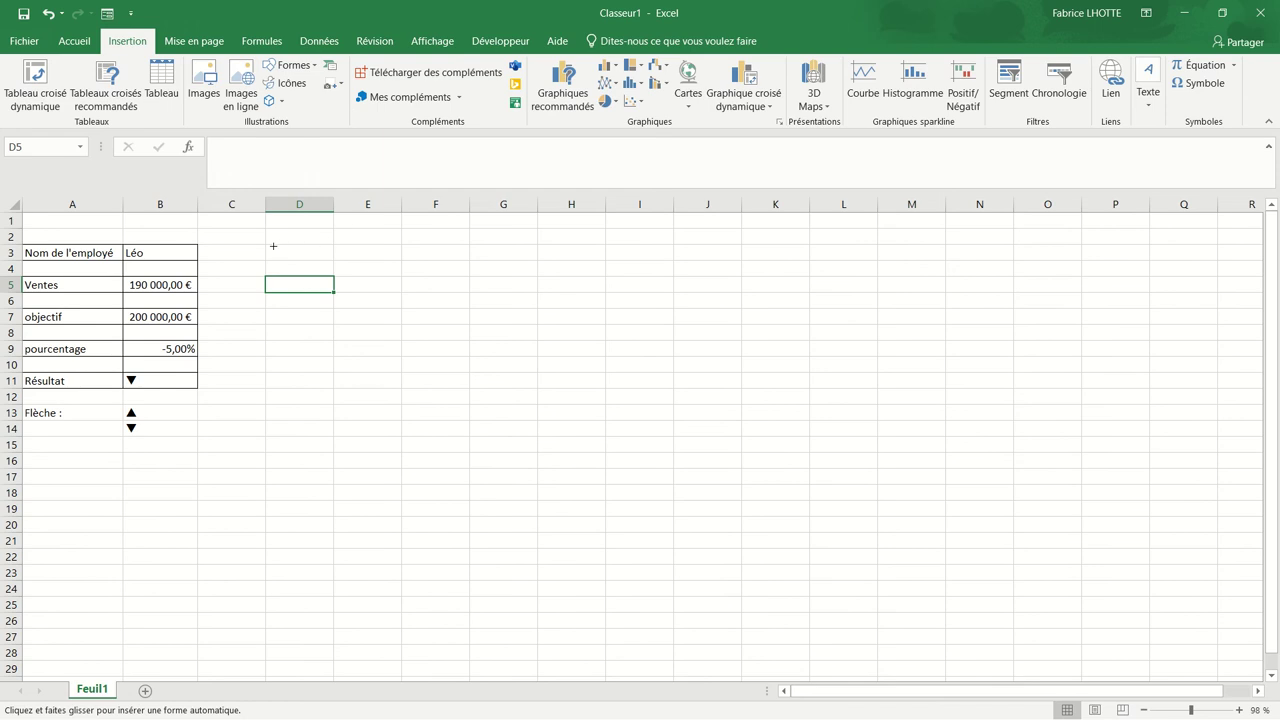
left_click_drag(267, 246, 499, 391)
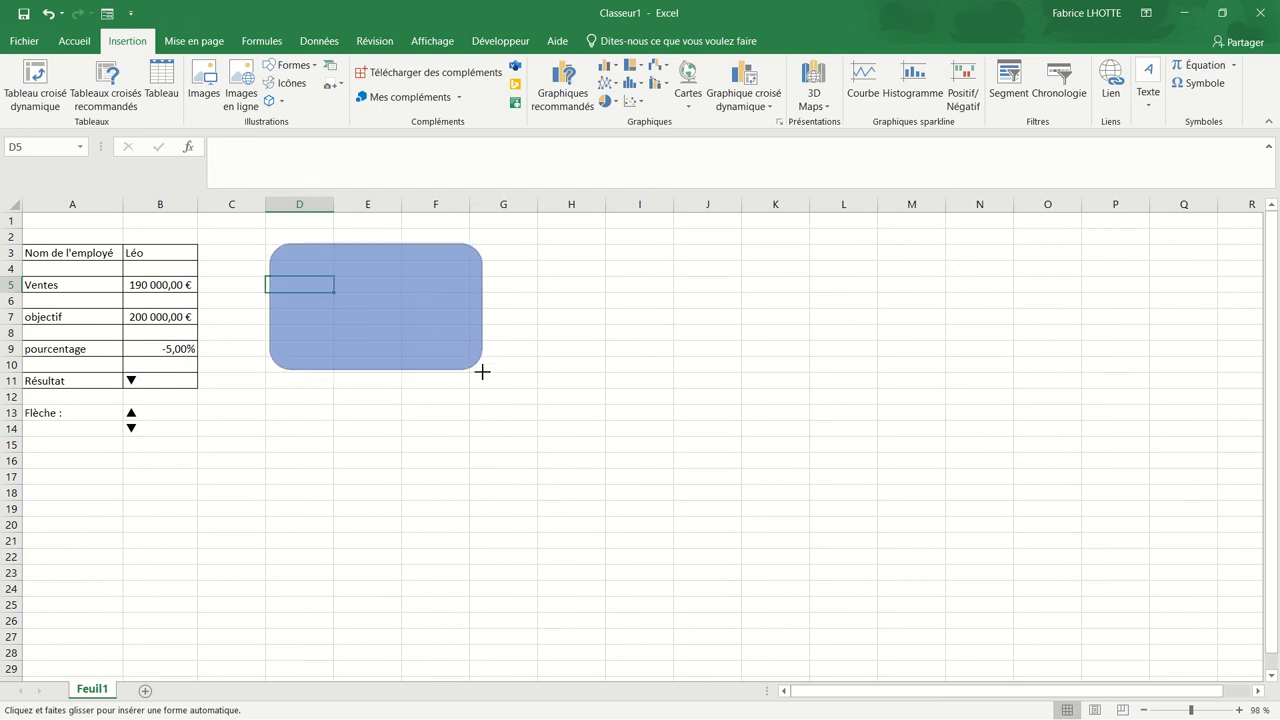
left_click_drag(499, 391, 500, 400)
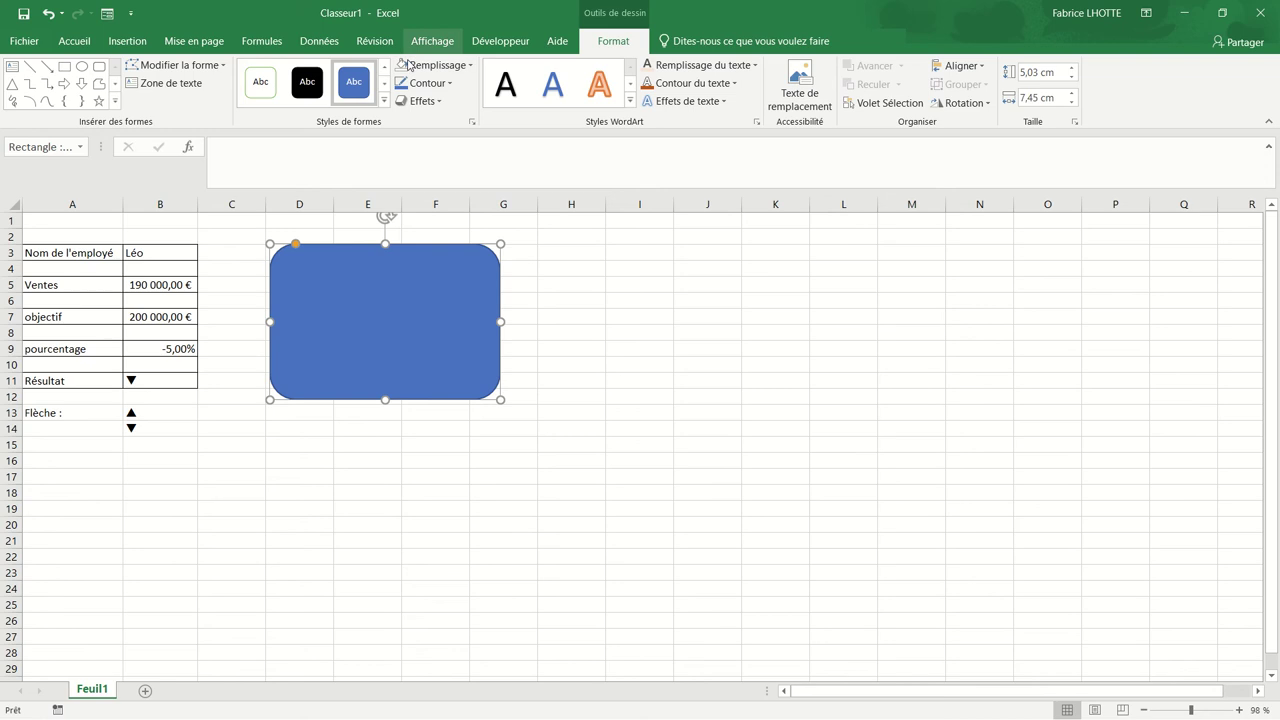
Step: Fill the rectangle light green with a dark green 2¼ pt outline
left_click(423, 86)
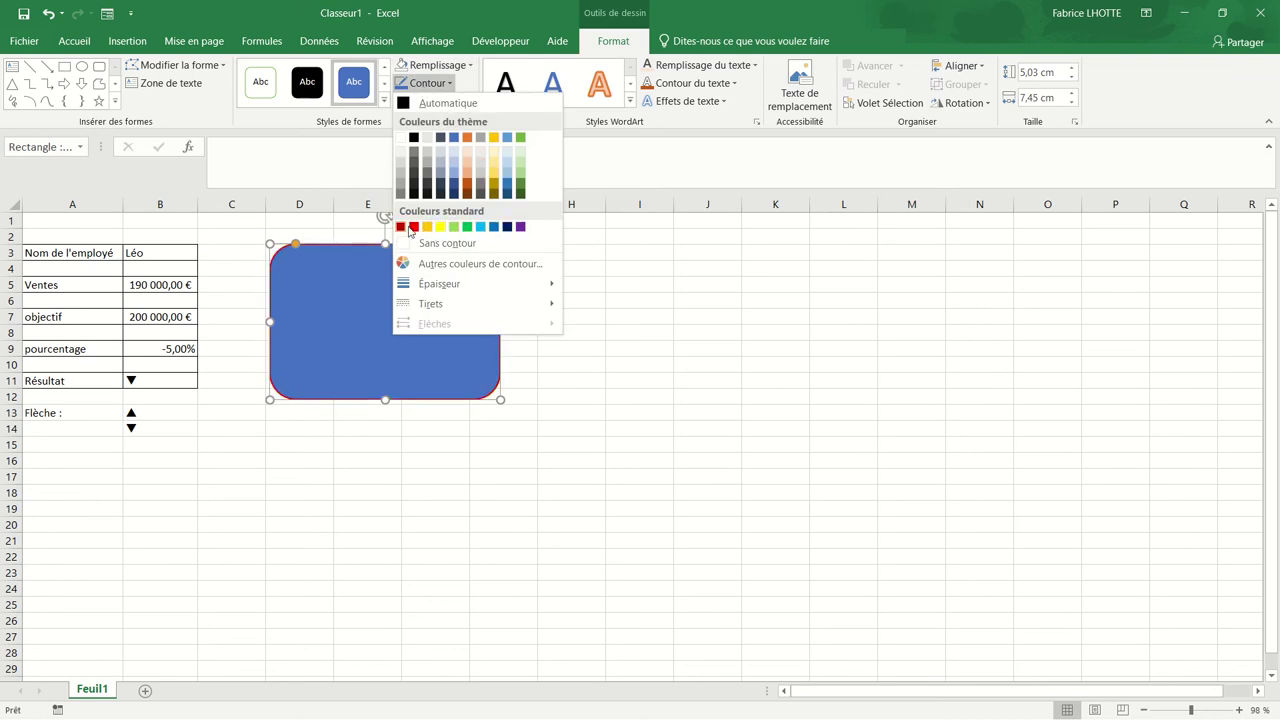
left_click(466, 228)
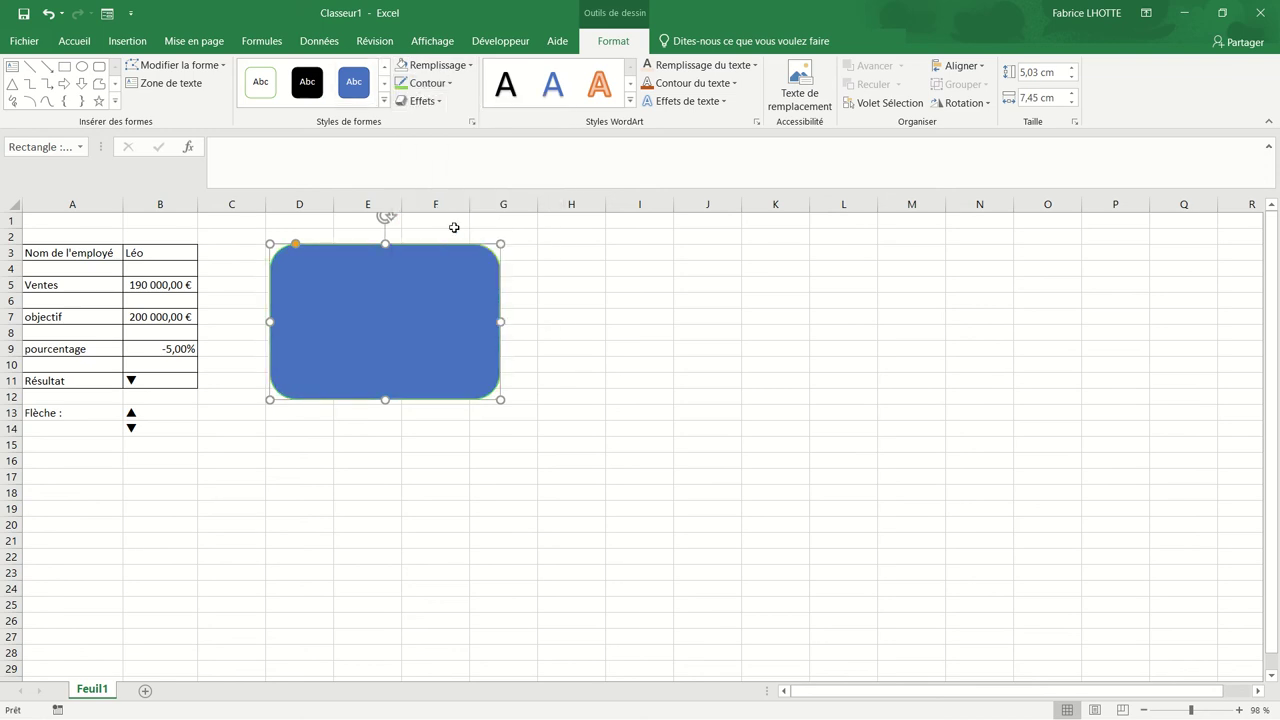
left_click(437, 65)
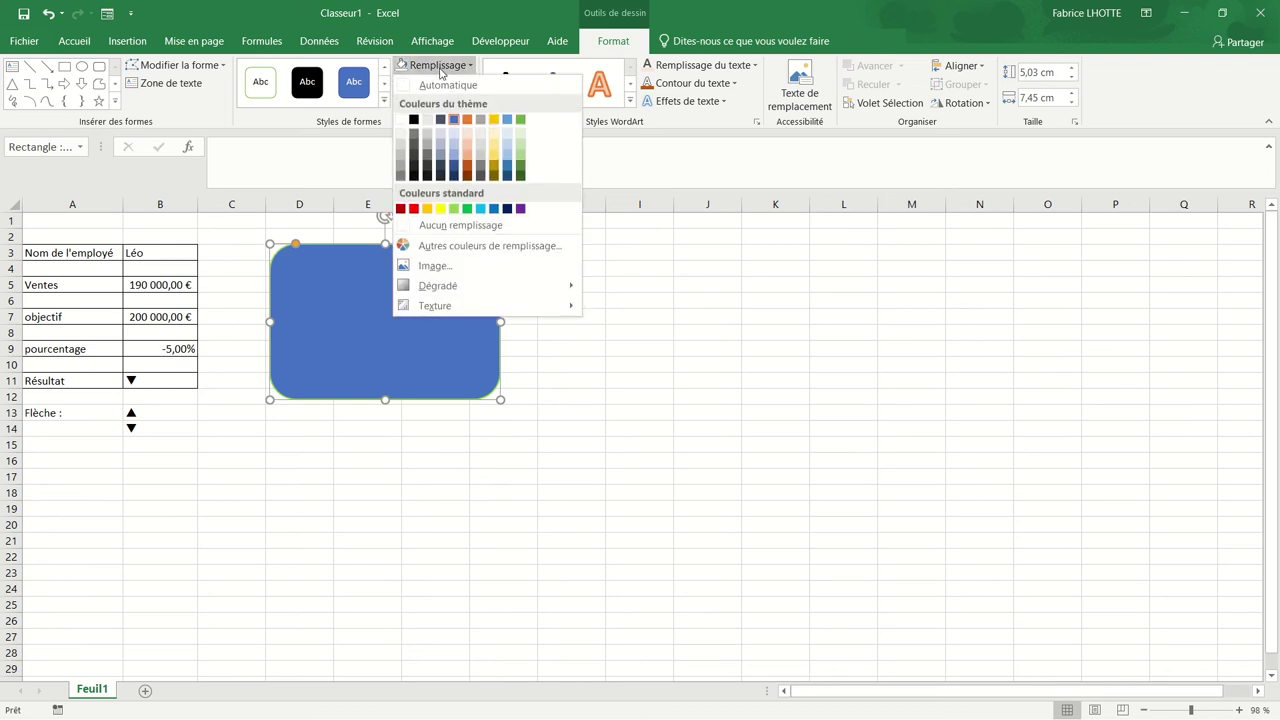
left_click(453, 208)
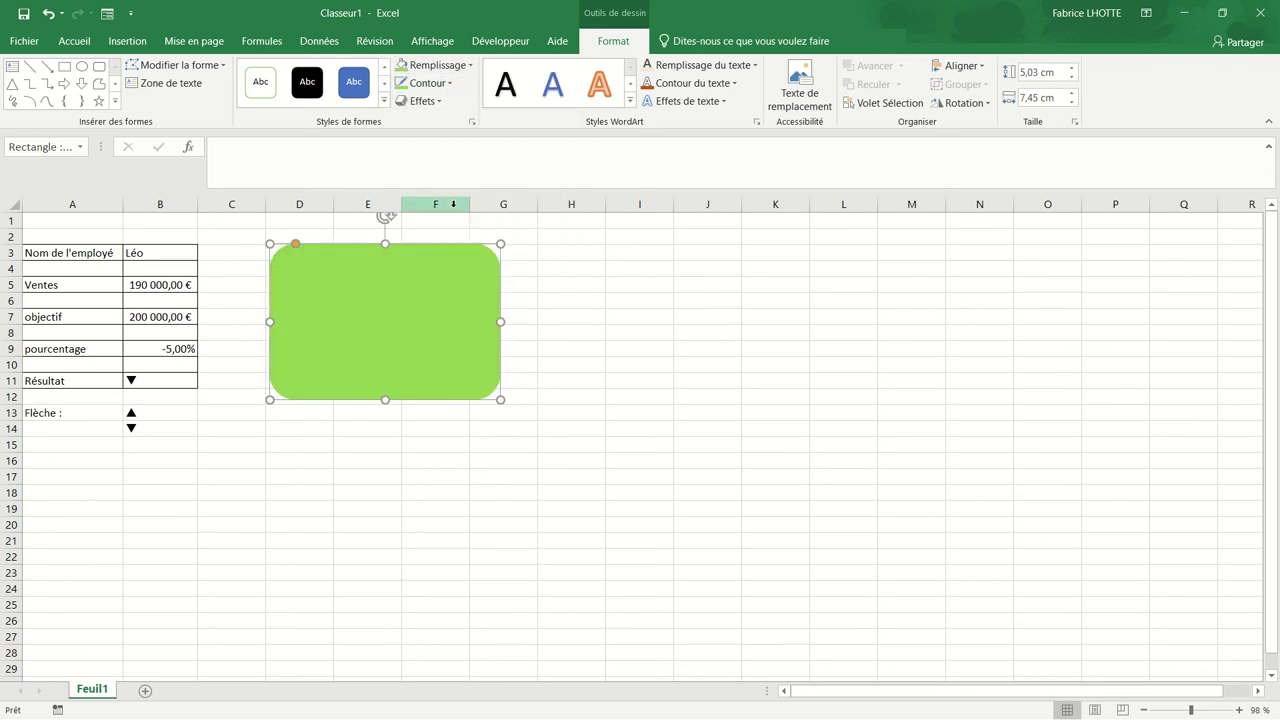
left_click(425, 83)
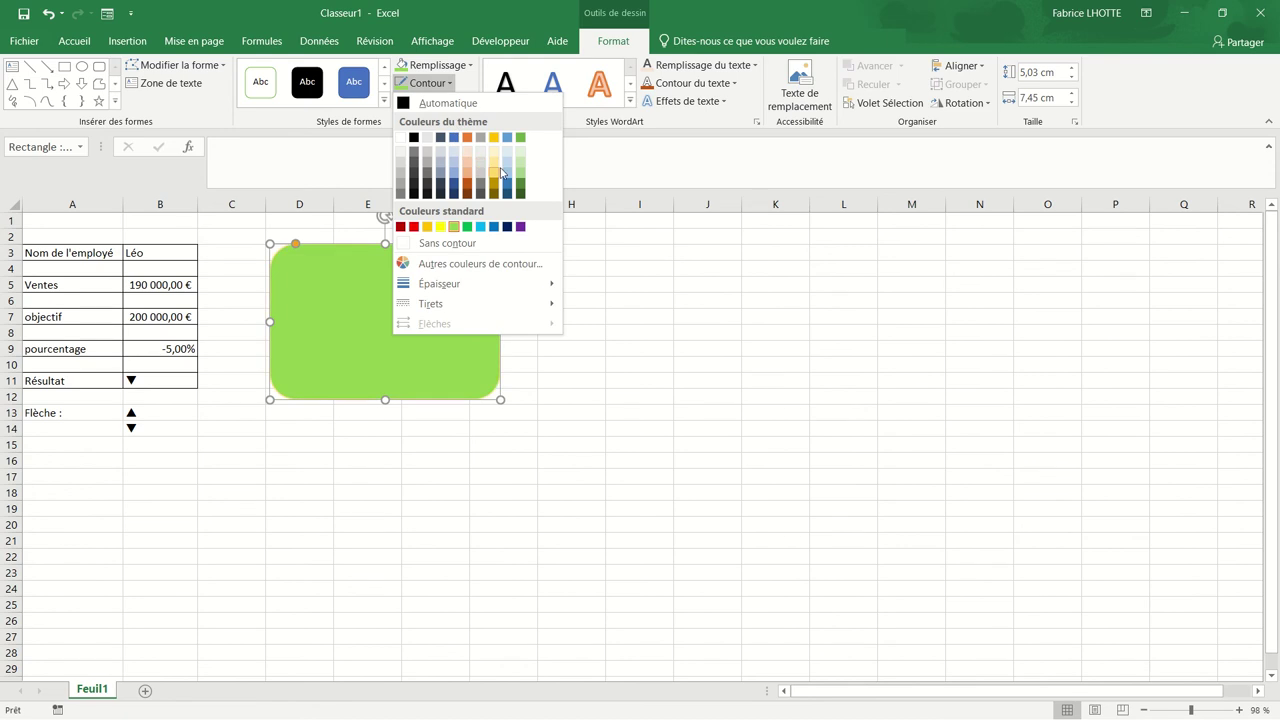
left_click(520, 186)
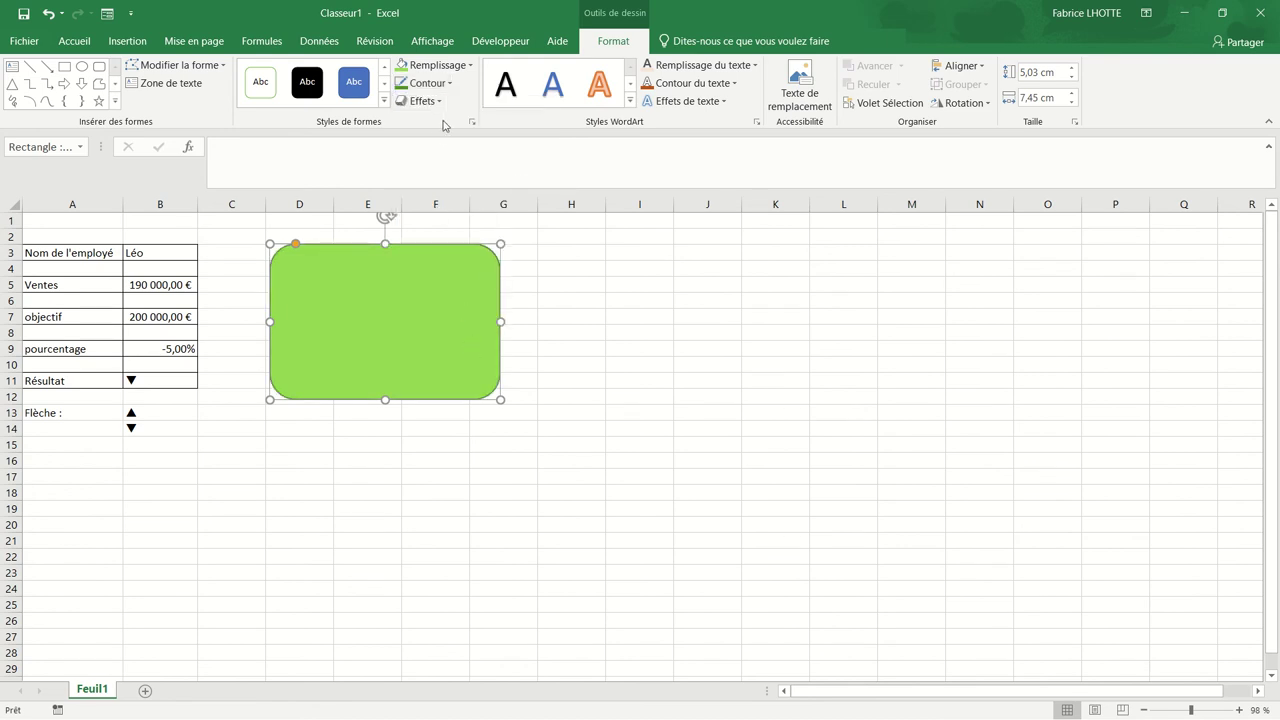
left_click(428, 83)
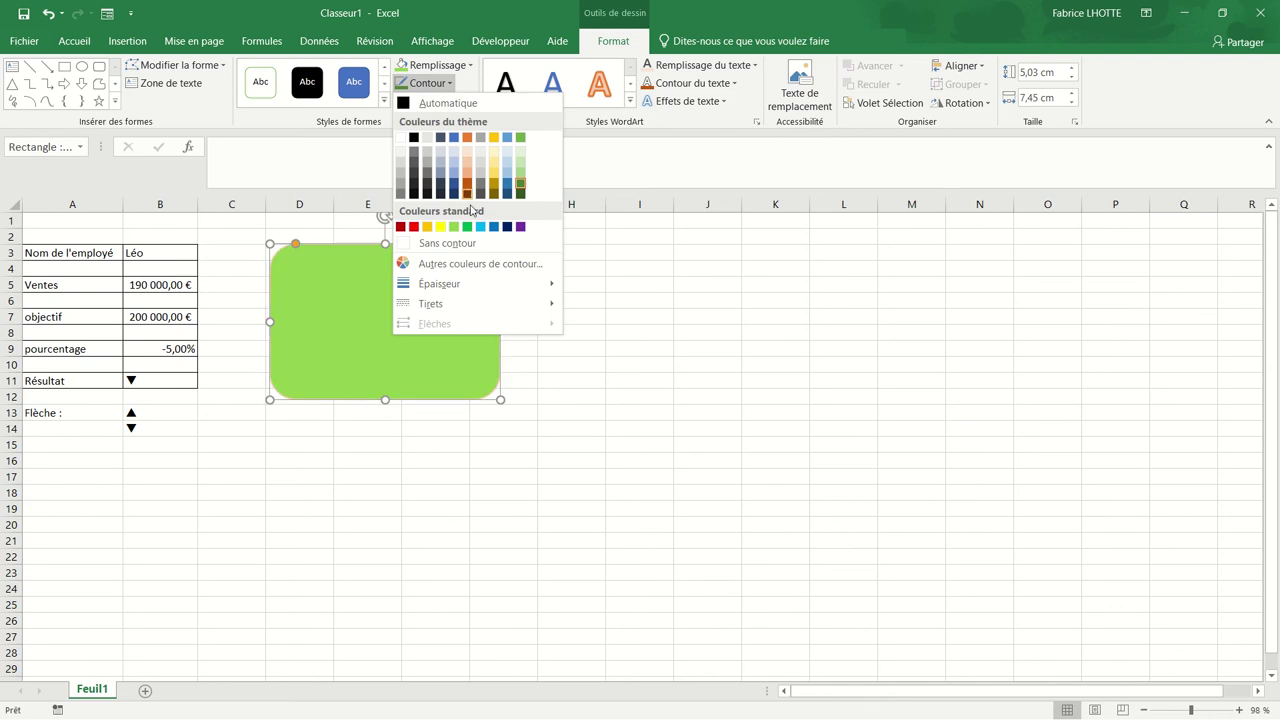
mouse_move(474, 284)
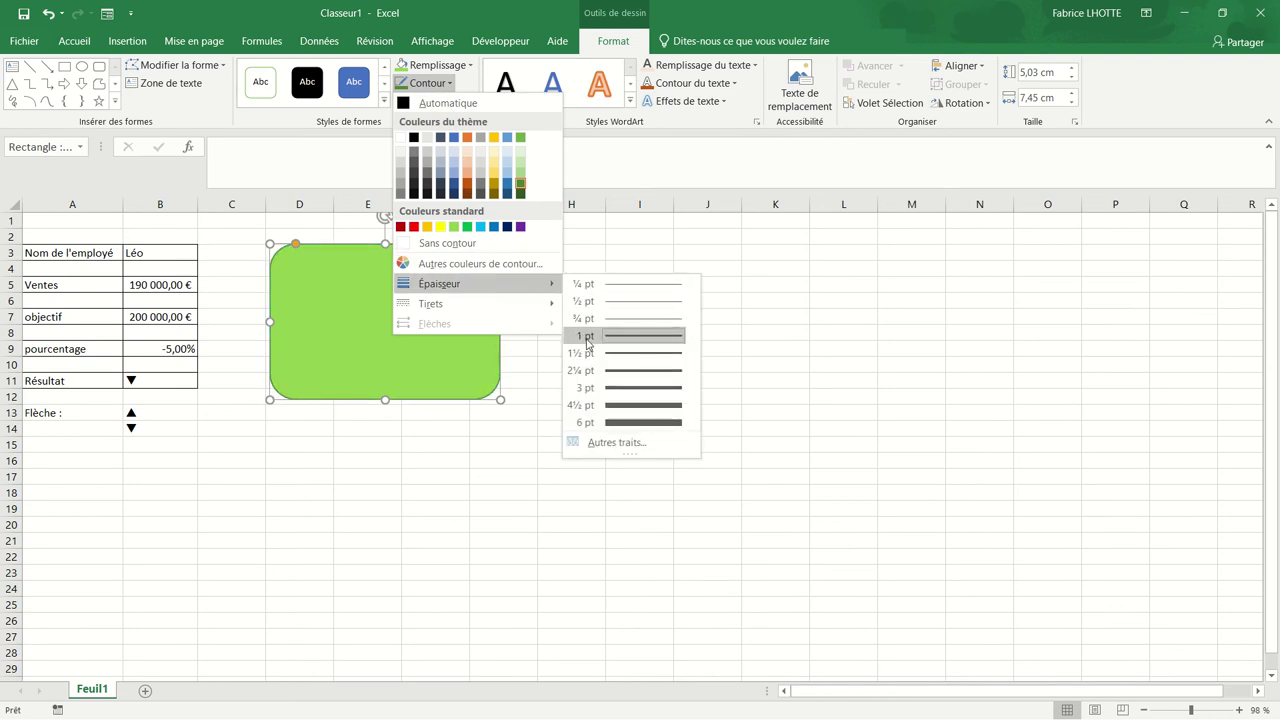
left_click(607, 371)
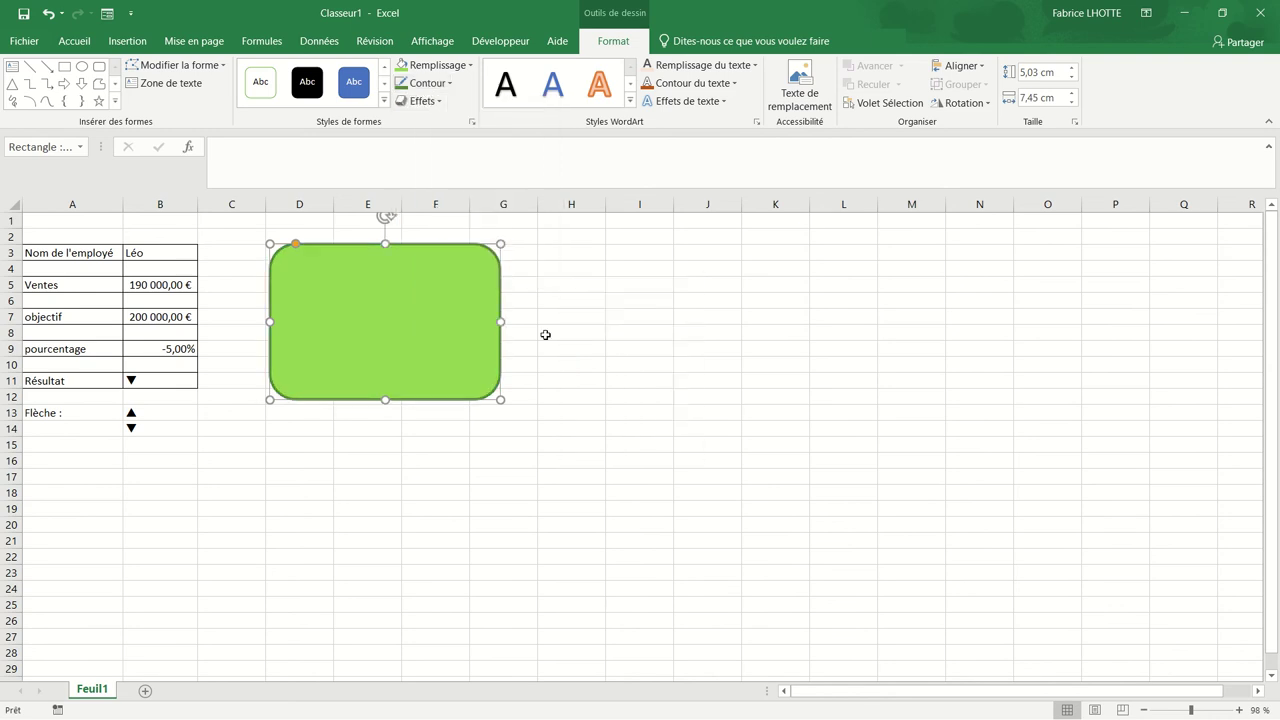
left_click(431, 88)
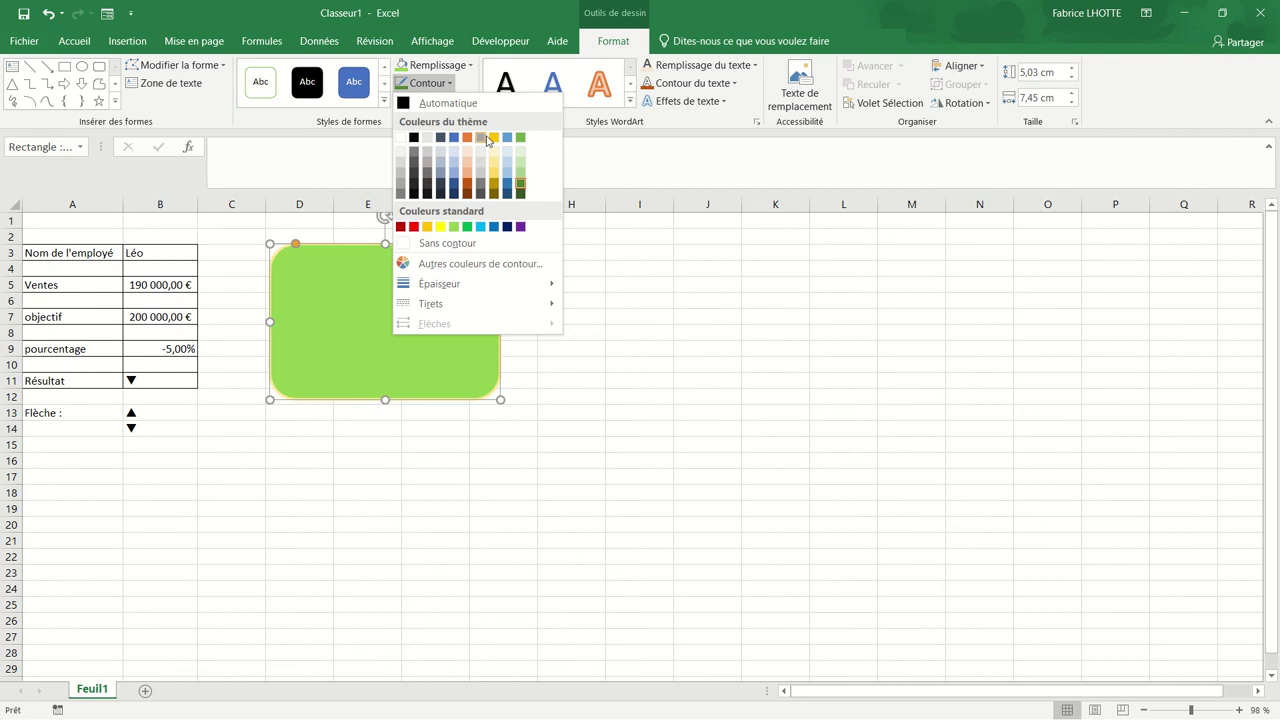
left_click(466, 66)
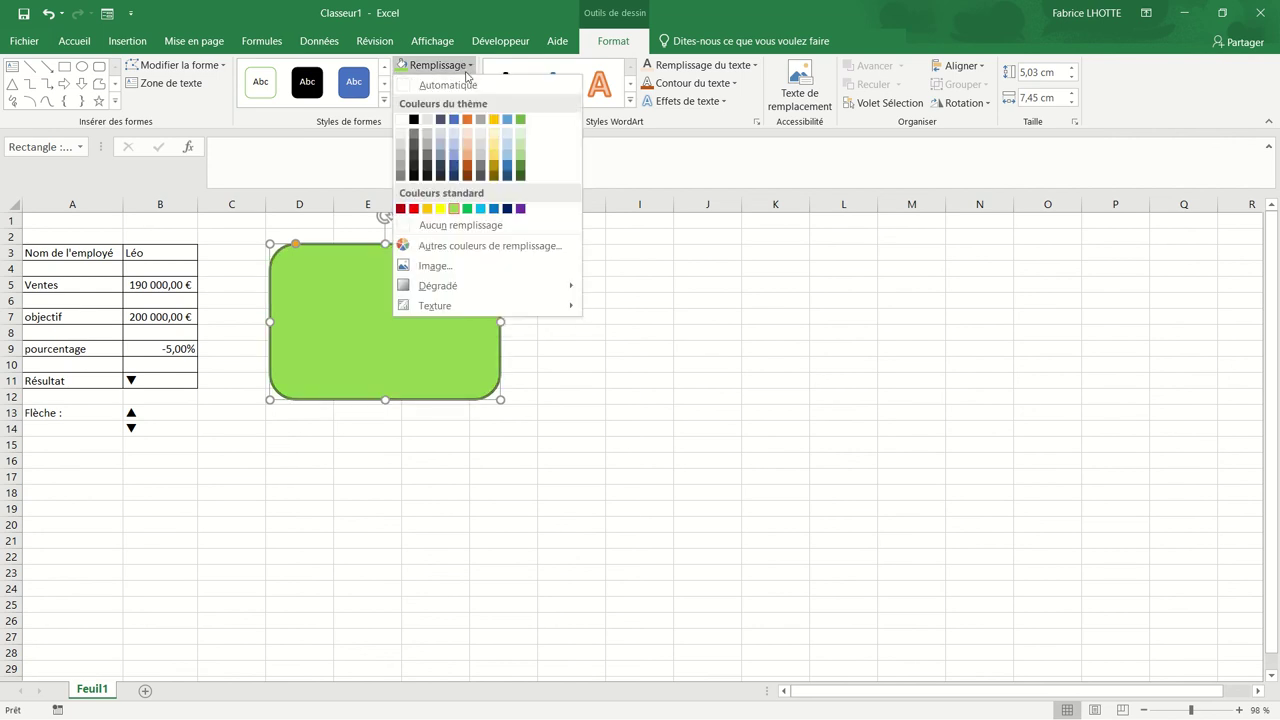
mouse_move(507, 290)
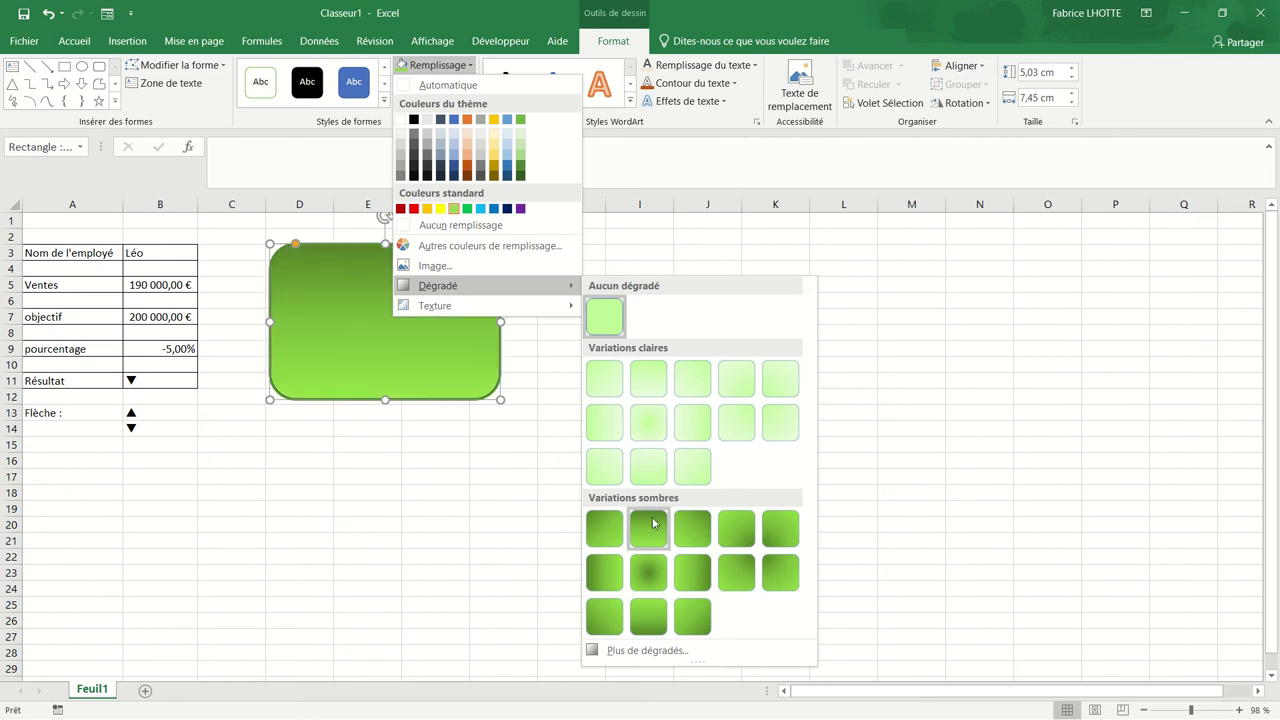
Step: Give the green rounded rectangle the first Prédéfini bevel effect preset
left_click(649, 460)
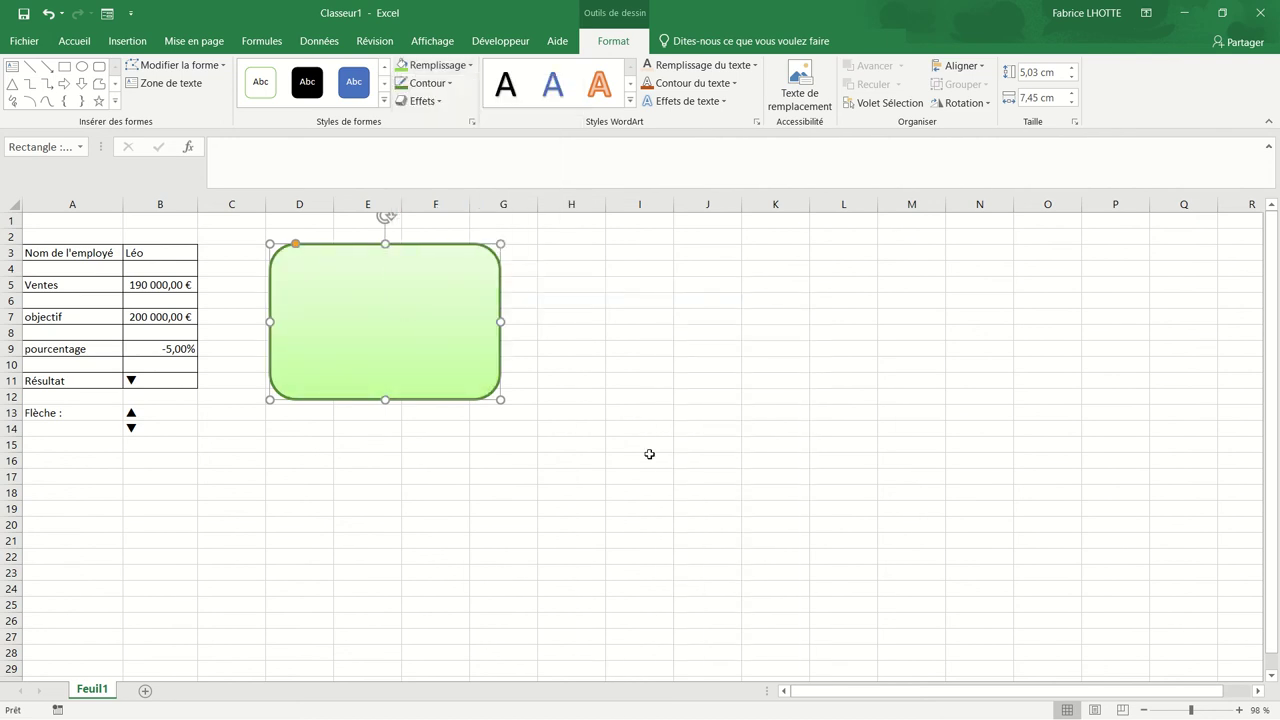
left_click(727, 66)
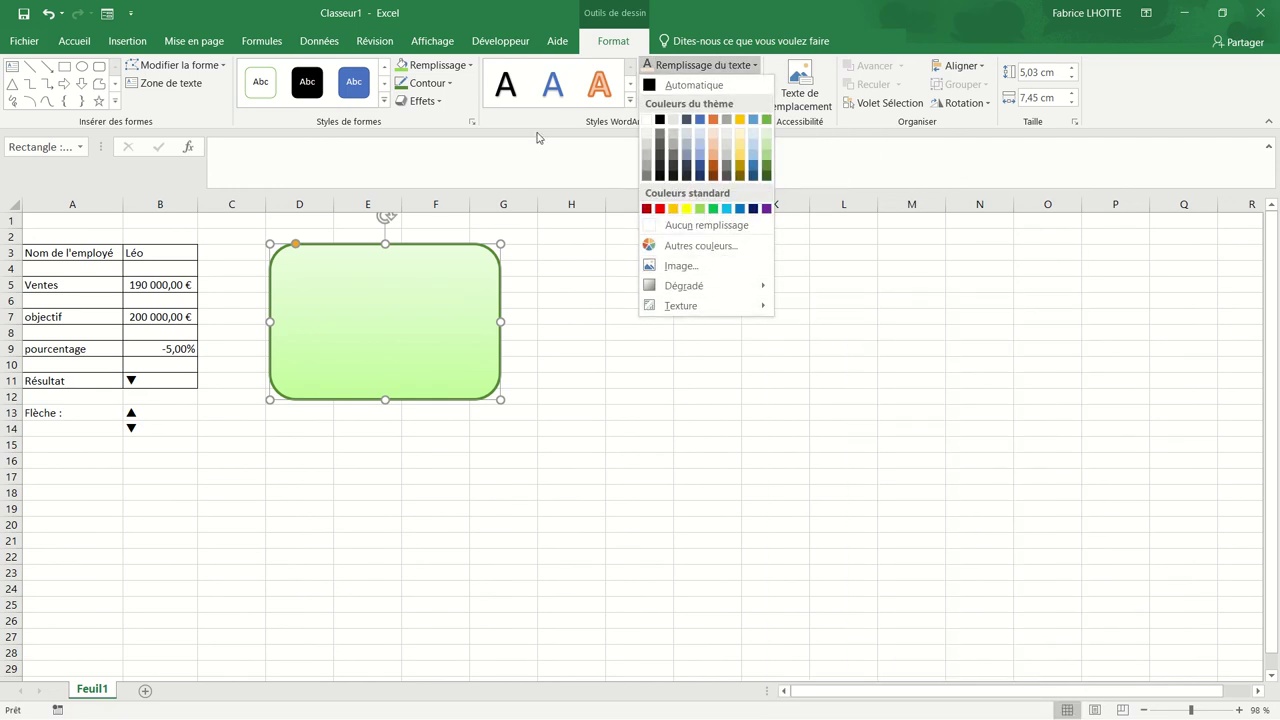
left_click(426, 101)
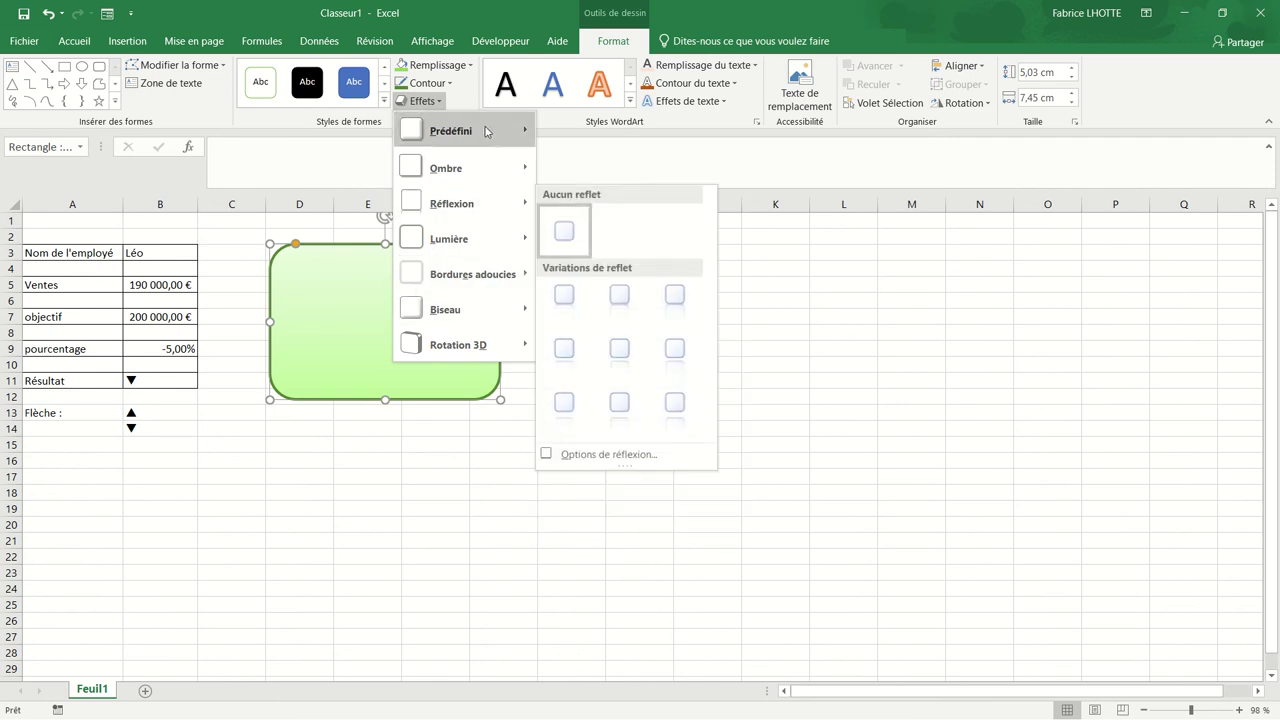
mouse_move(488, 133)
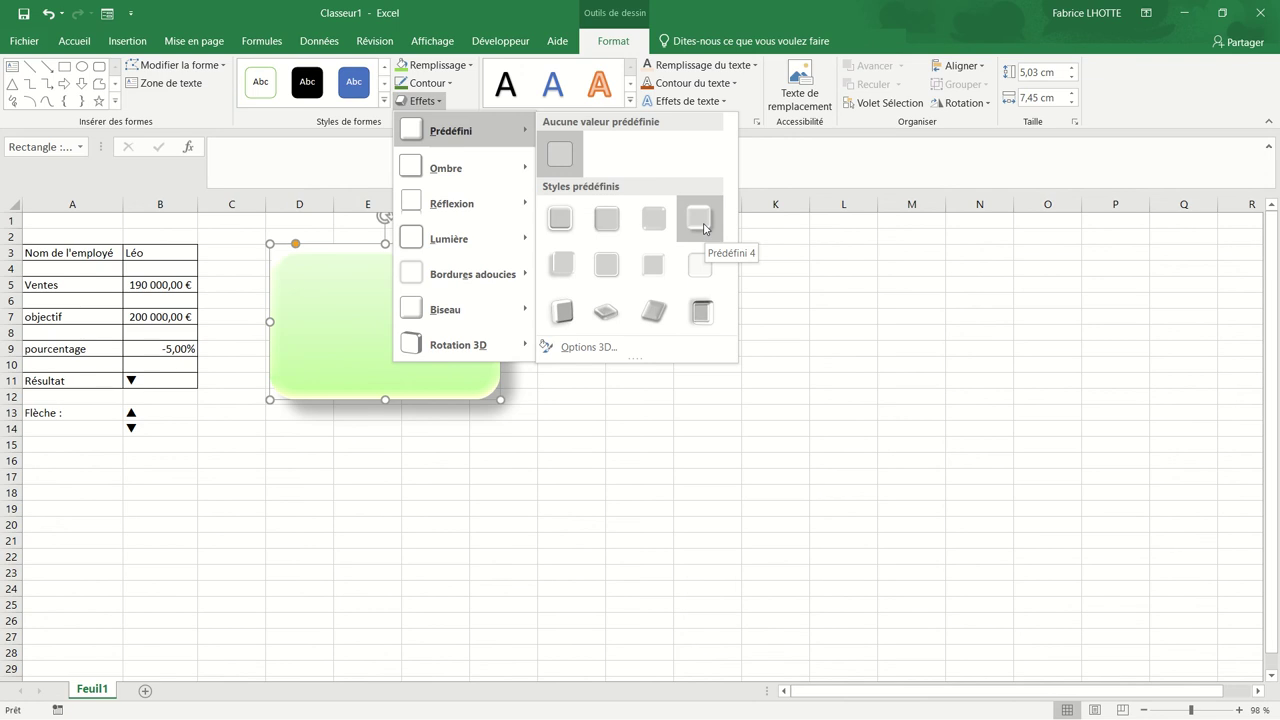
mouse_move(460, 238)
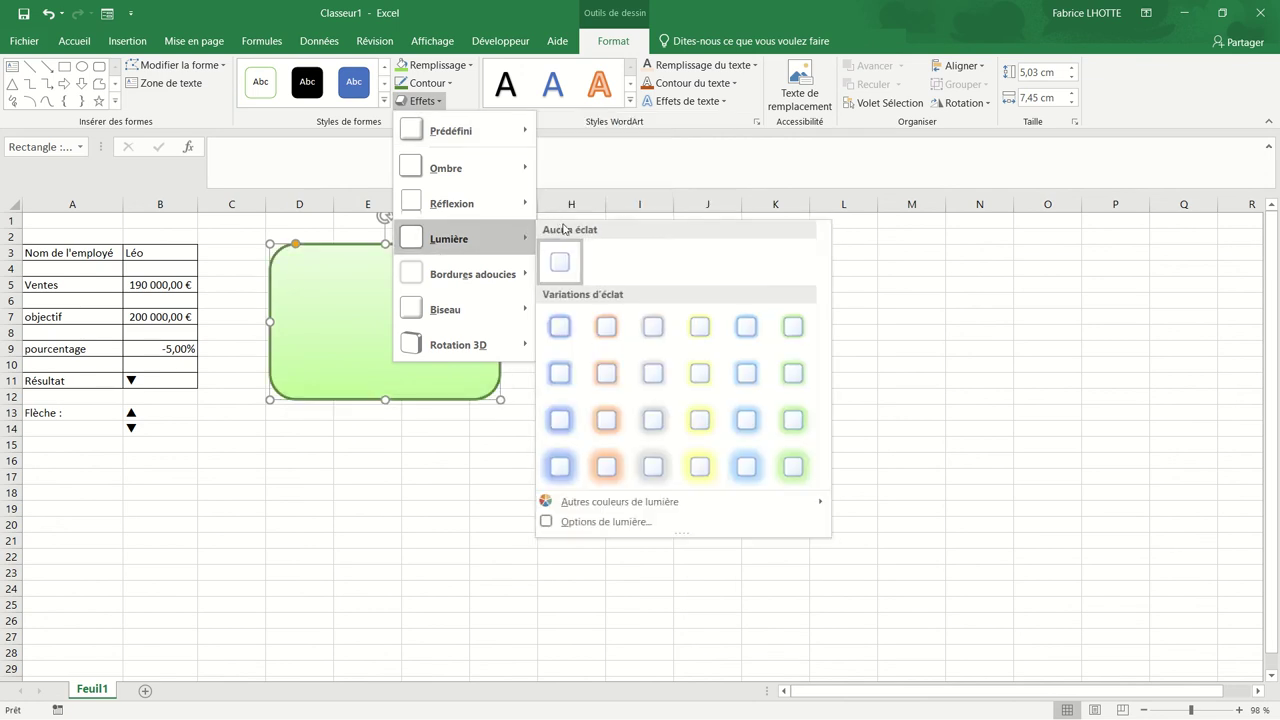
mouse_move(451, 272)
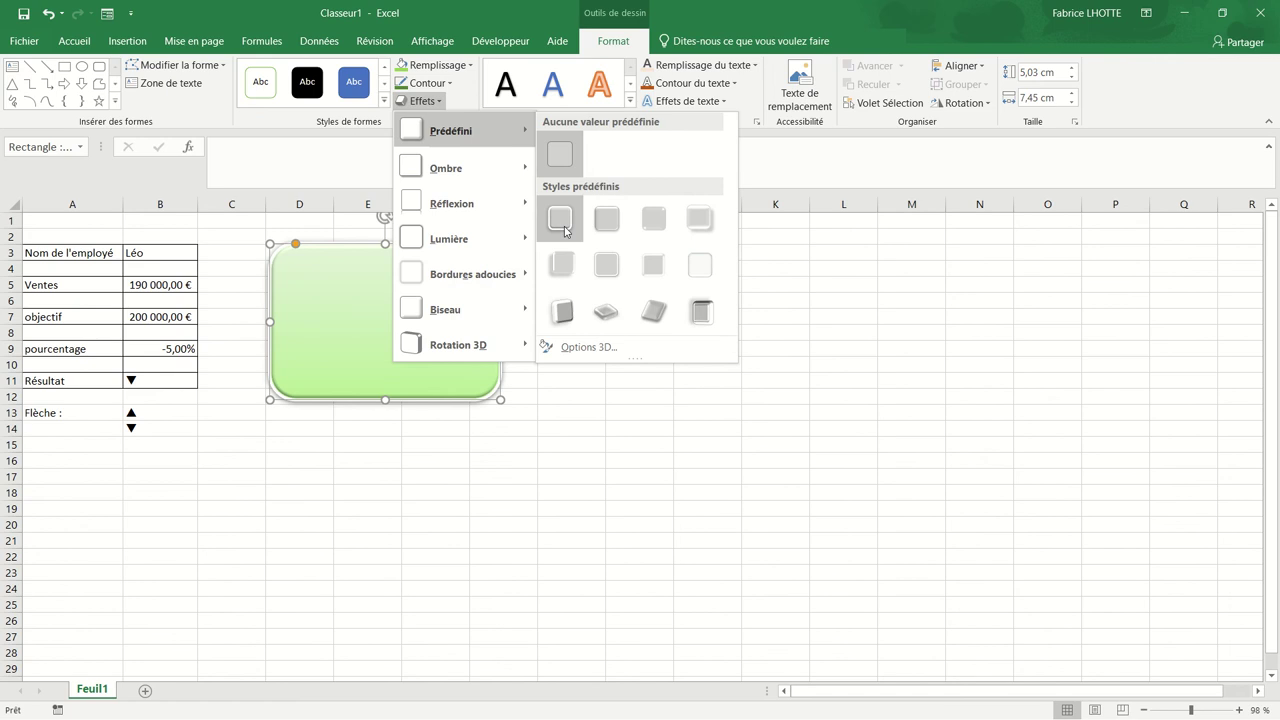
left_click(565, 231)
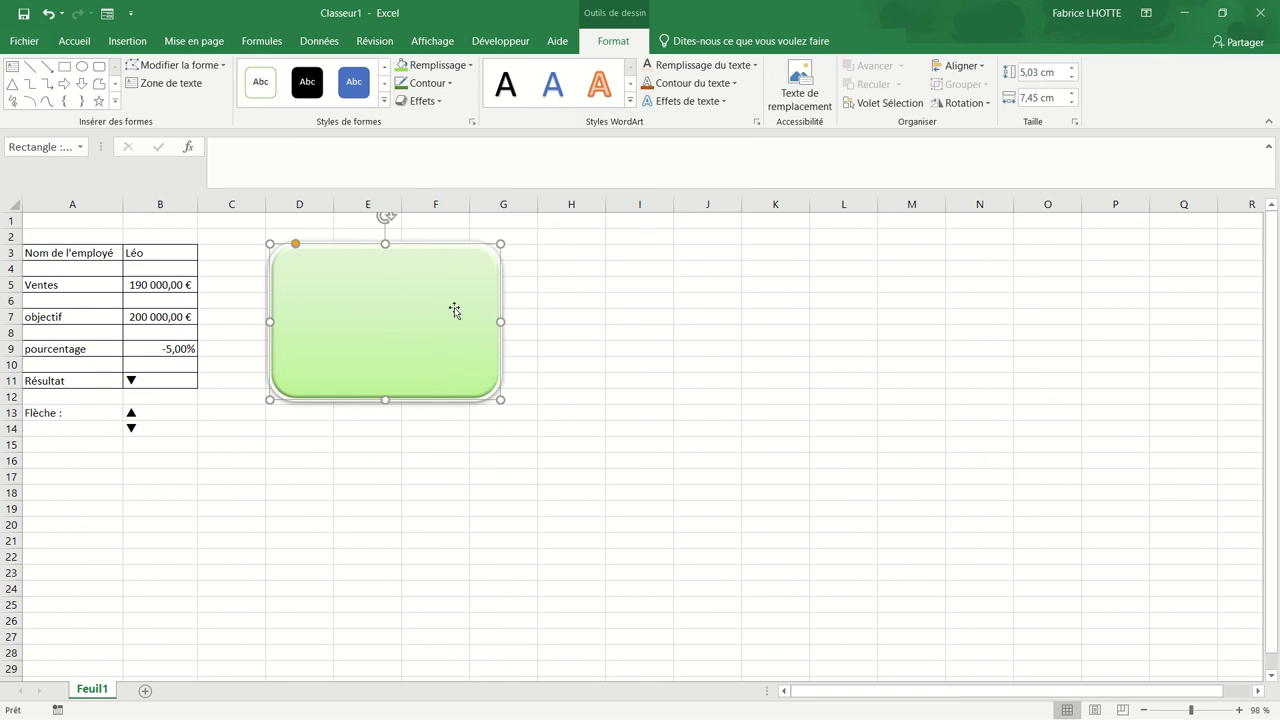
Step: Switch the rectangle to a flat fill with no gradient and enlarge it to 6,72 × 10,45 cm
left_click(466, 65)
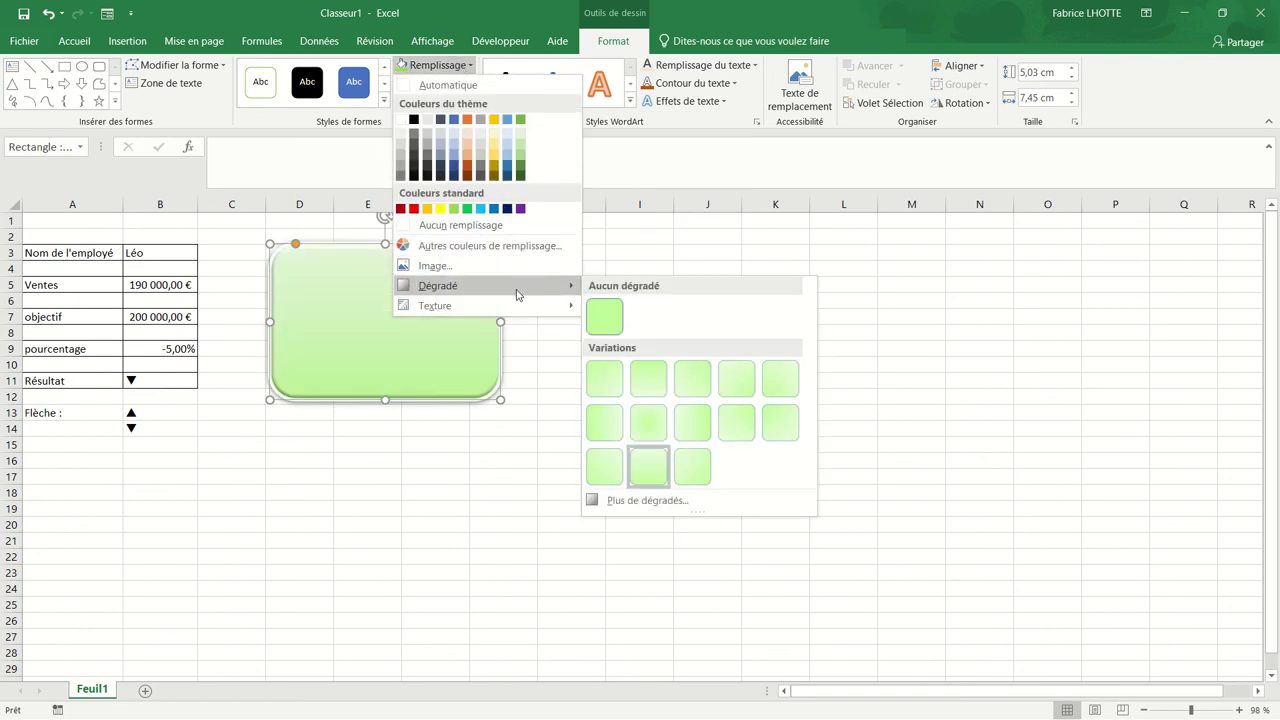
left_click(591, 331)
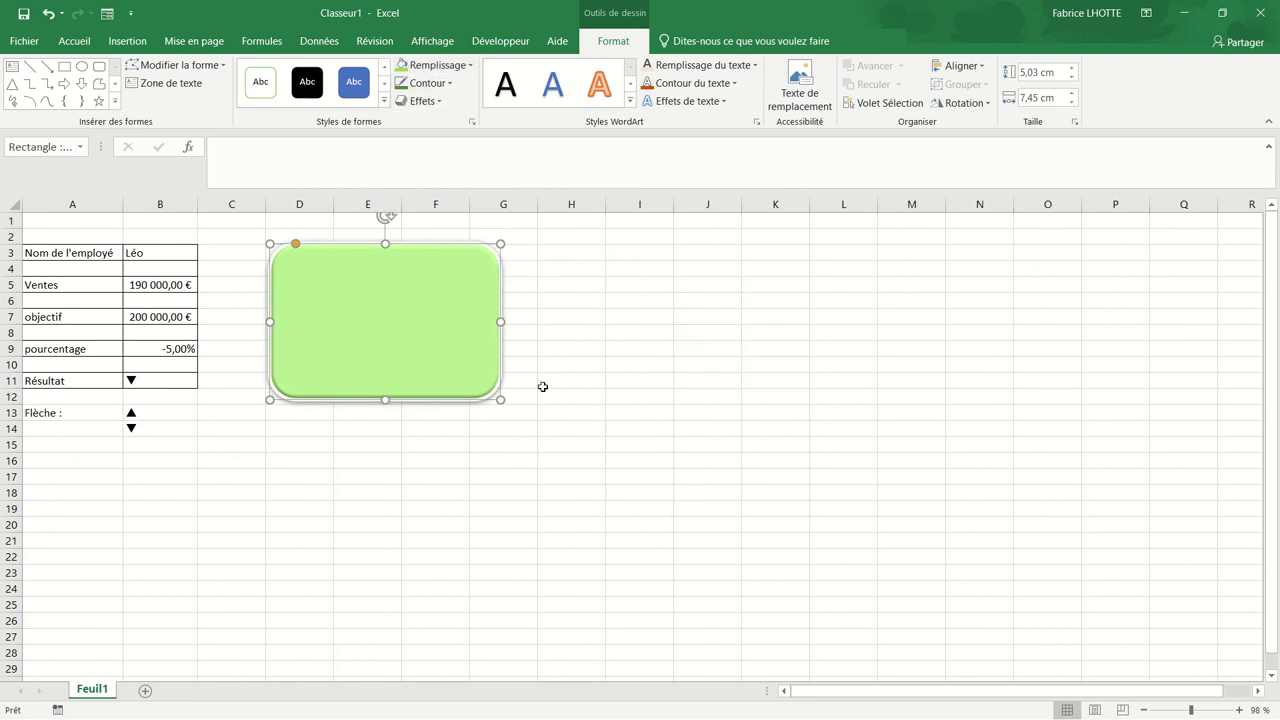
left_click(503, 453)
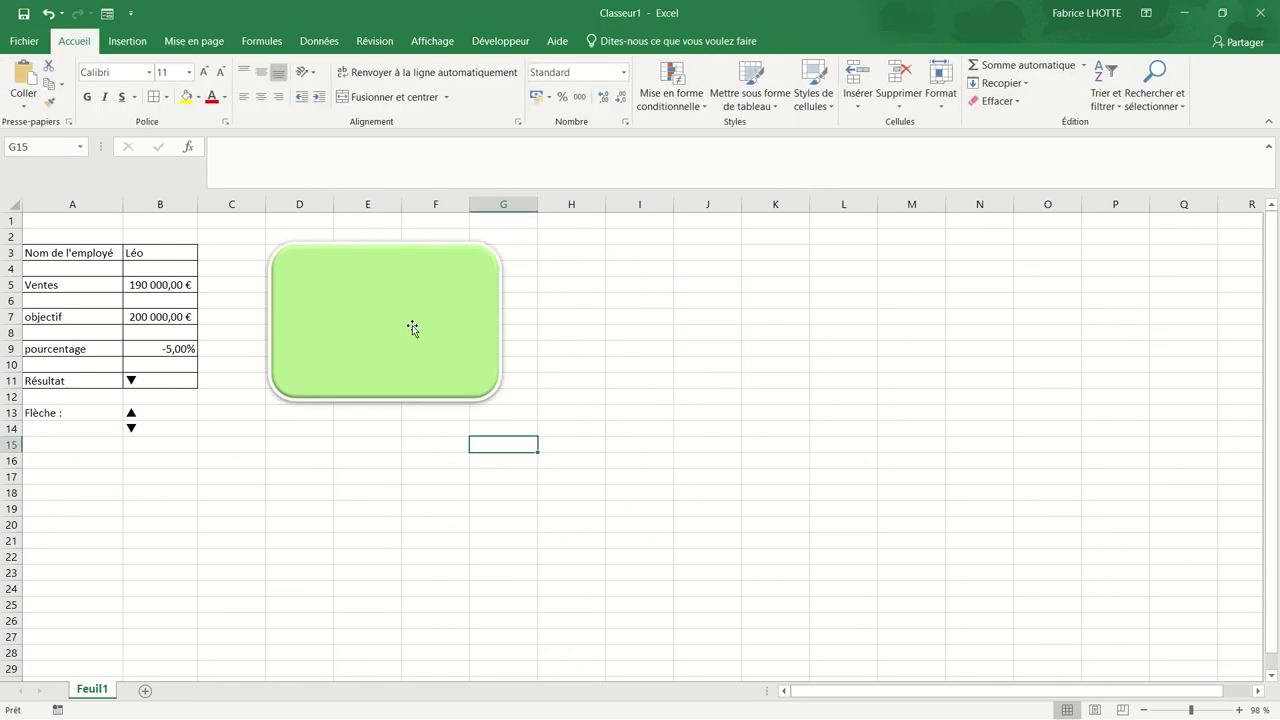
left_click(466, 384)
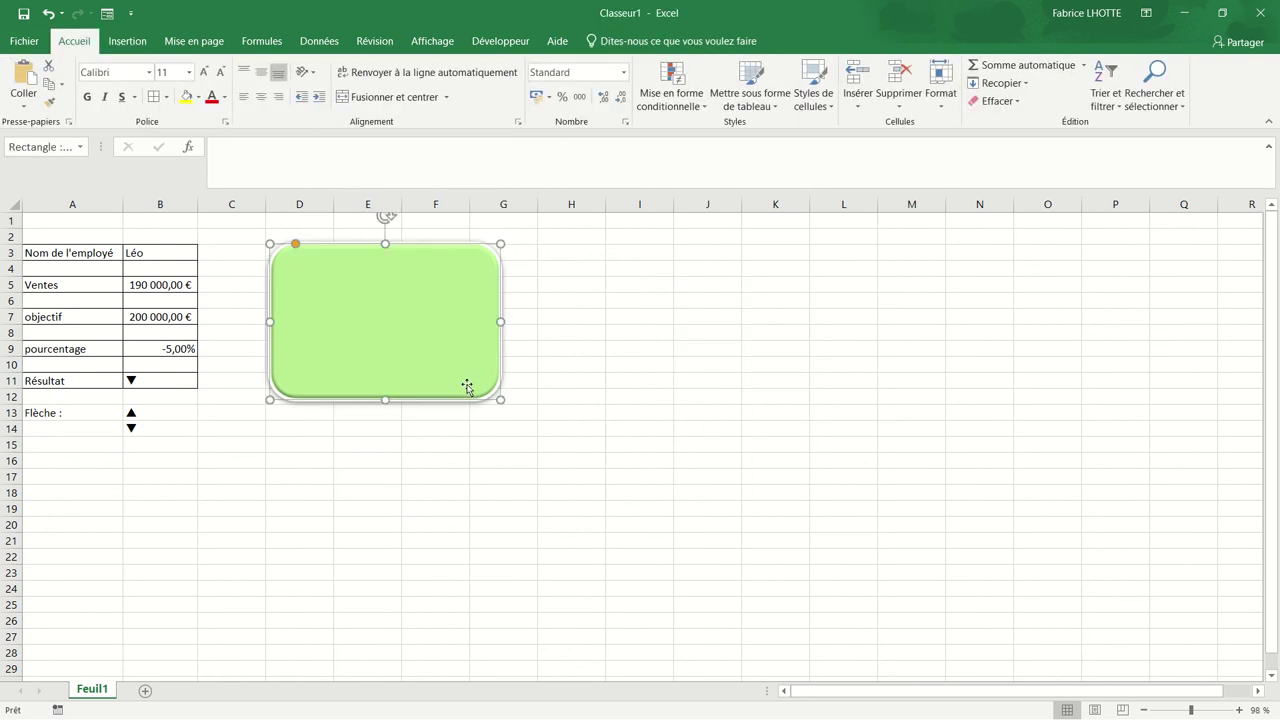
left_click_drag(510, 401, 596, 453)
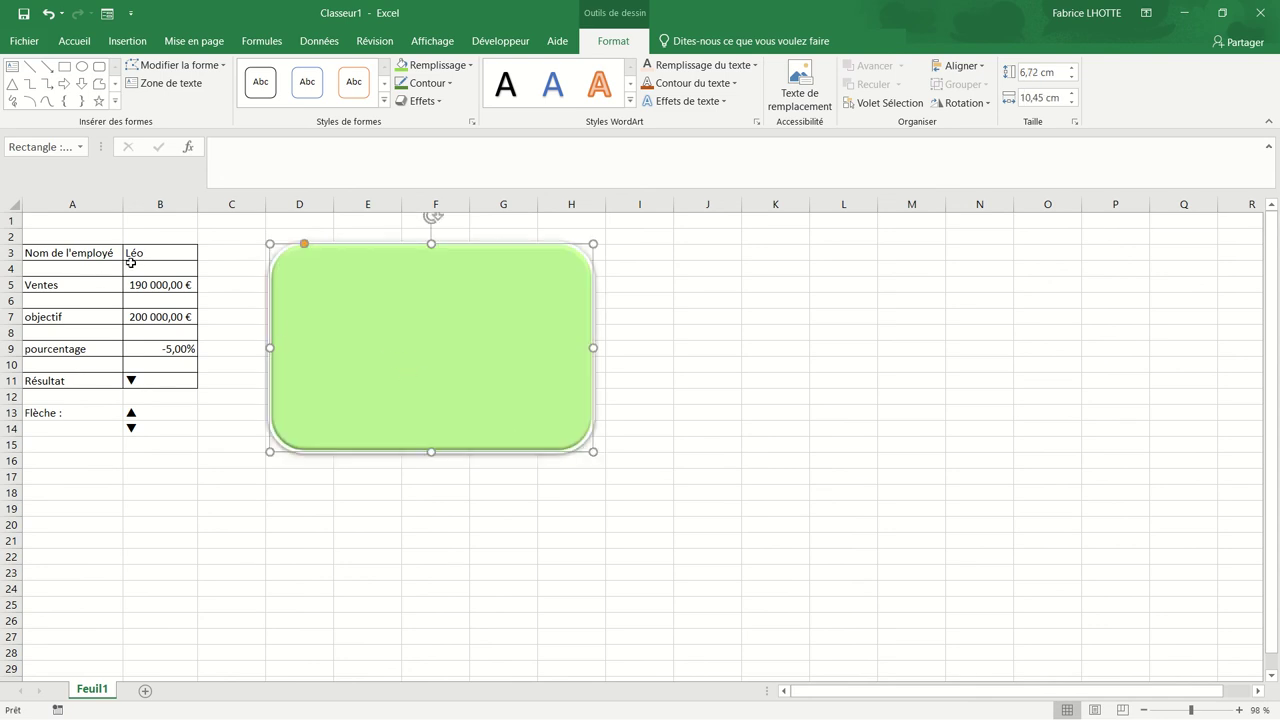
Step: Draw a text box at the card's top linked to =$B$3, showing the employee name
left_click(108, 43)
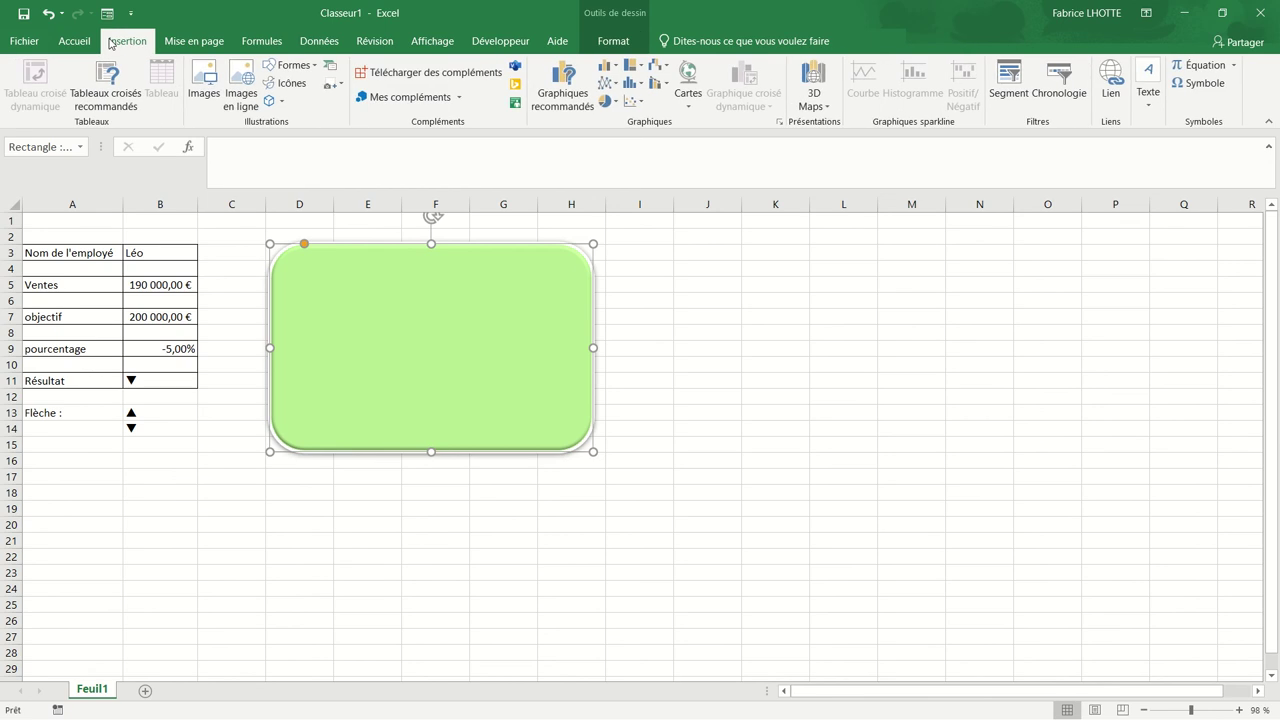
left_click(295, 66)
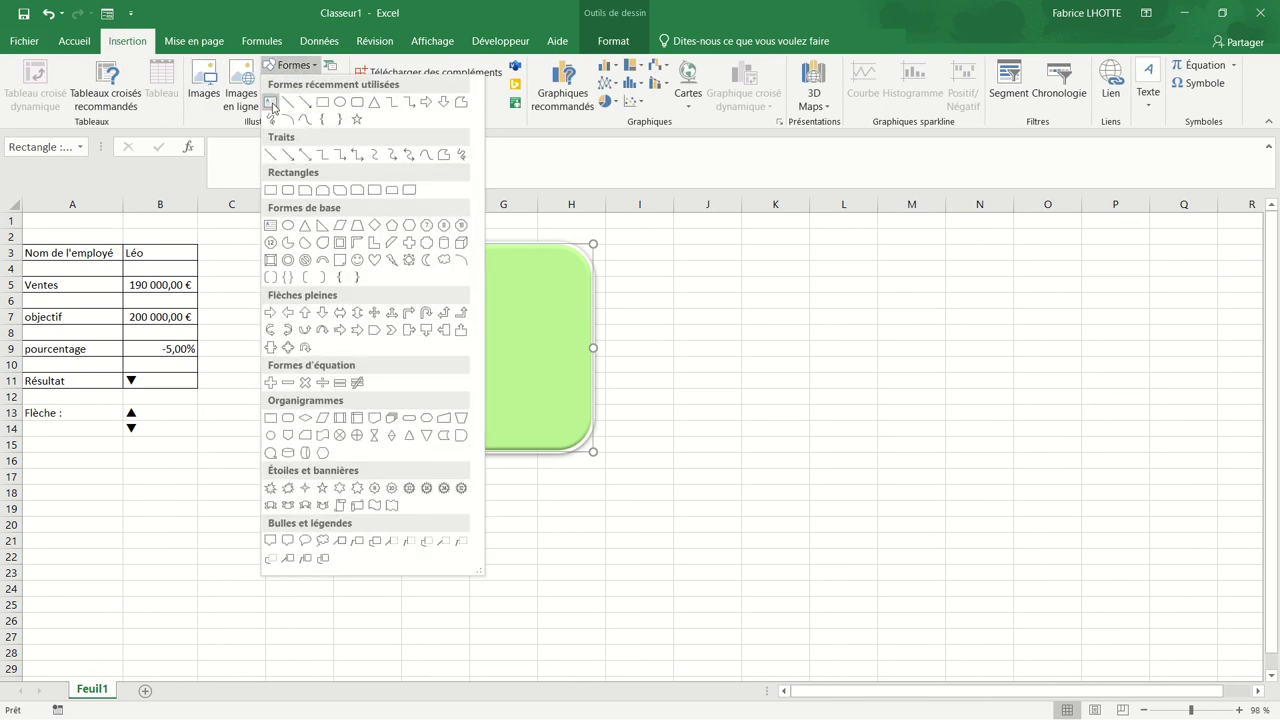
left_click(270, 102)
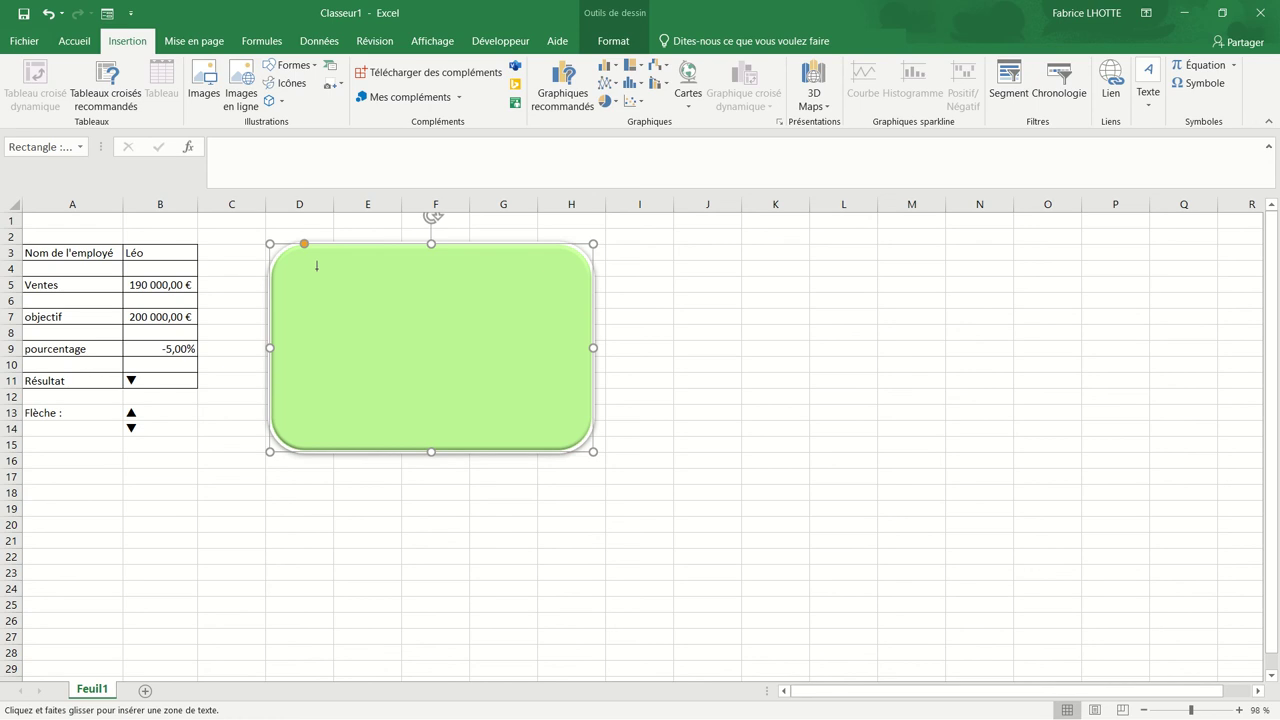
left_click_drag(319, 268, 543, 303)
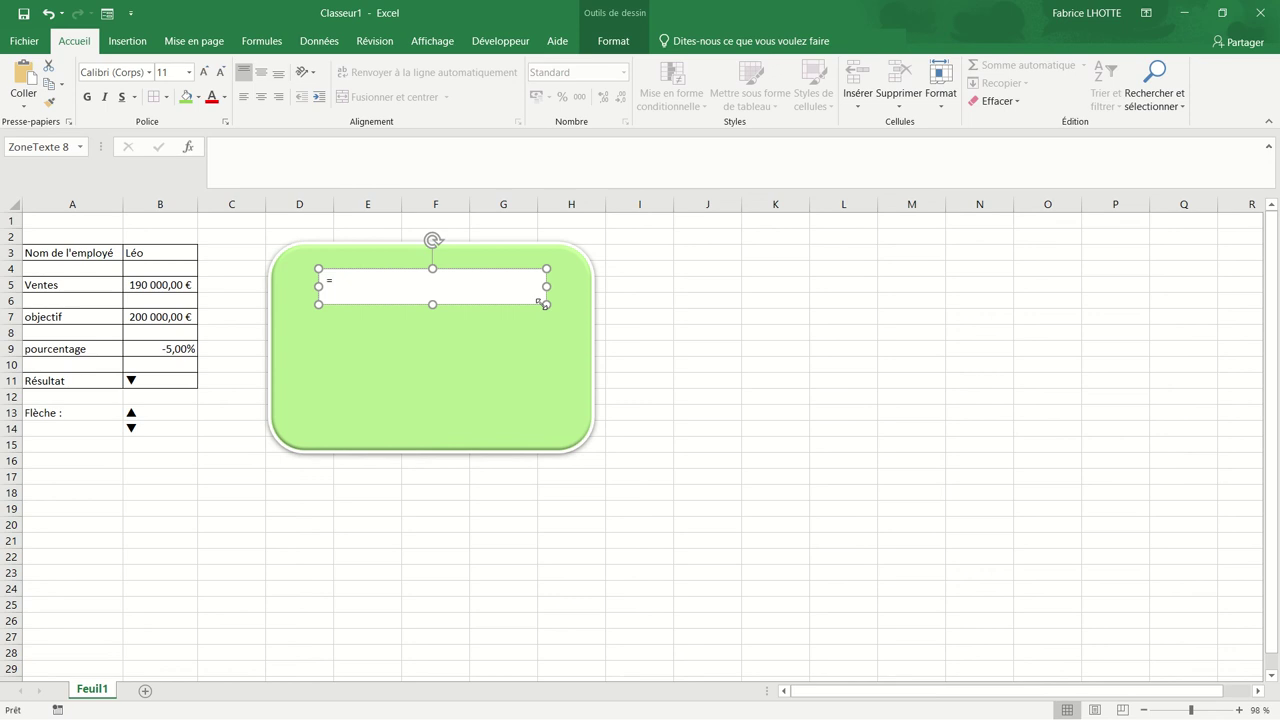
left_click(299, 154)
type("=")
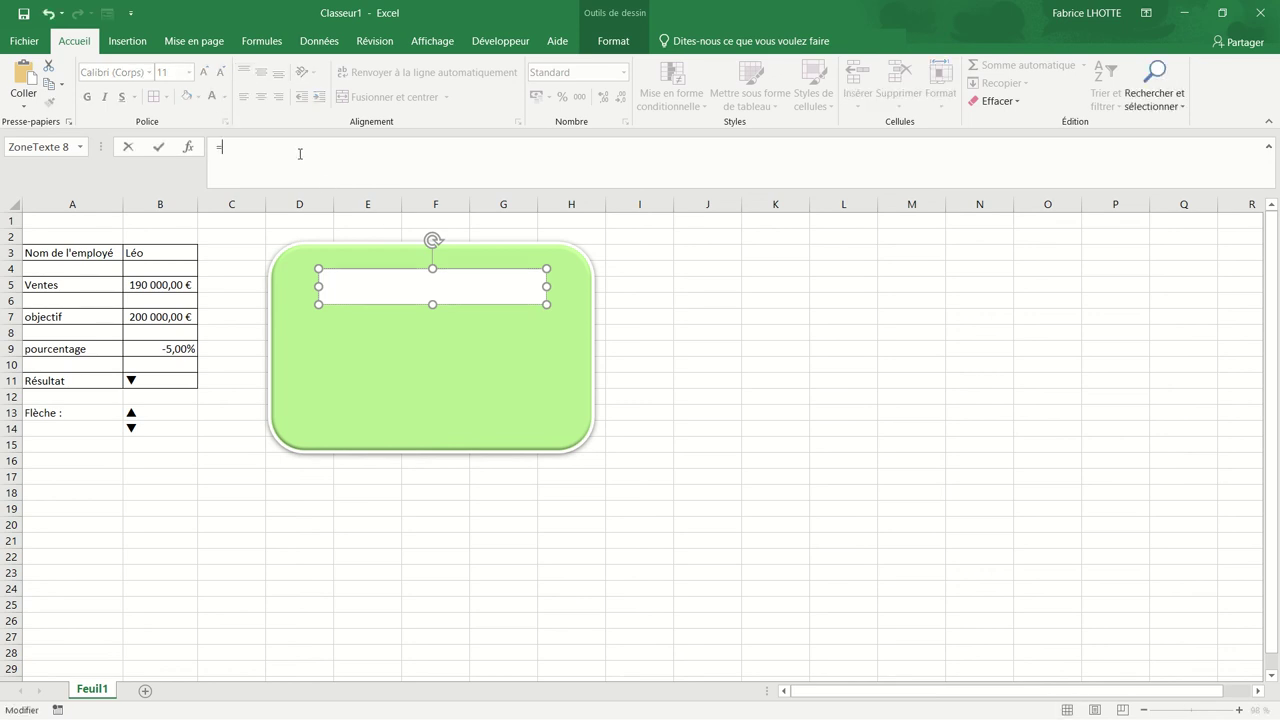
left_click(140, 254)
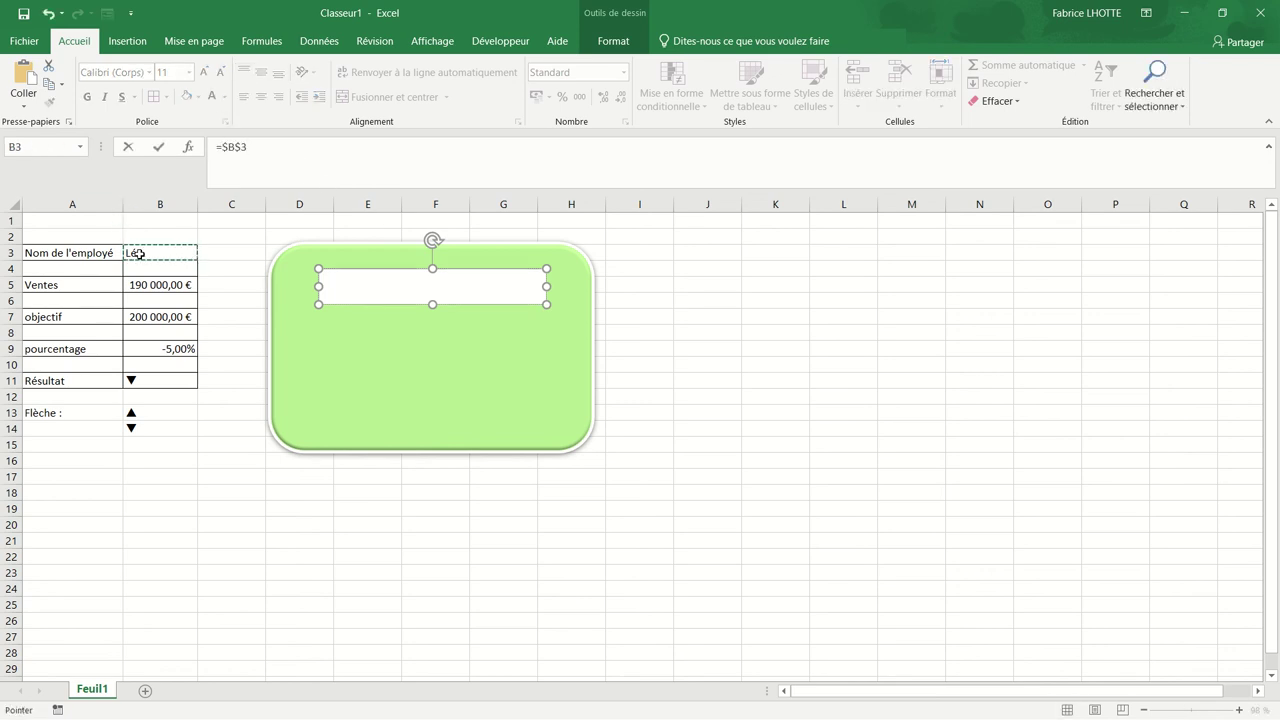
key("Return")
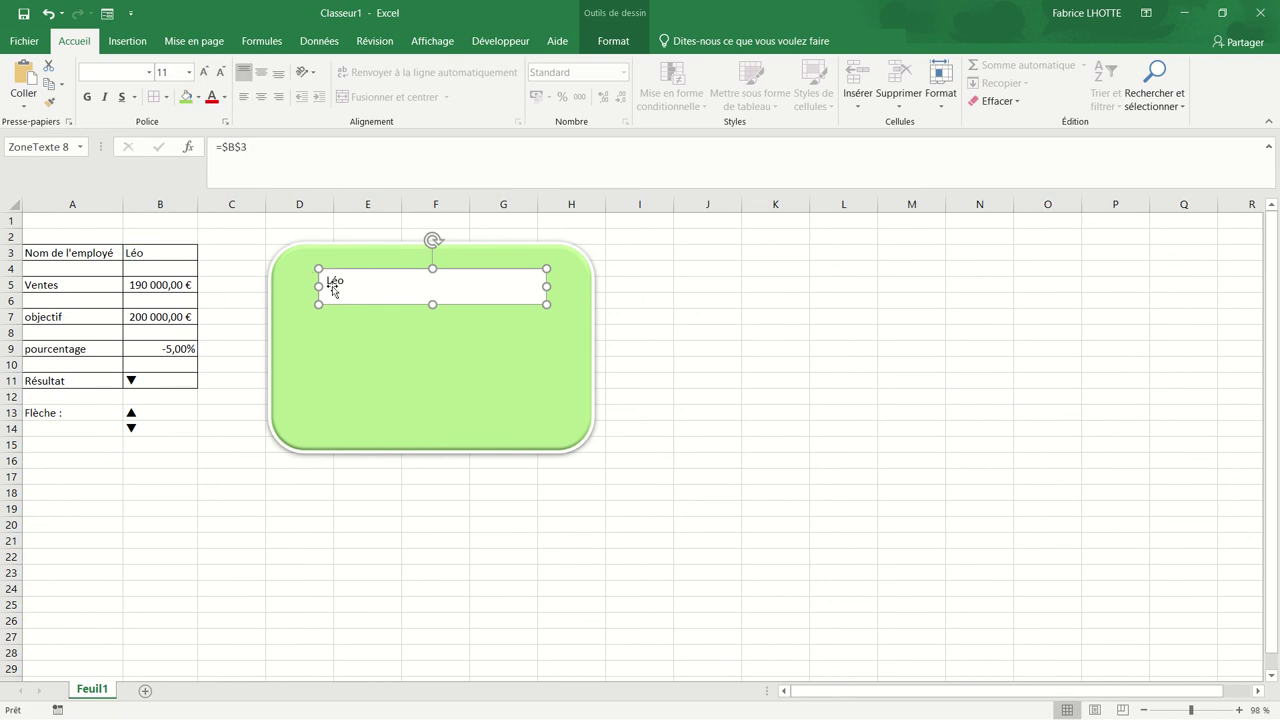
Step: Format the name as 20 pt bold centred text and duplicate the box with Ctrl+D
left_click(203, 78)
left_click(203, 77)
left_click(203, 76)
left_click(203, 76)
left_click(203, 76)
left_click(87, 97)
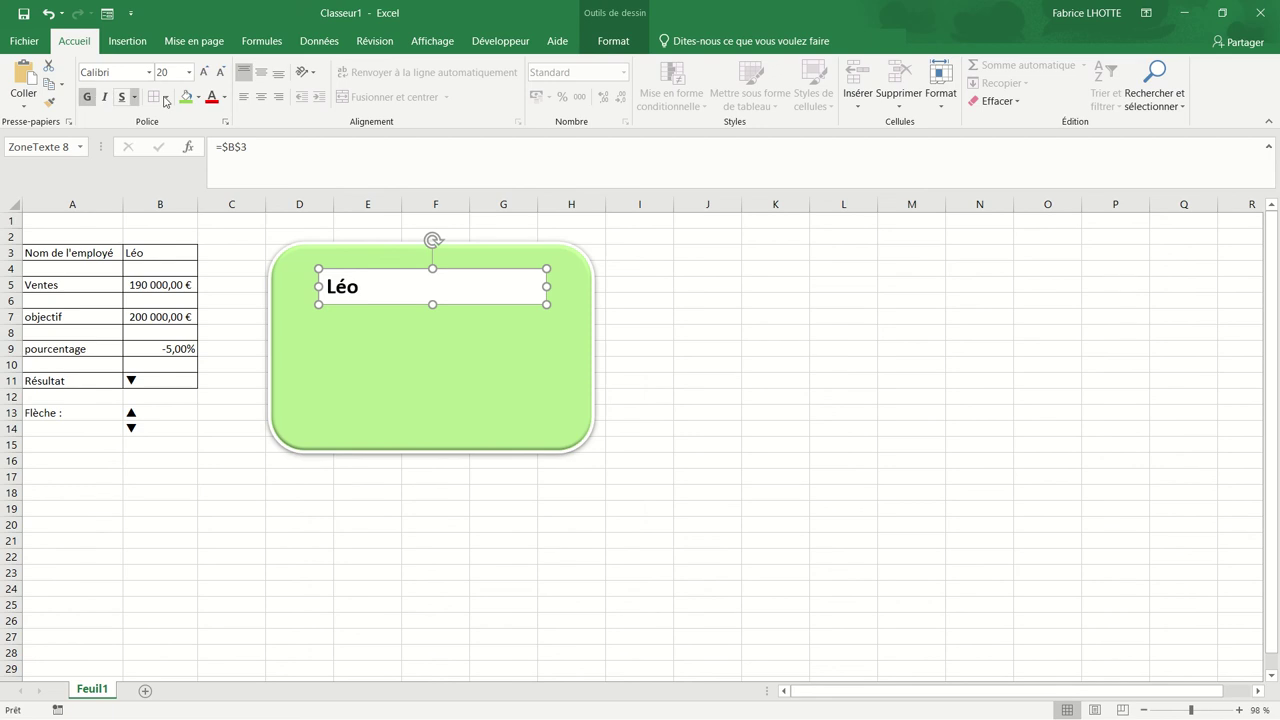
left_click(252, 101)
left_click(260, 97)
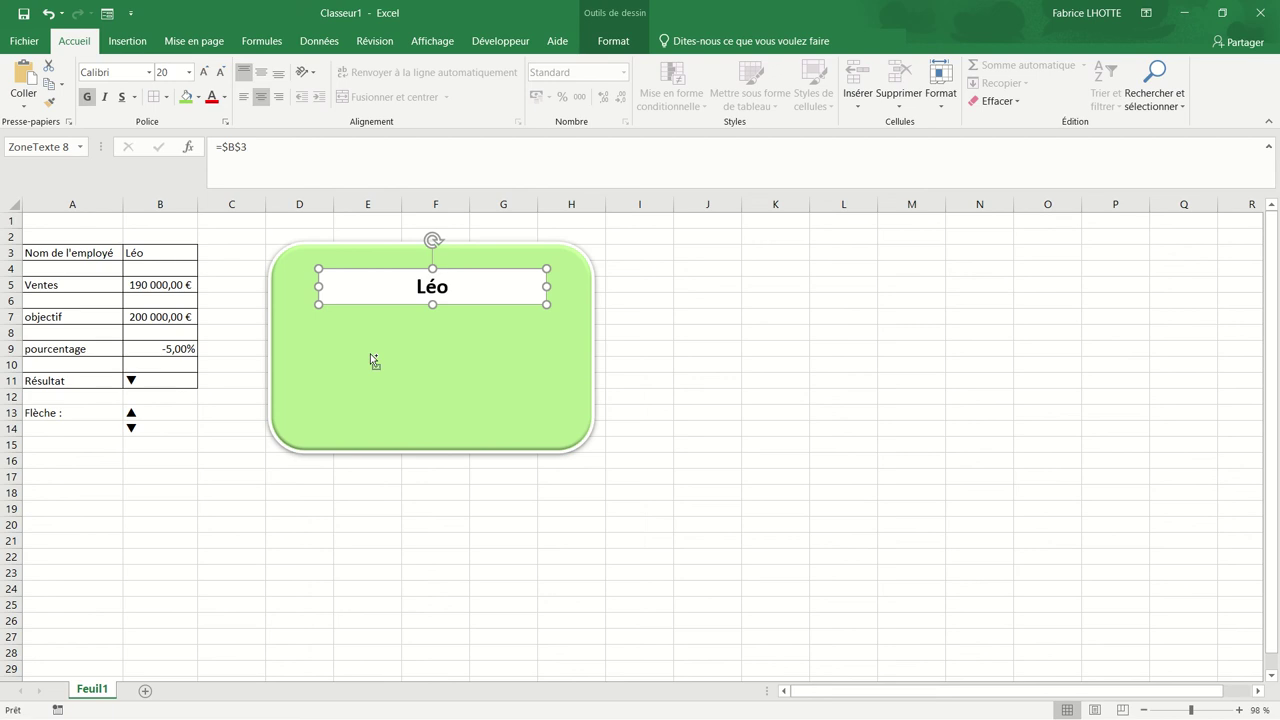
key("ctrl+d")
Step: Move the copy below the name, link it to =$B$5, and apply the name box's bold formatting
left_click_drag(396, 322, 396, 328)
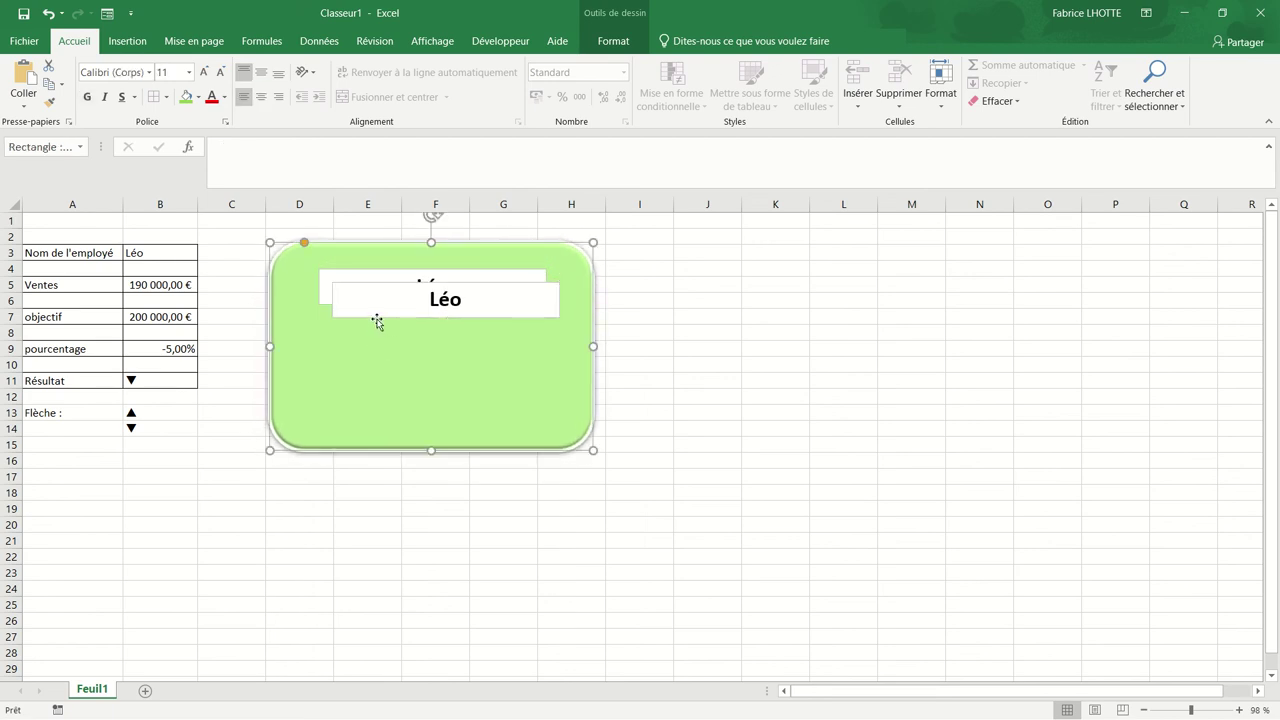
left_click(375, 317)
left_click_drag(375, 318, 361, 346)
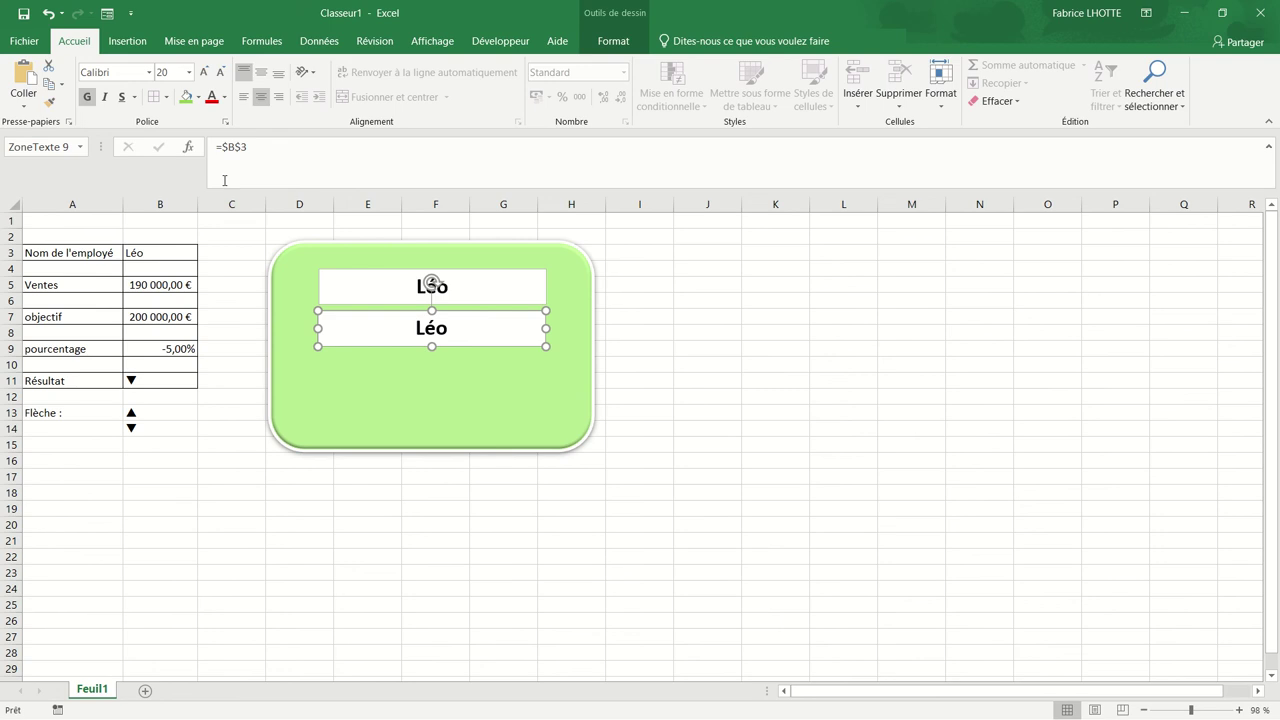
left_click(250, 146)
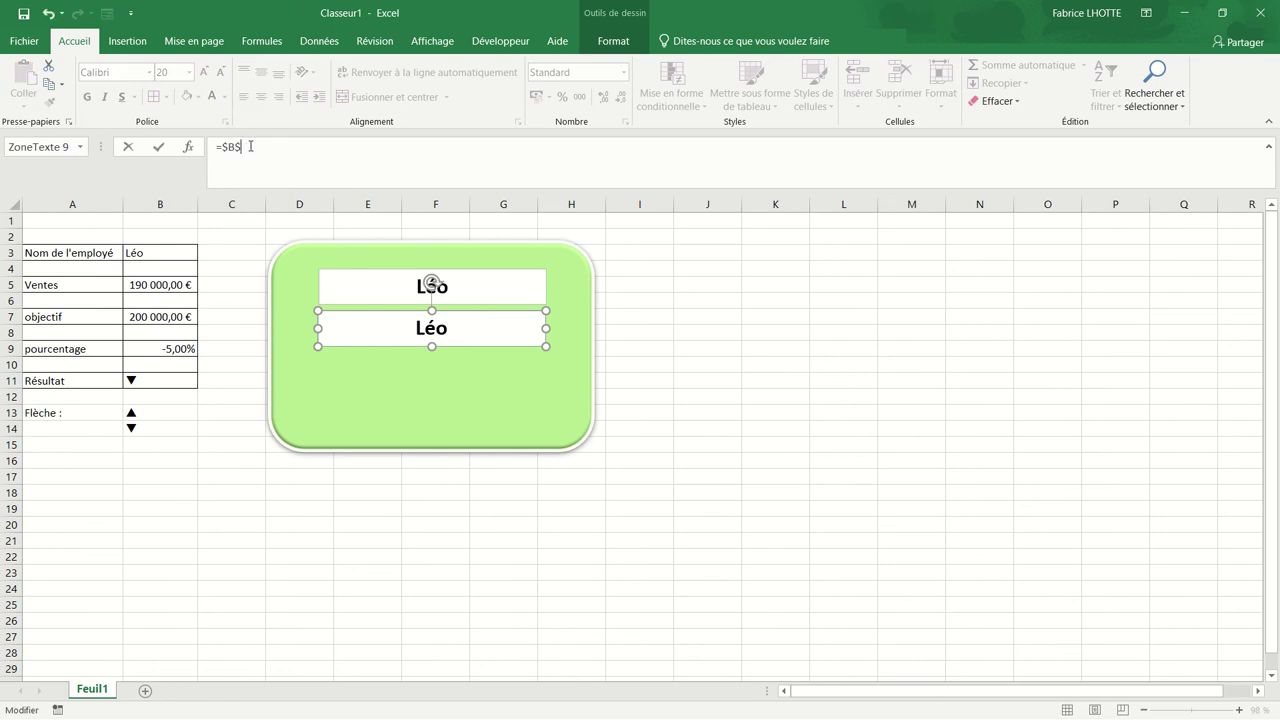
type("5")
key("Return")
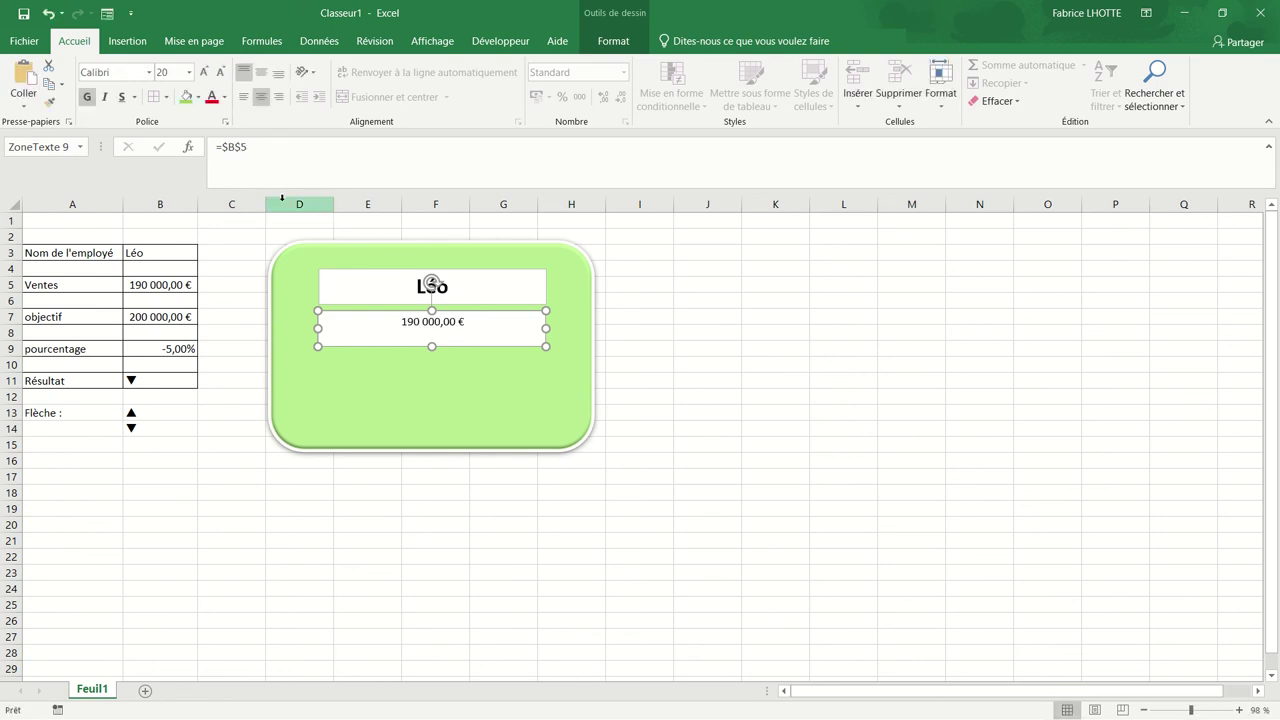
left_click(332, 280)
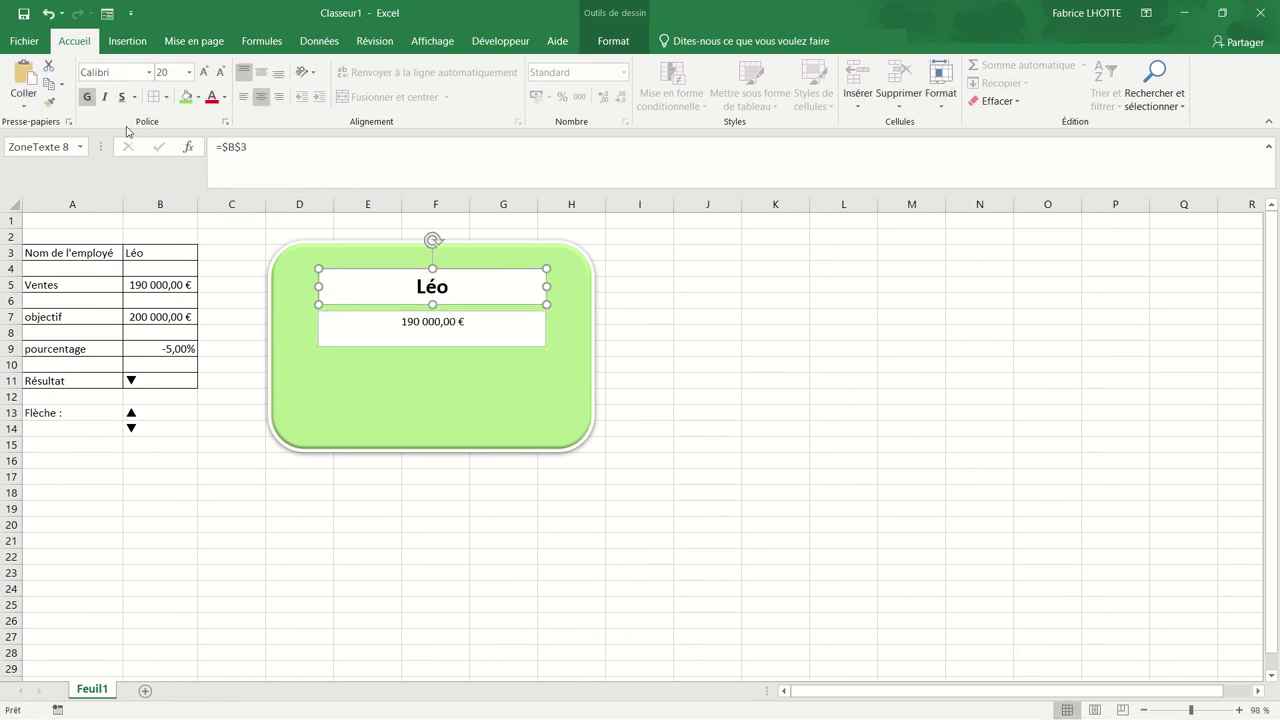
left_click(49, 102)
left_click(355, 335)
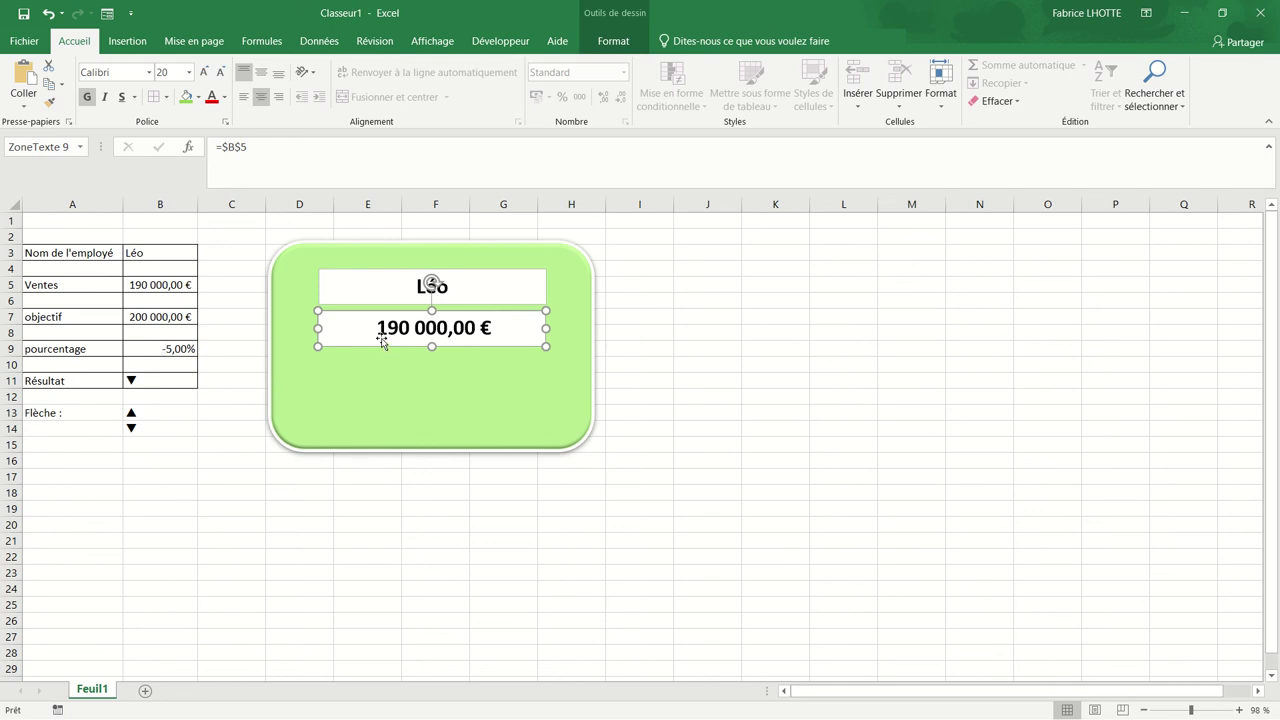
Step: Duplicate the sales box twice and narrow the copies into small lower-left and lower-right boxes
key("ctrl+d")
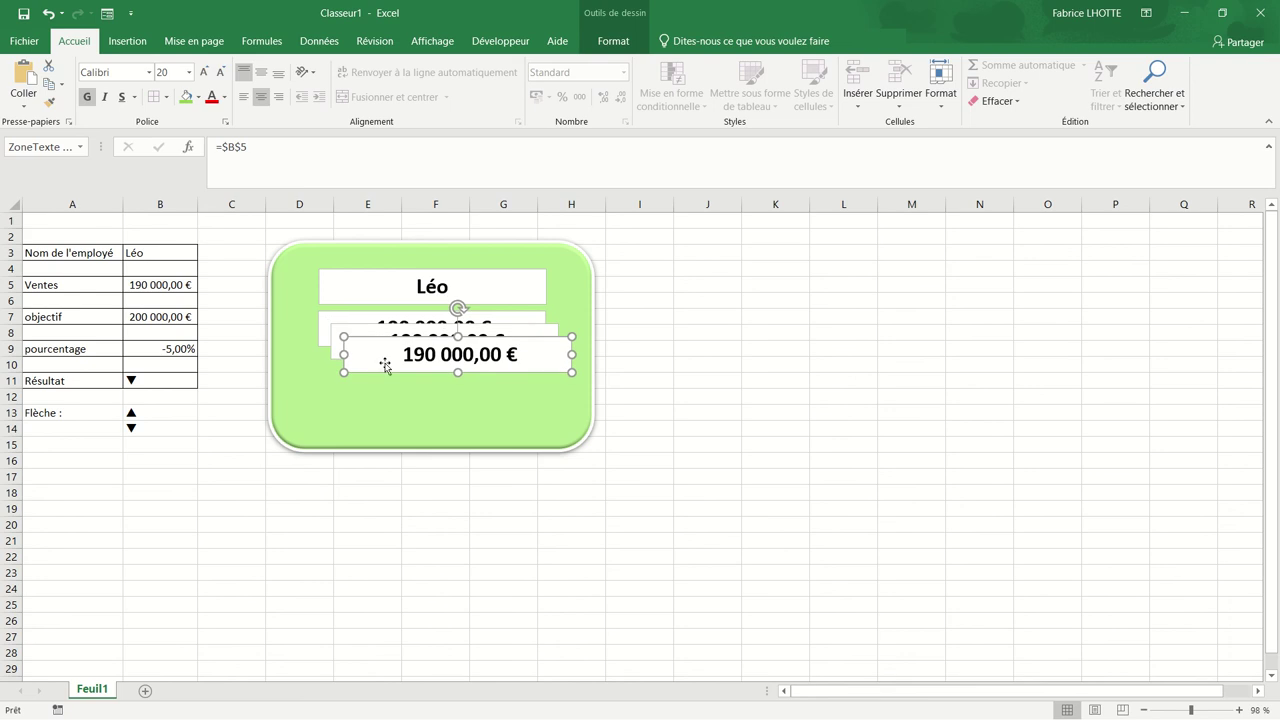
key("ctrl+d")
left_click_drag(373, 383, 352, 399)
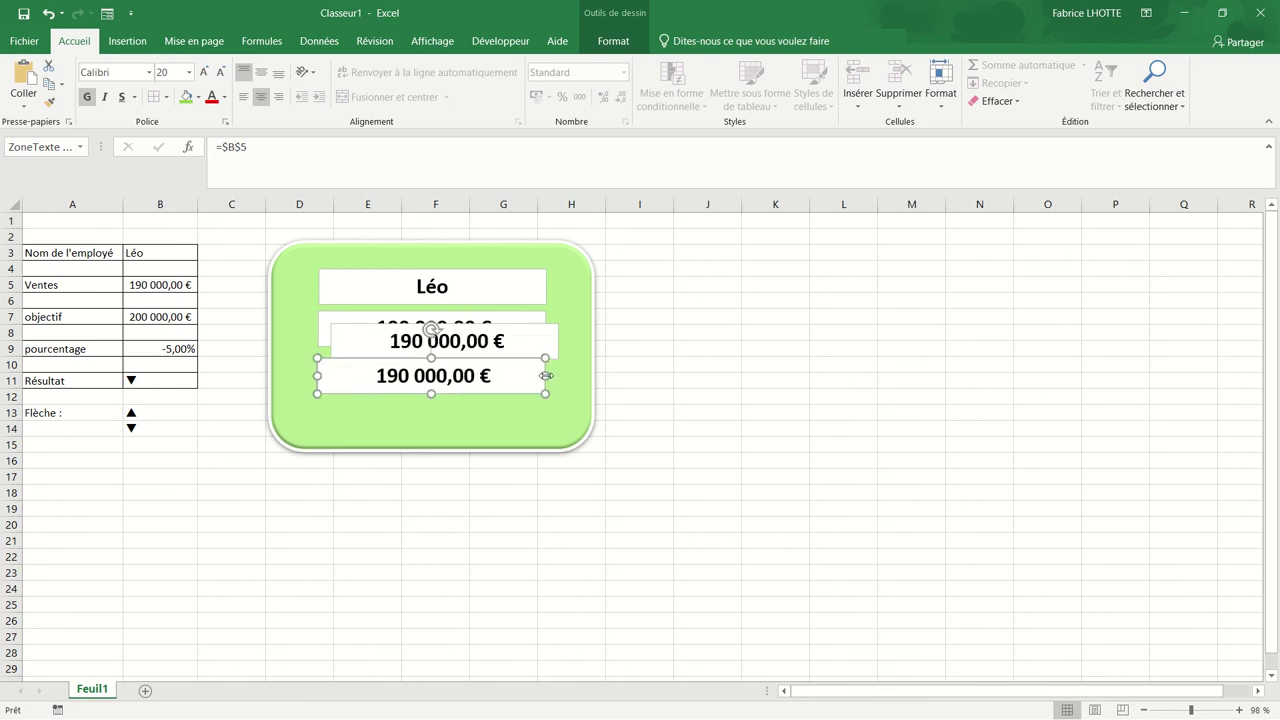
left_click_drag(545, 376, 391, 375)
left_click(423, 352)
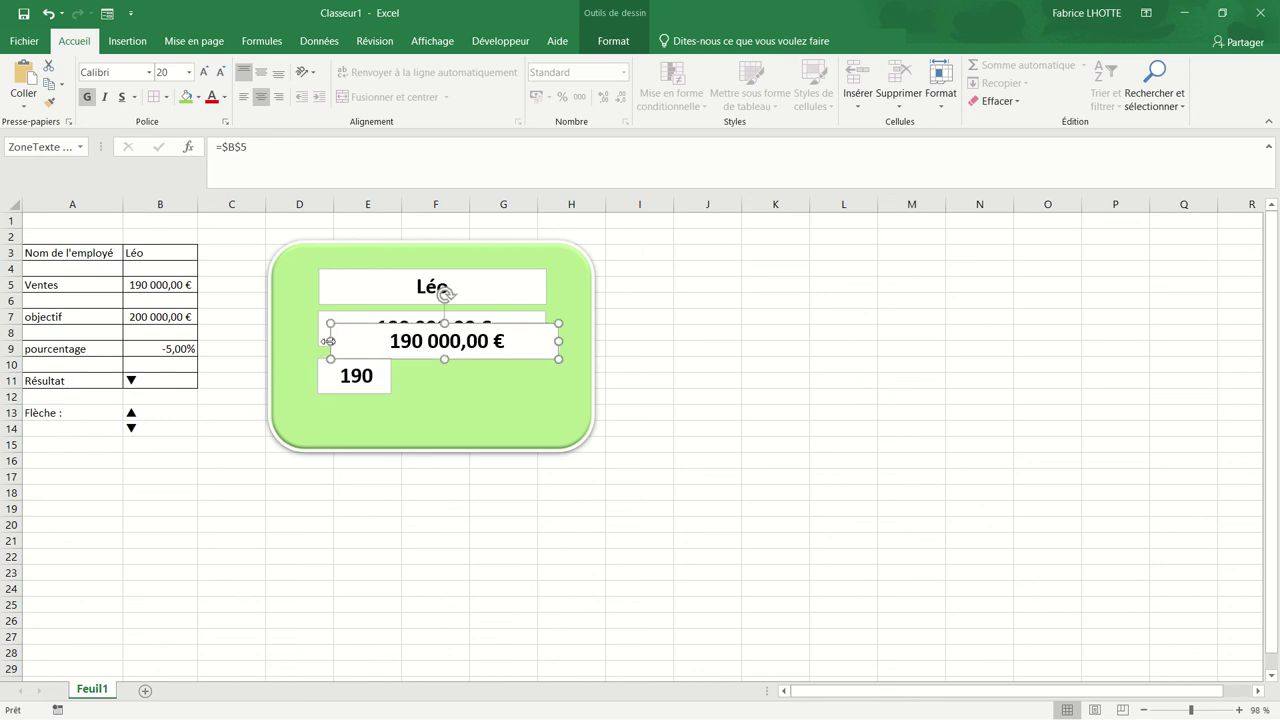
mouse_move(330, 341)
left_mouse_down()
mouse_move(478, 341)
mouse_move(480, 375)
left_mouse_up()
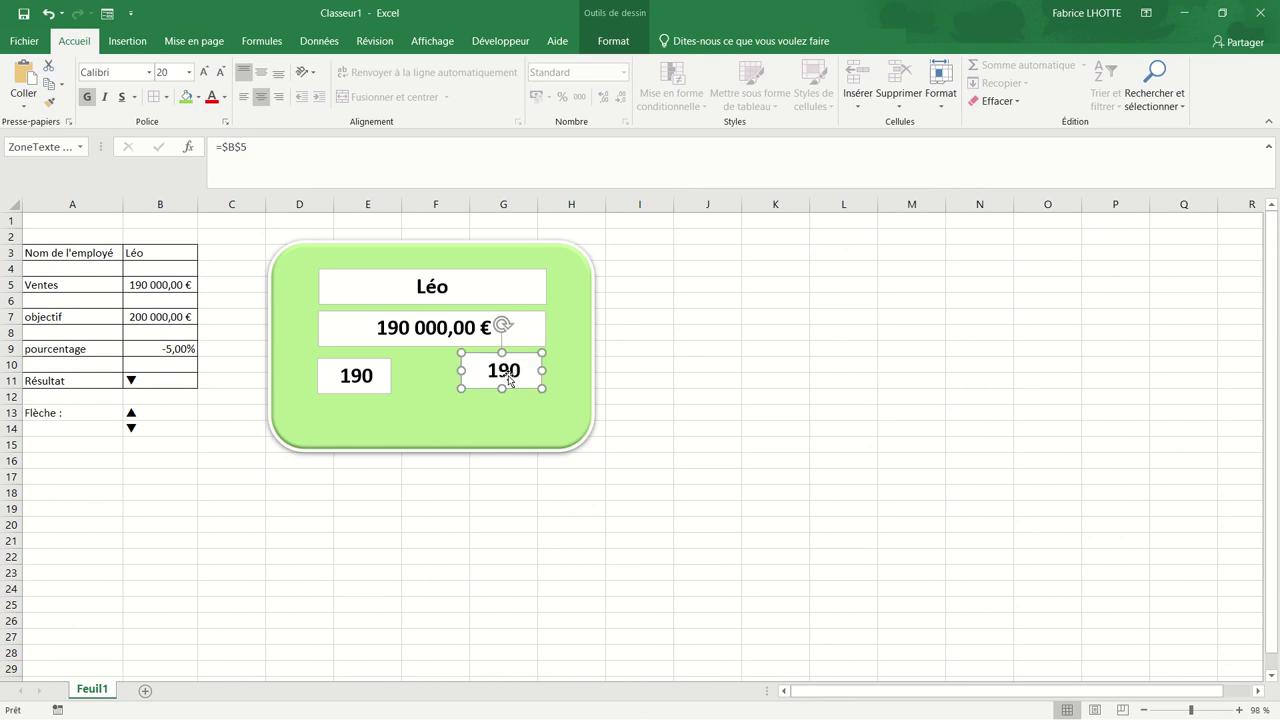
Step: Link the lower-right box to the percentage in B9 and give it the sales box's formatting
left_click(282, 152)
type("9")
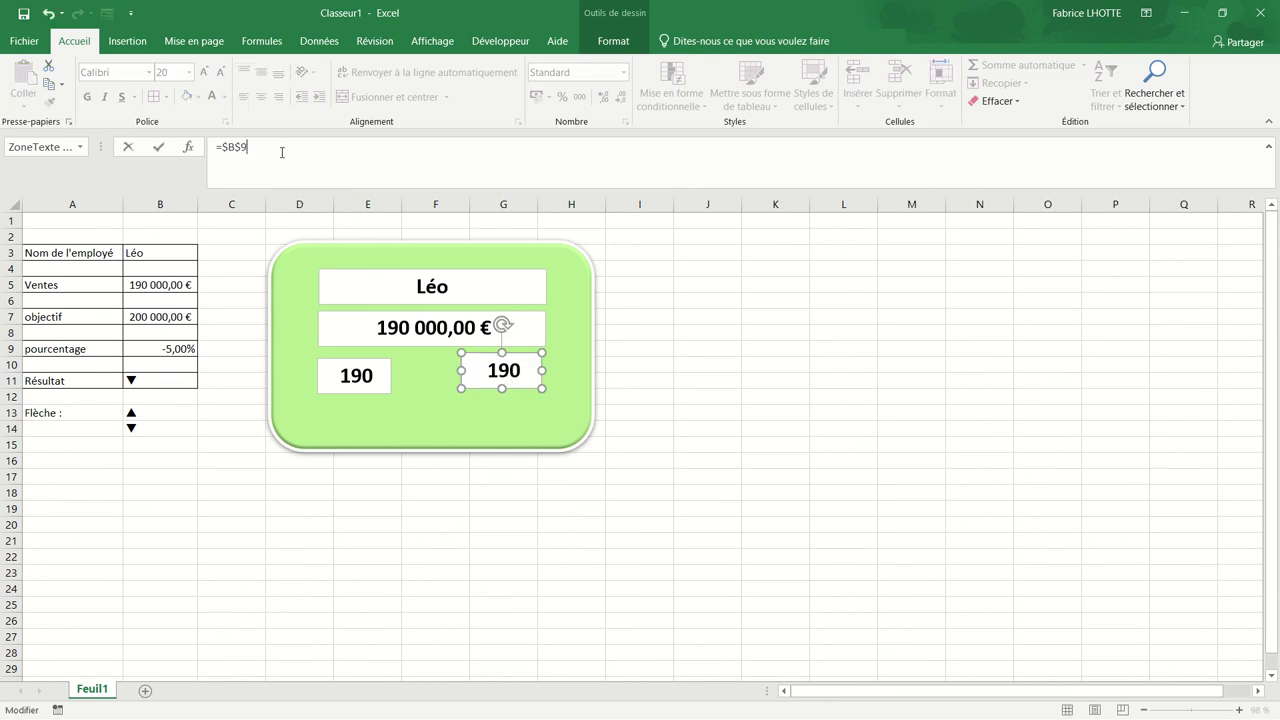
key("Return")
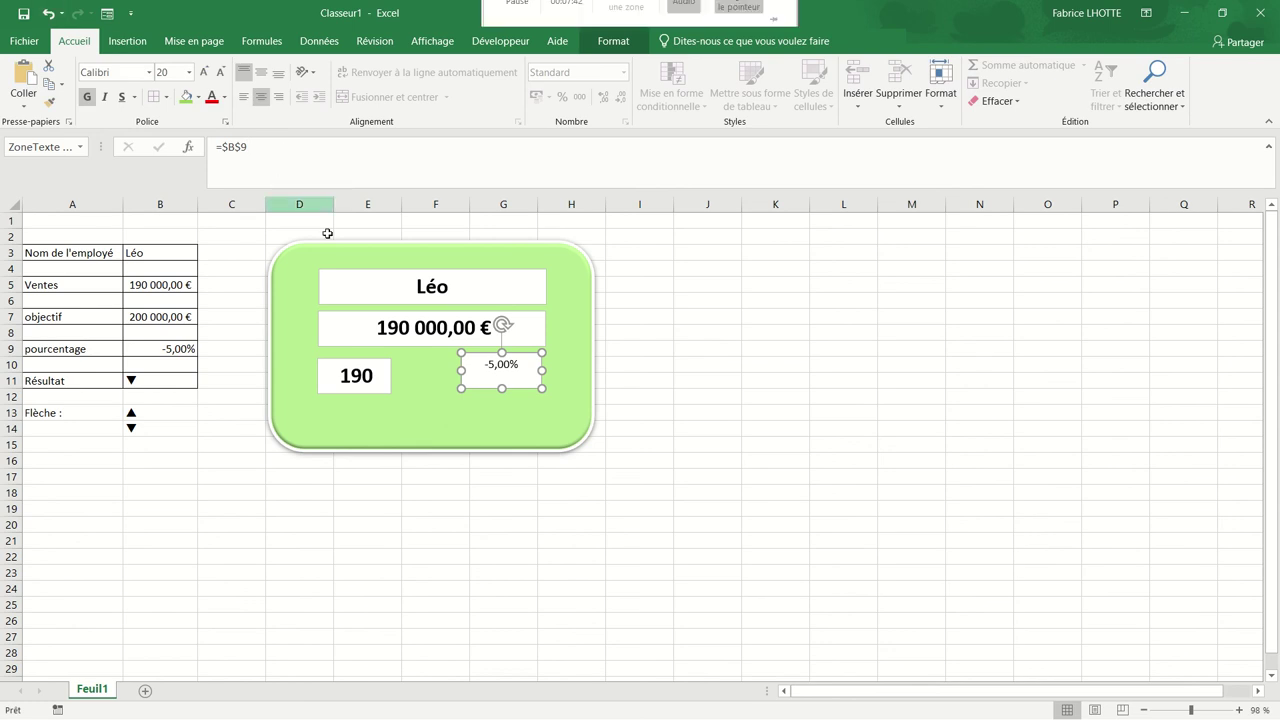
left_click(378, 319)
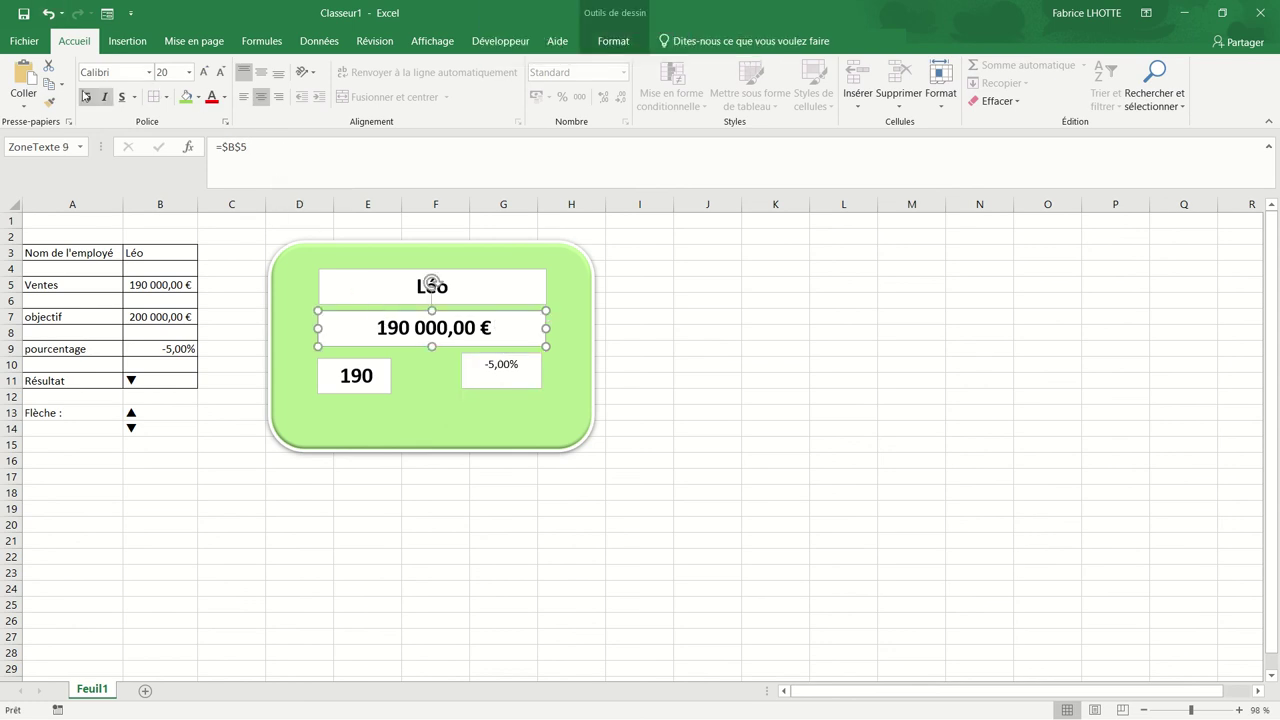
left_click(50, 102)
left_click(465, 385)
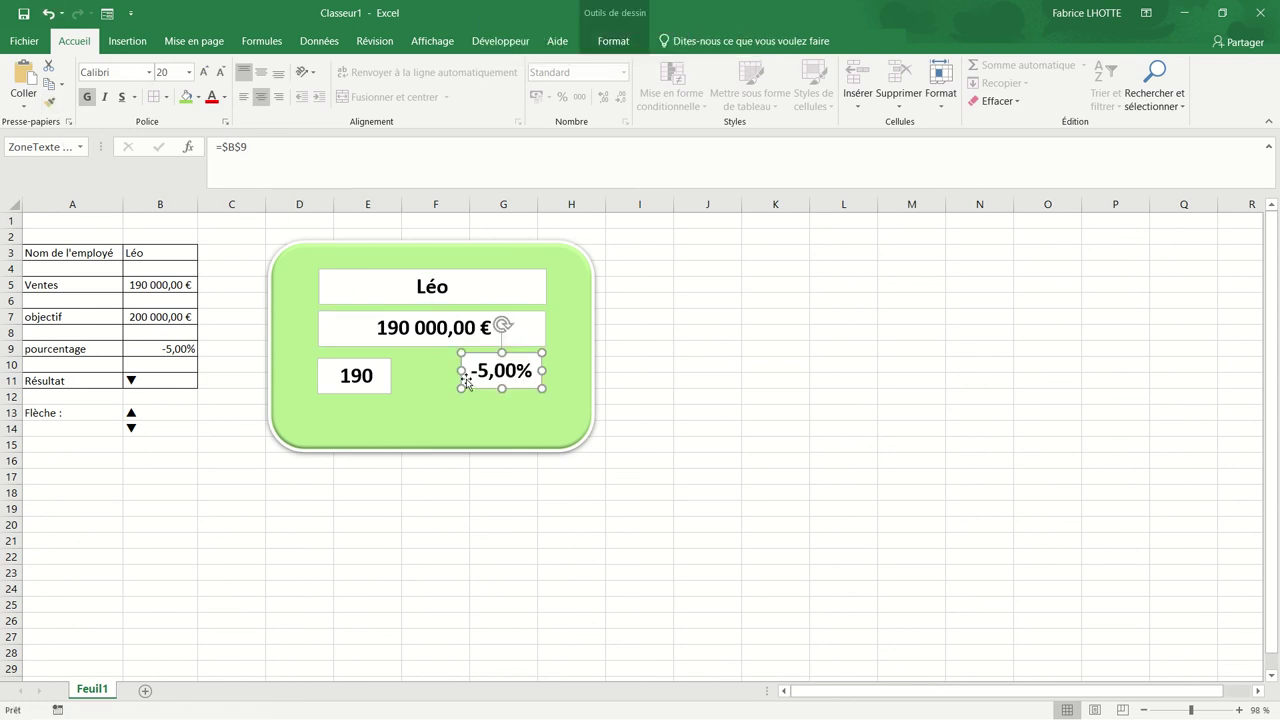
Step: Link the lower-left box to the arrow in B11 and enlarge its font to 24
left_click(354, 380)
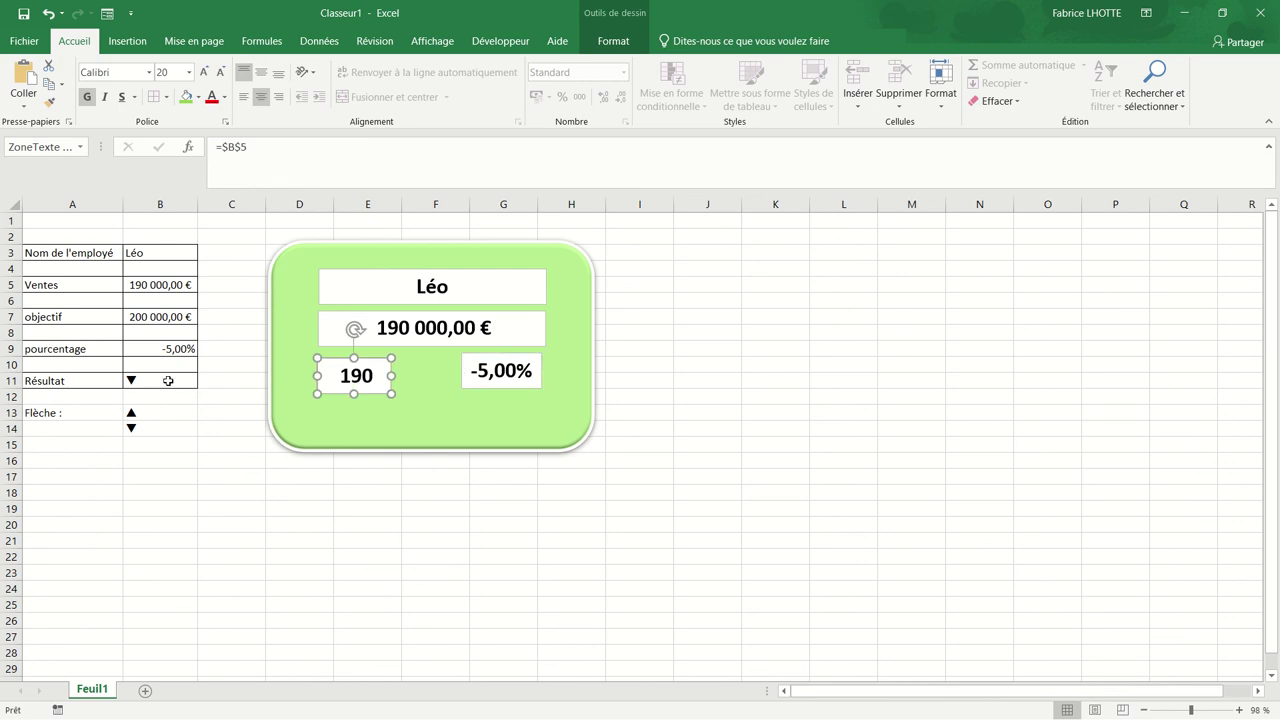
left_click(258, 148)
type("11")
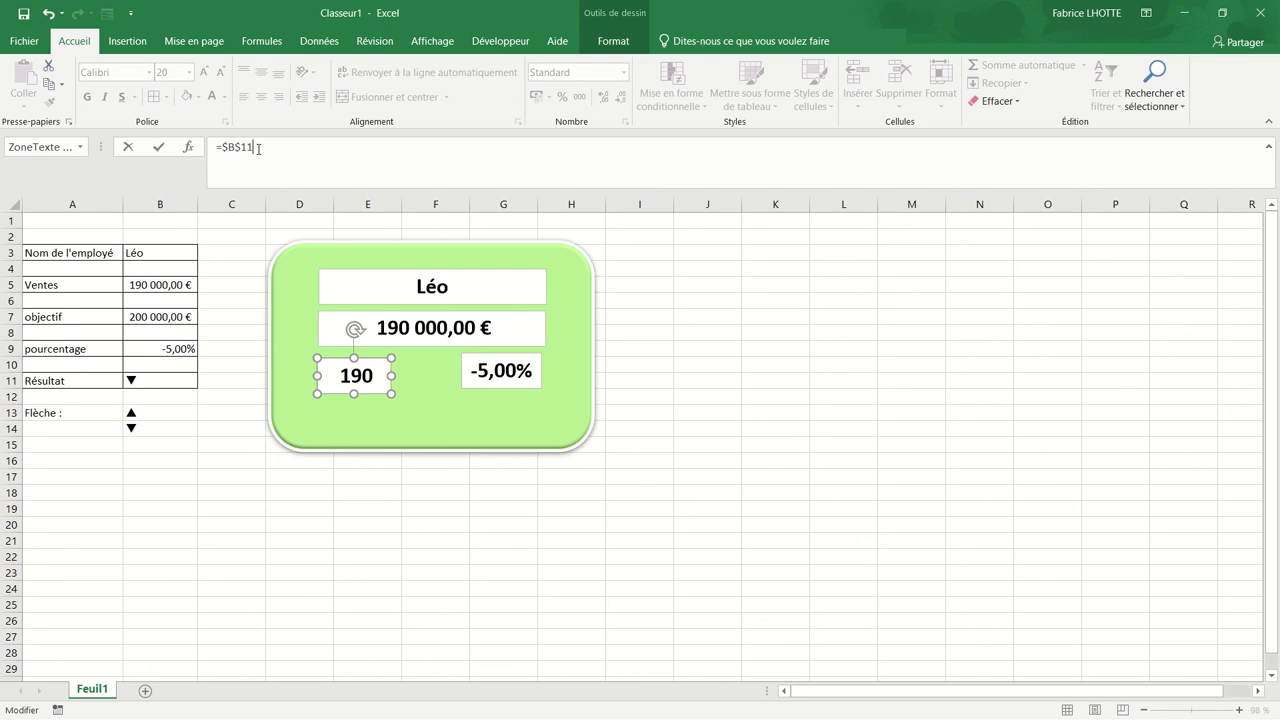
key("Return")
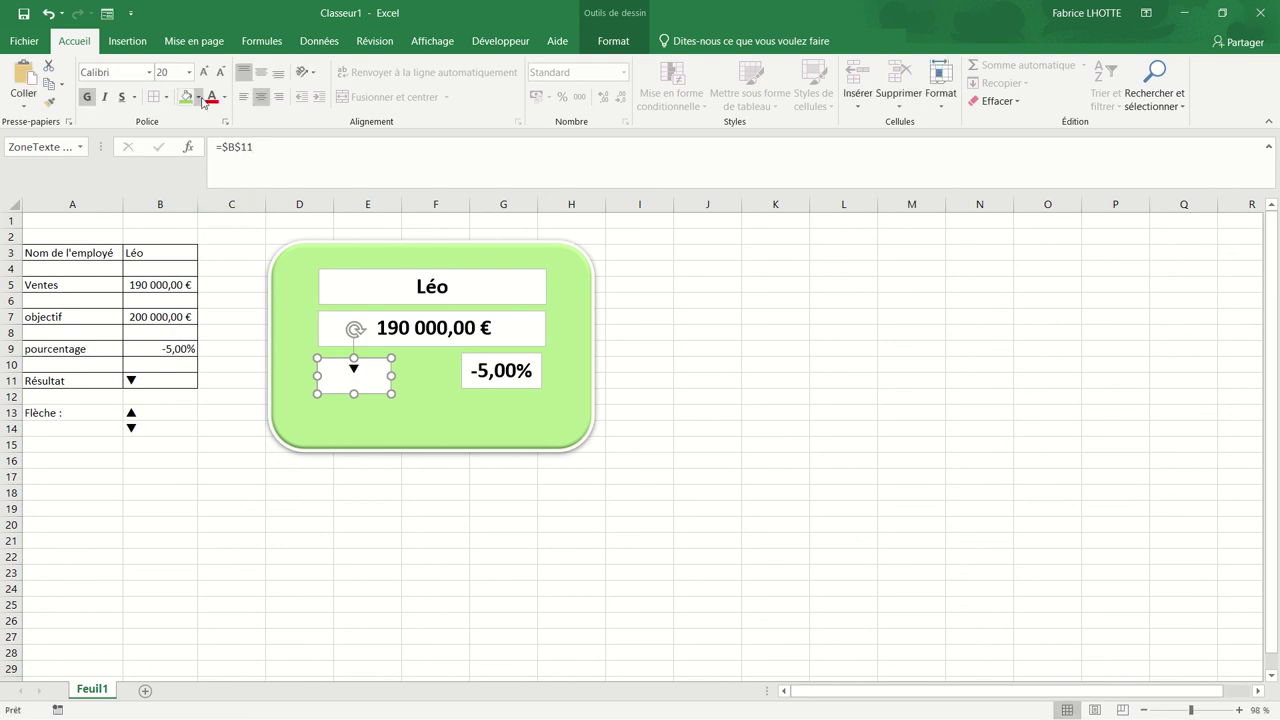
left_click(204, 75)
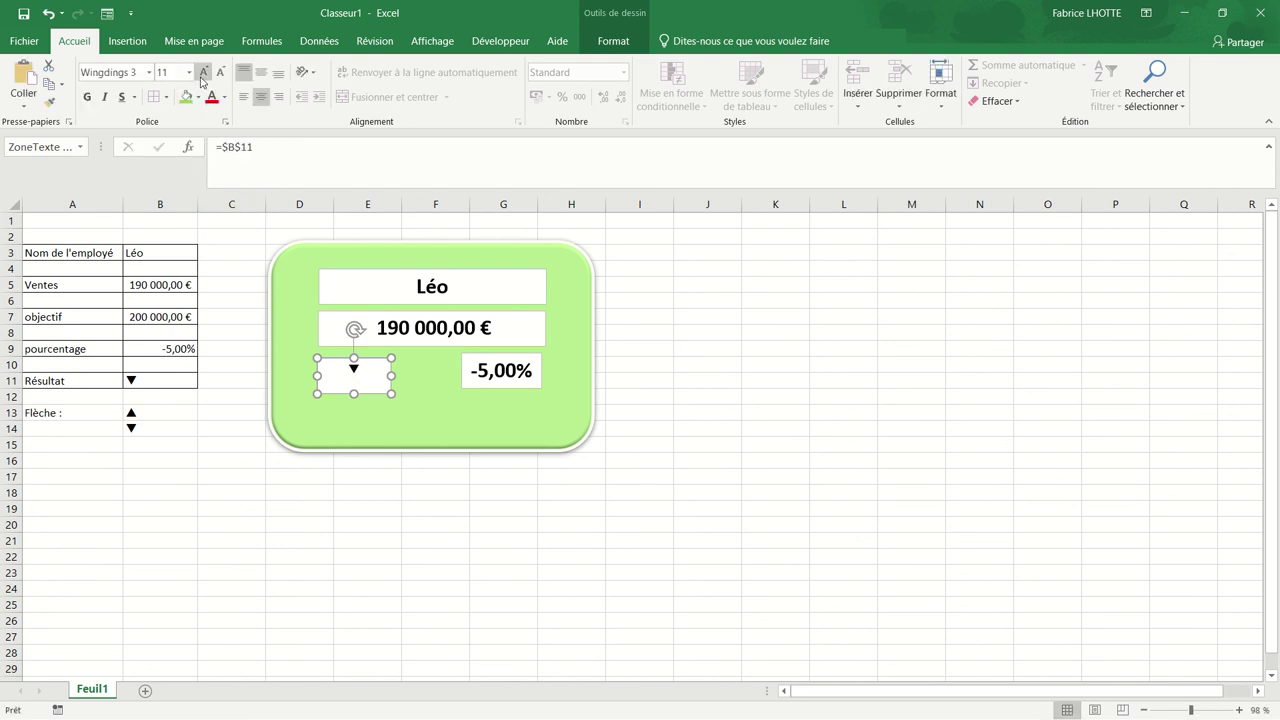
left_click(204, 75)
left_click(204, 75)
left_click(204, 75)
left_click(204, 75)
left_click(204, 75)
Step: Set the name, sales, arrow and percentage boxes to Aucun remplissage and Aucun trait
left_click(351, 293)
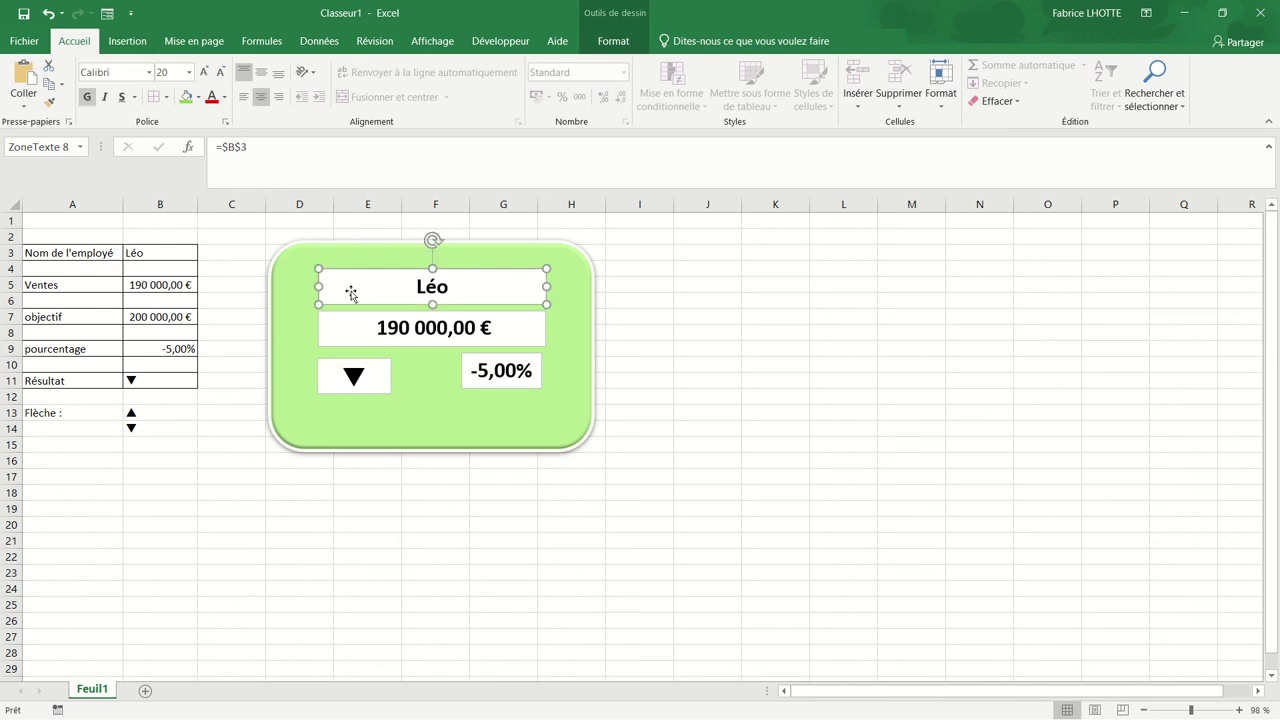
left_click(380, 339, "ctrl")
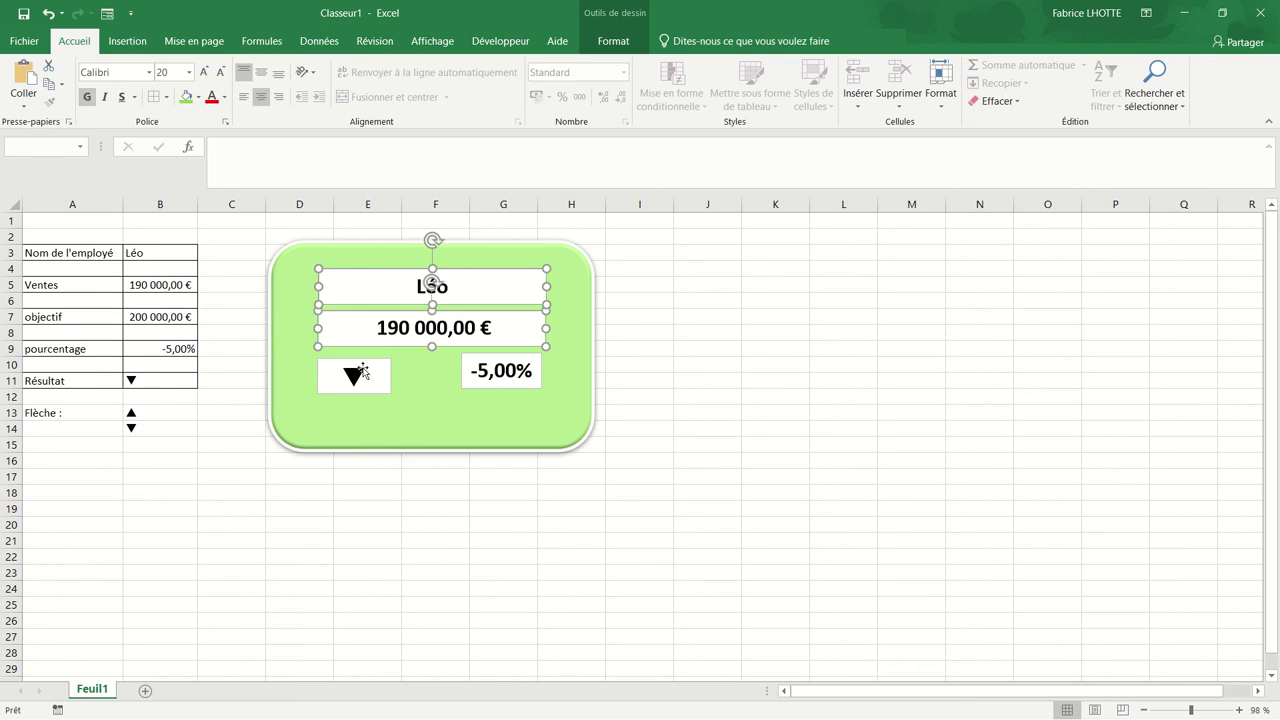
left_click(356, 372, "ctrl")
left_click(471, 371, "ctrl")
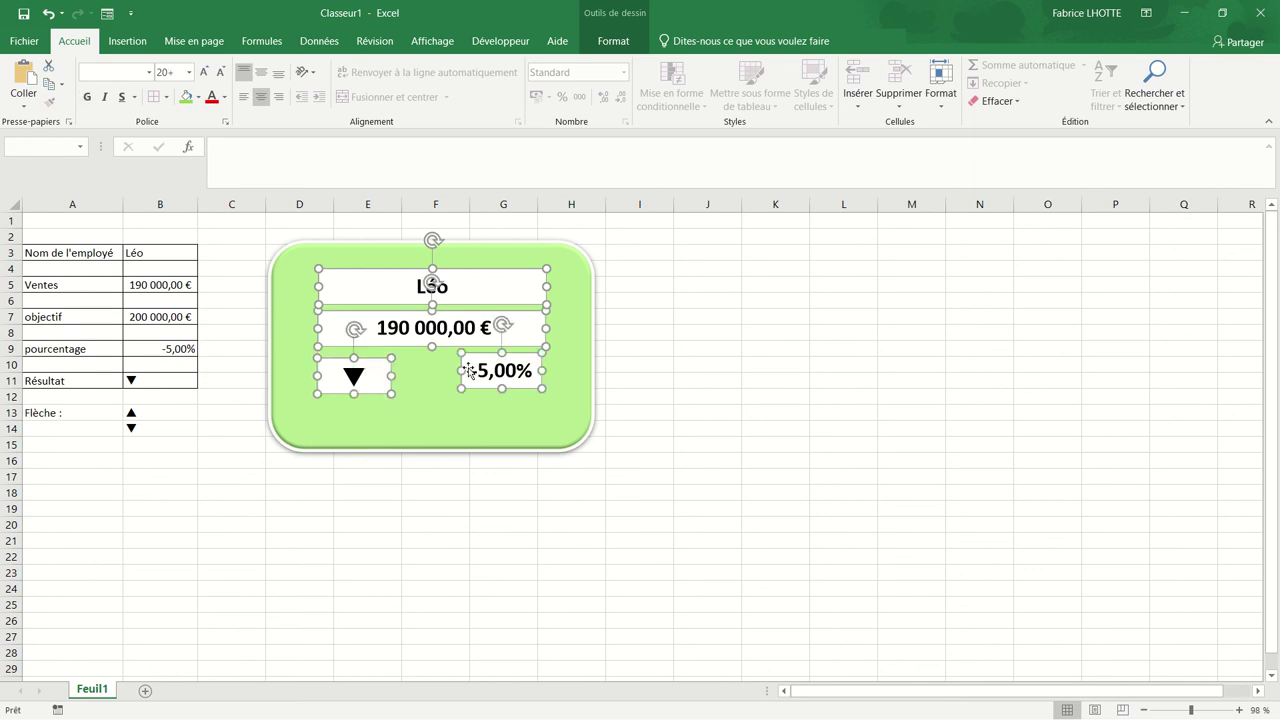
right_click(469, 371)
left_click(576, 609)
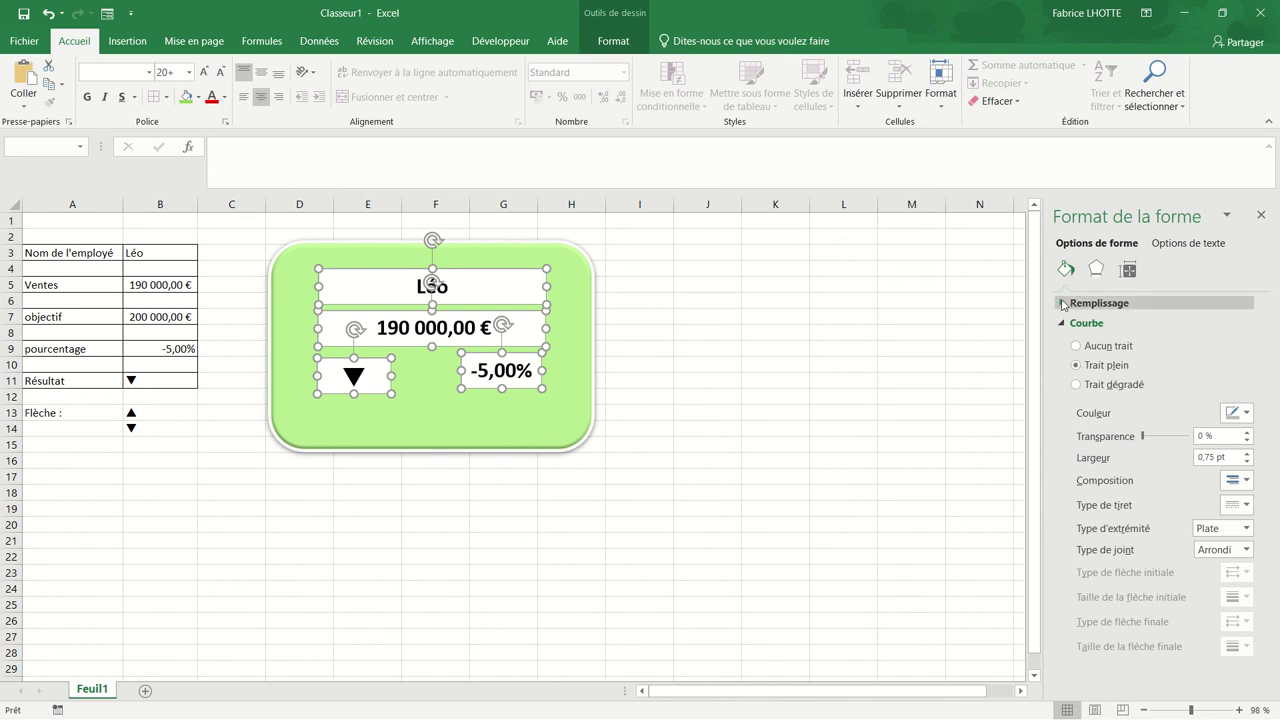
left_click(1080, 302)
left_click(1078, 327)
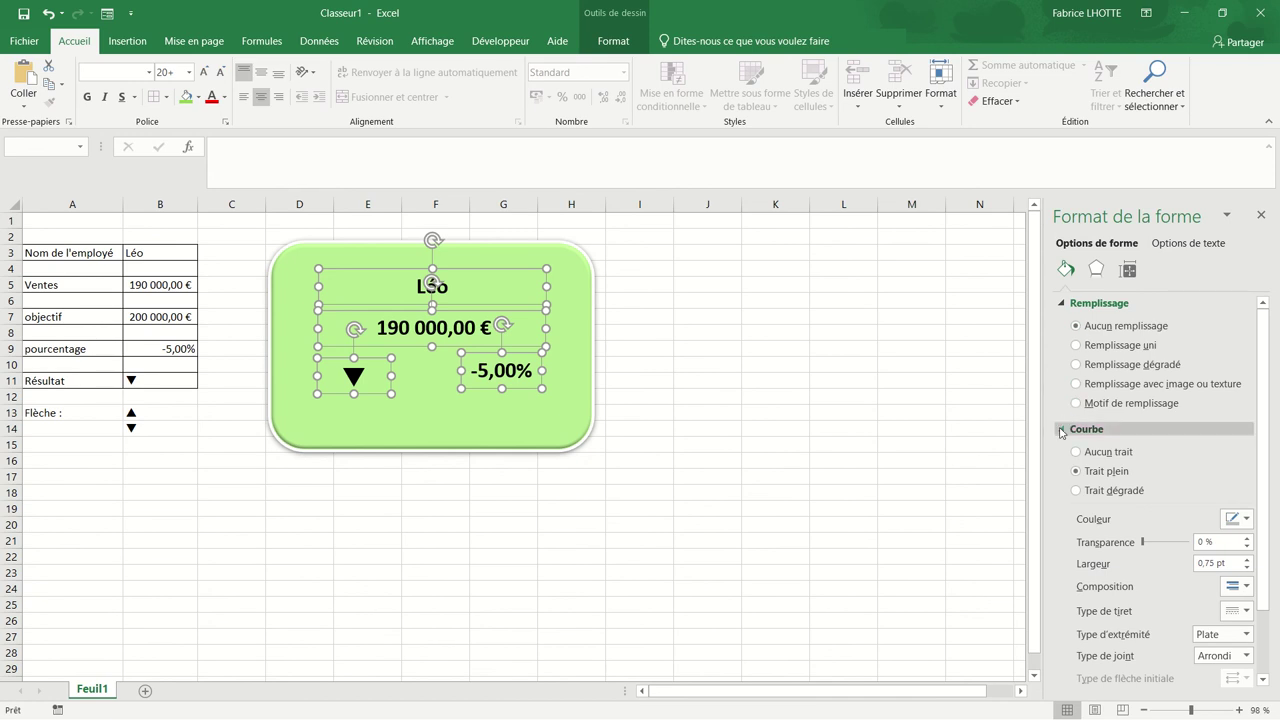
left_click(1077, 455)
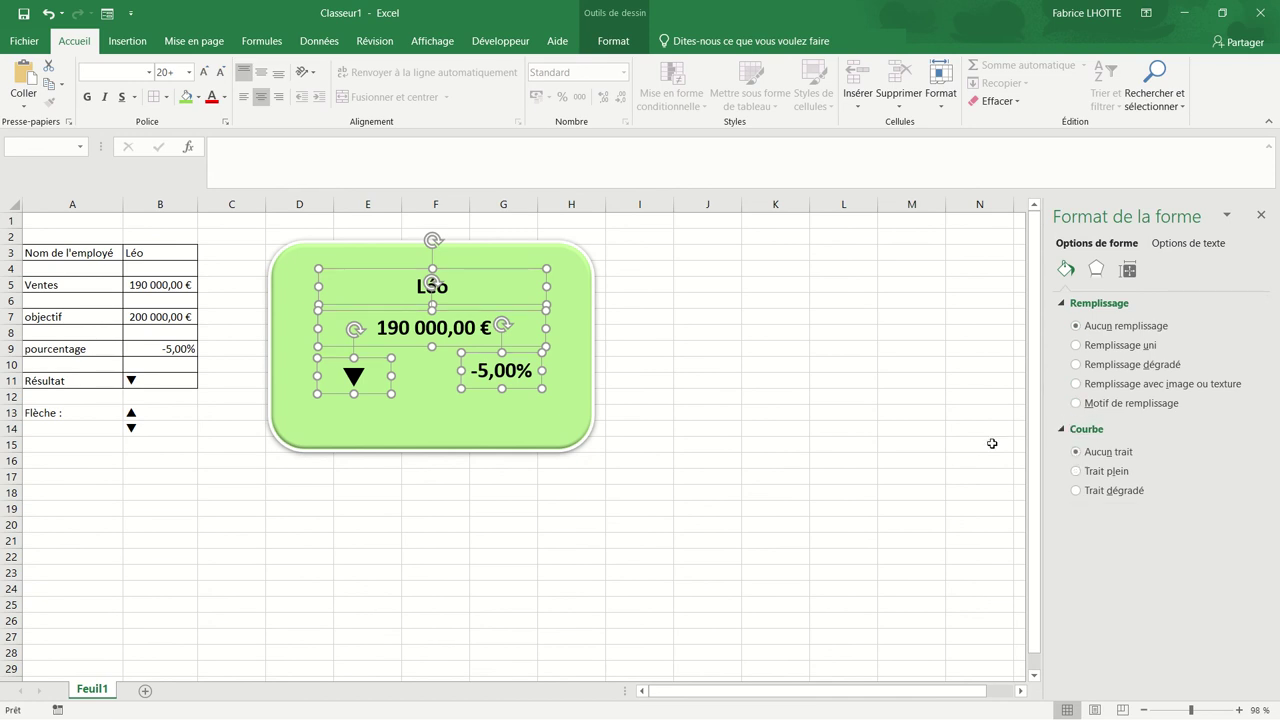
Step: Shorten the green rounded rectangle by trimming its bottom and top edges
left_click(487, 448)
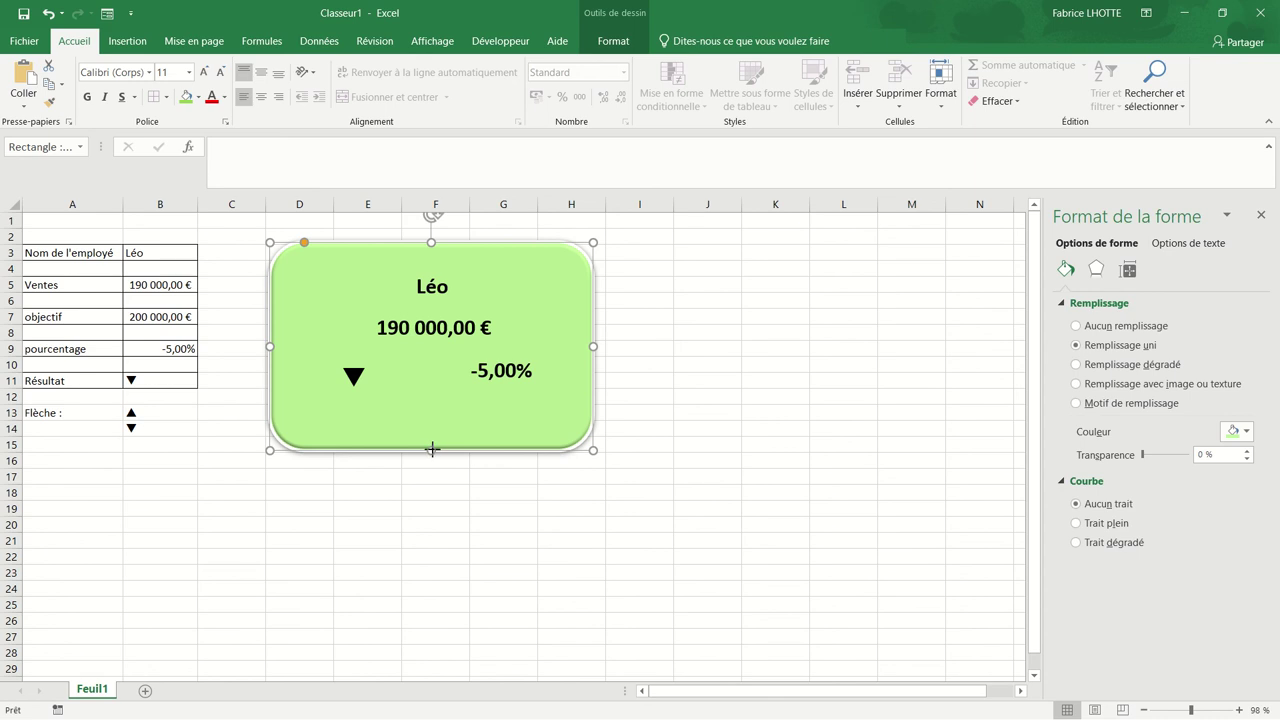
left_click_drag(431, 449, 431, 423)
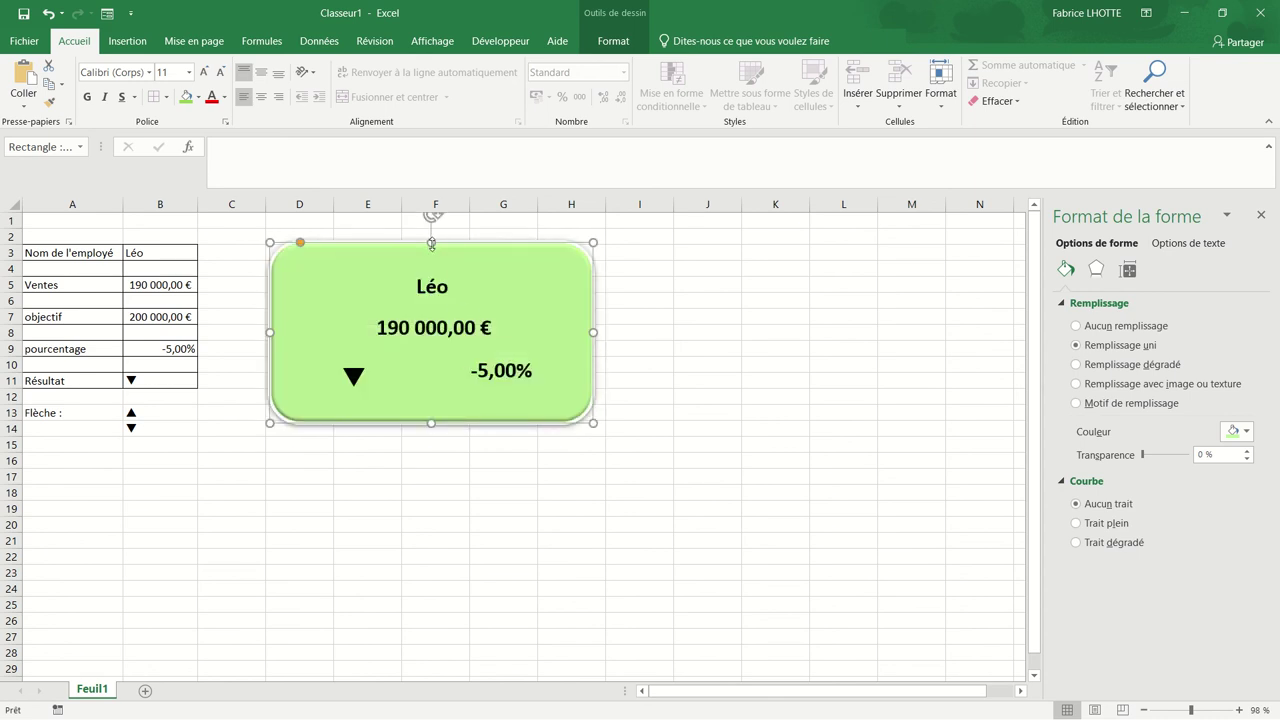
left_click_drag(431, 242, 431, 253)
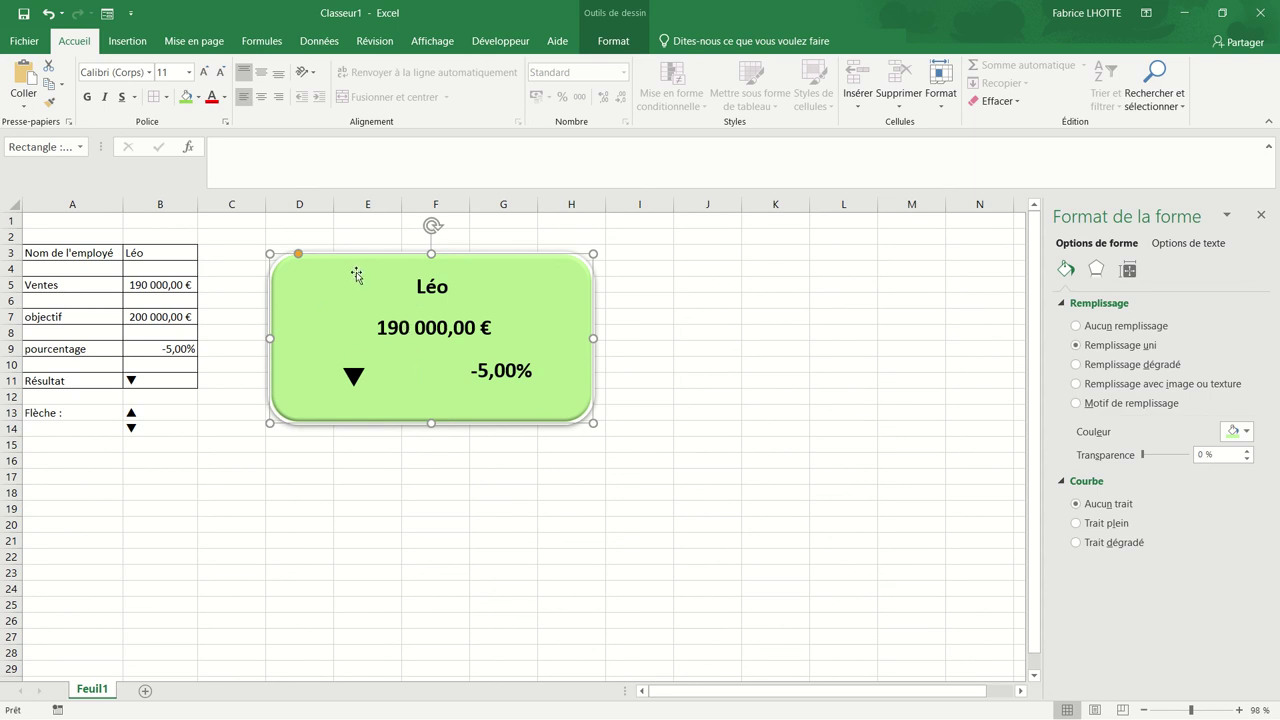
Step: Group the rectangle with the name, sales, arrow and -5,00% boxes into Groupe 12 and nudge it right
left_click(518, 379)
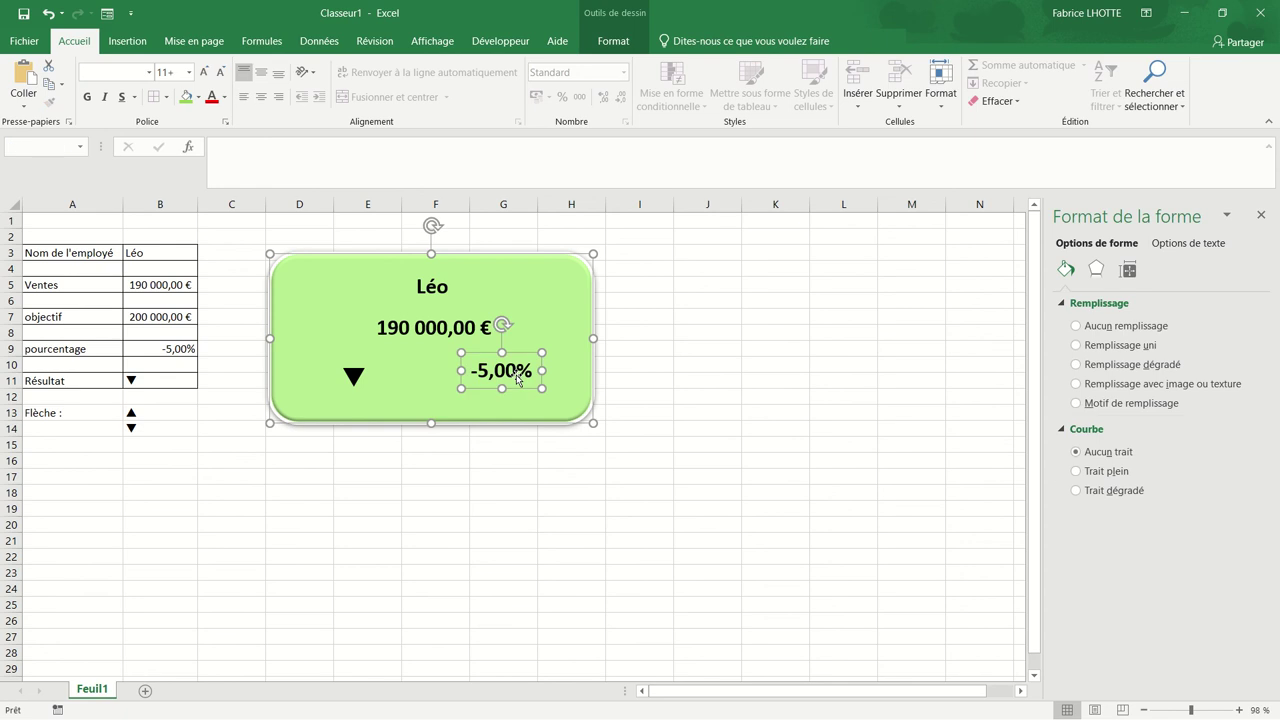
left_click(353, 378, "ctrl")
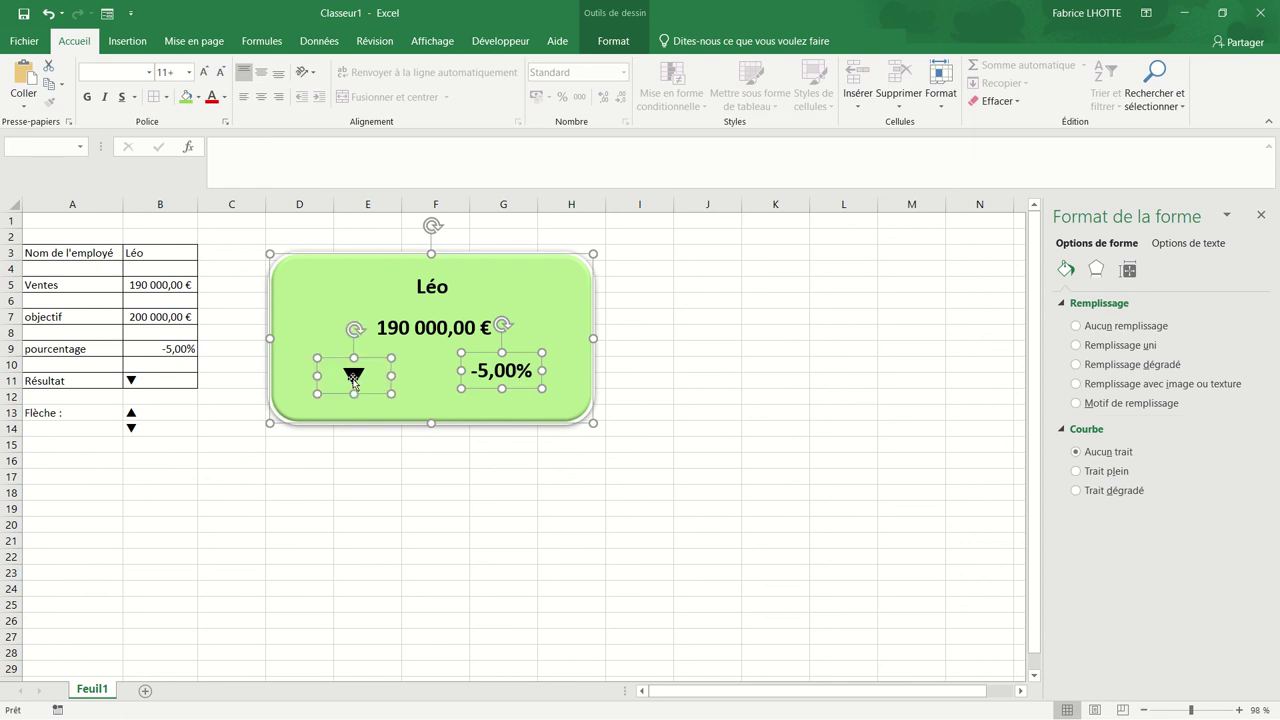
left_click(416, 329, "ctrl")
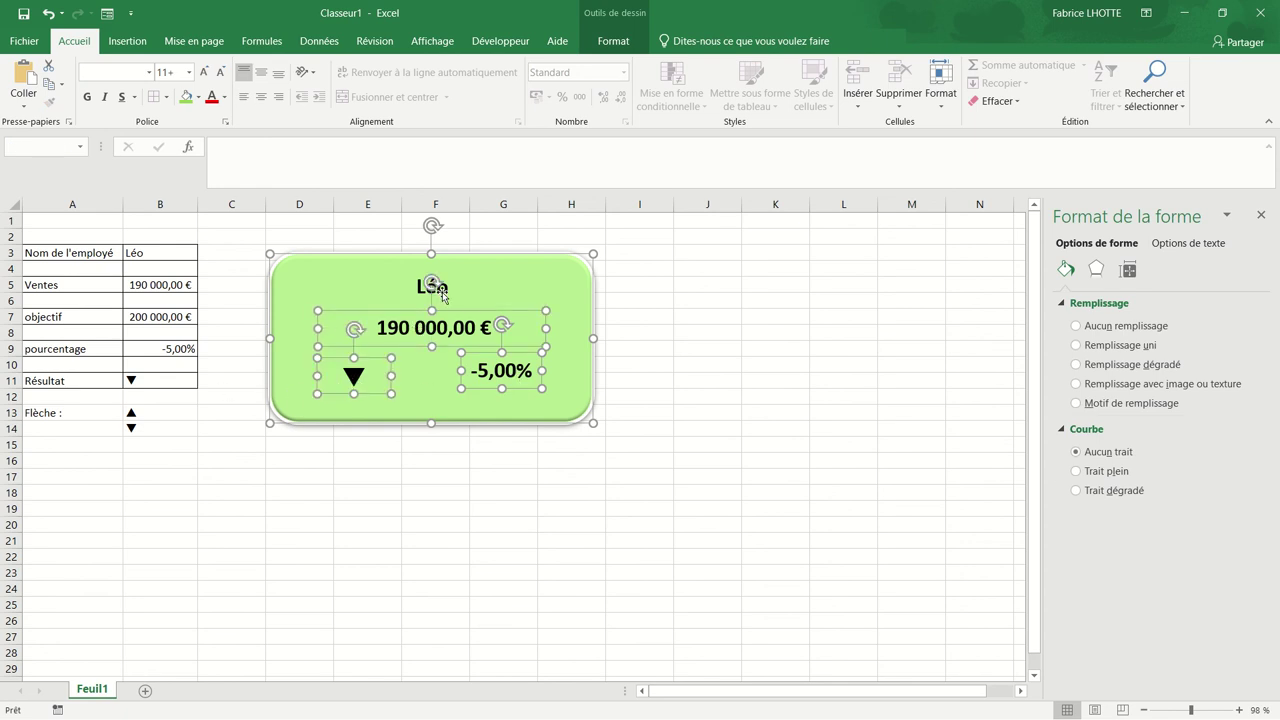
left_click(442, 296, "ctrl")
right_click(443, 296)
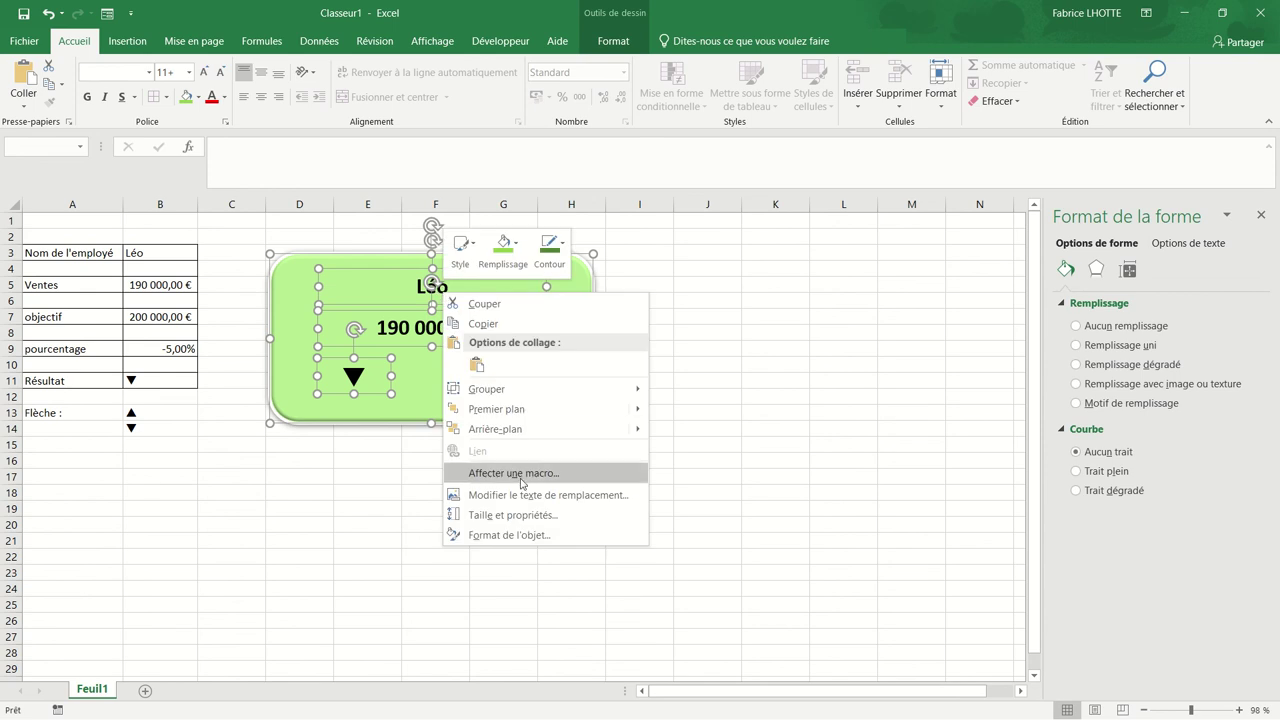
mouse_move(517, 393)
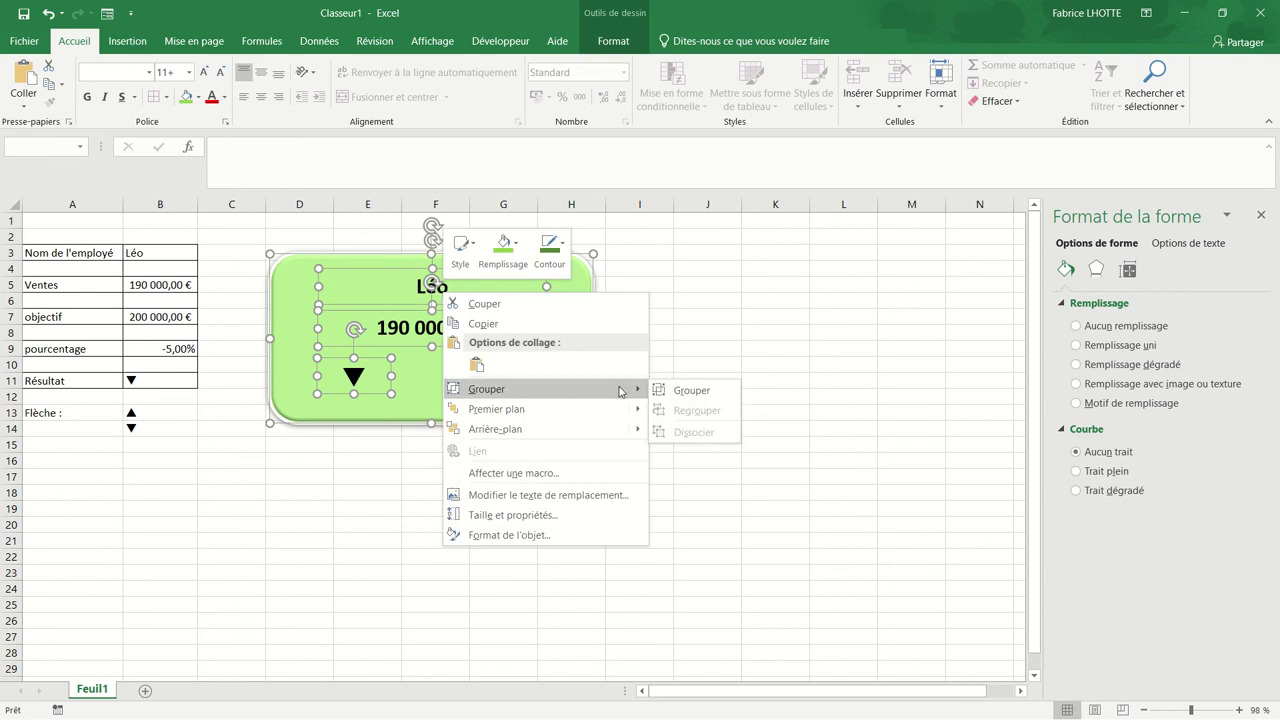
left_click(692, 390)
left_click(679, 396)
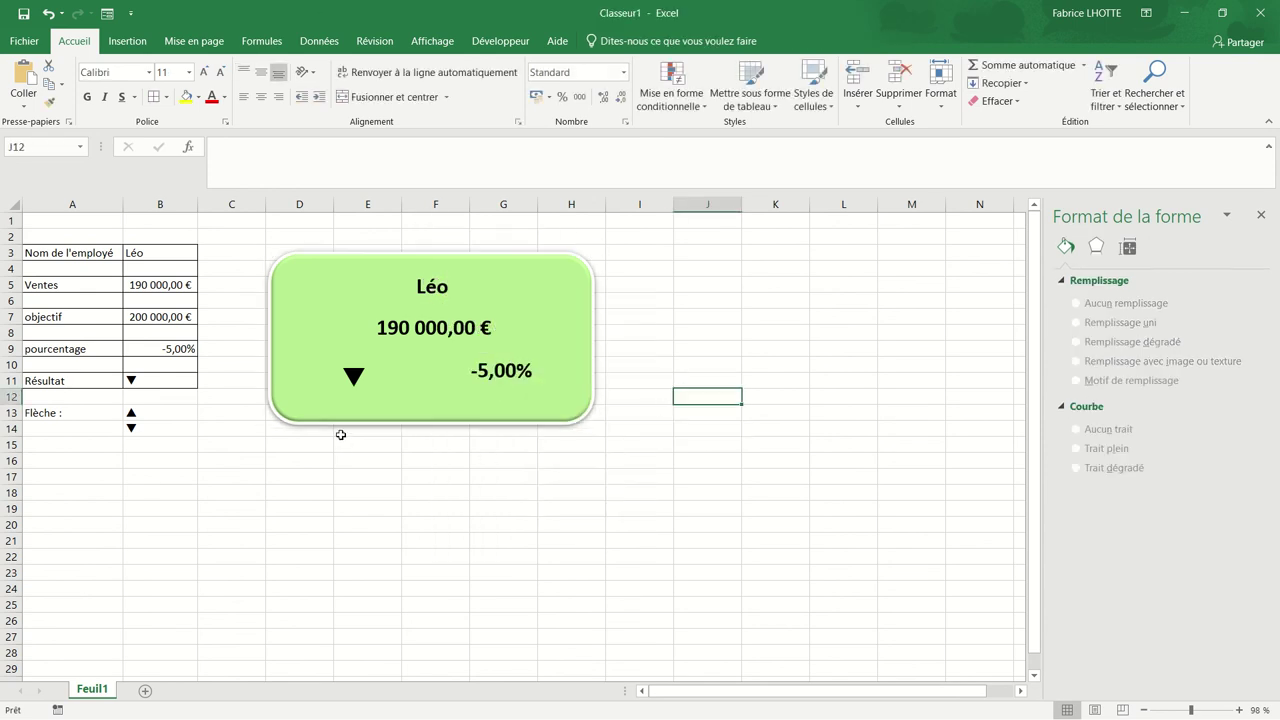
mouse_move(404, 422)
left_mouse_down()
mouse_move(479, 597)
mouse_move(462, 432)
left_mouse_up()
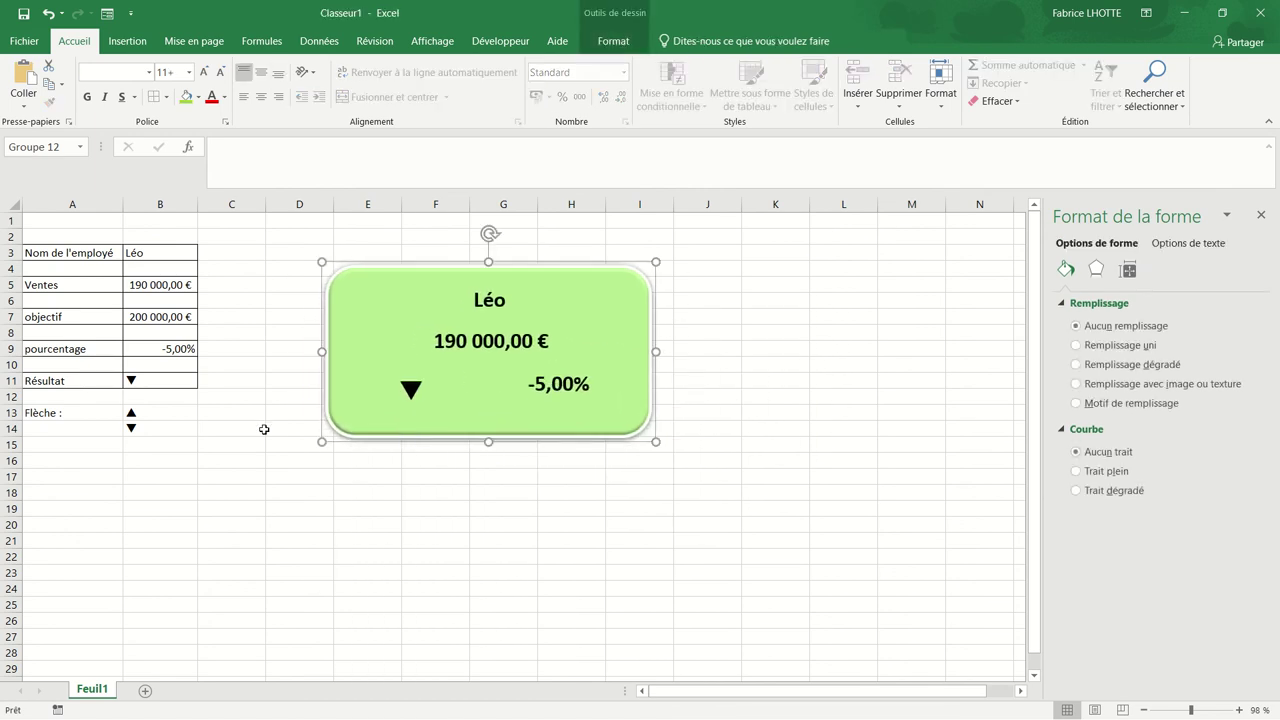
Step: Enter a new employee name in B3 and 350000 sales in B5
left_click(137, 252)
type("Lé")
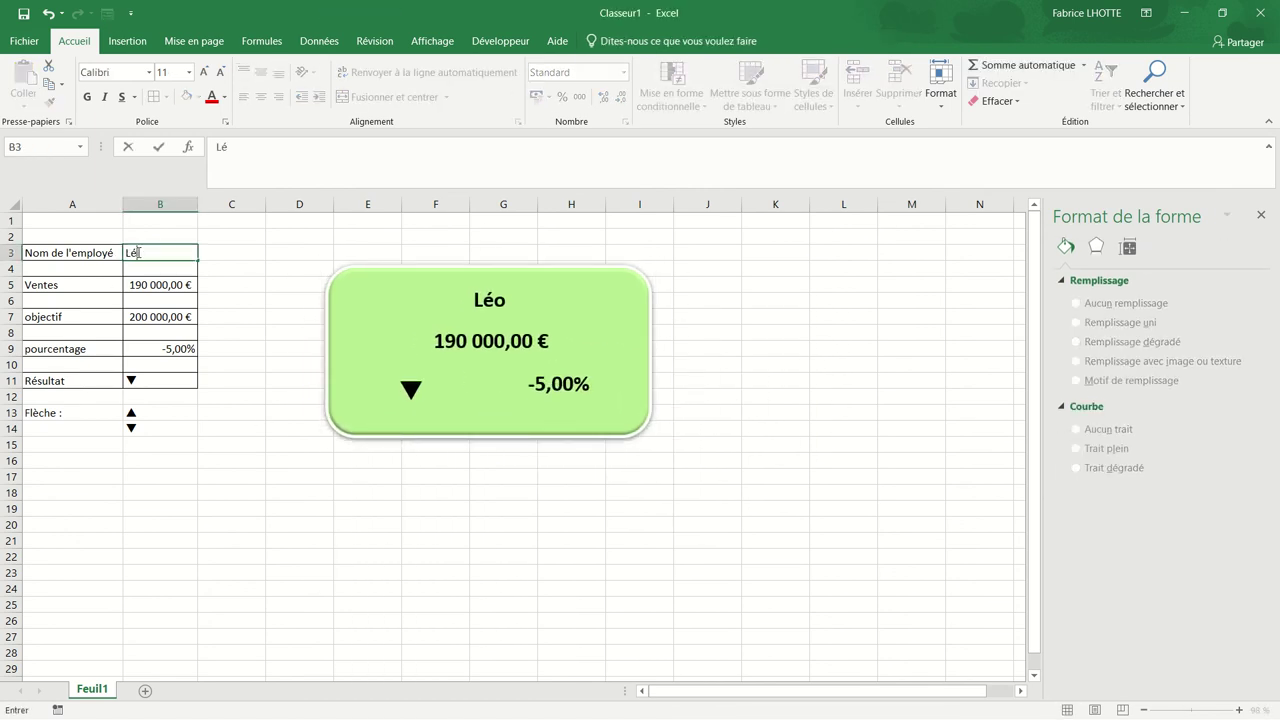
key("Return")
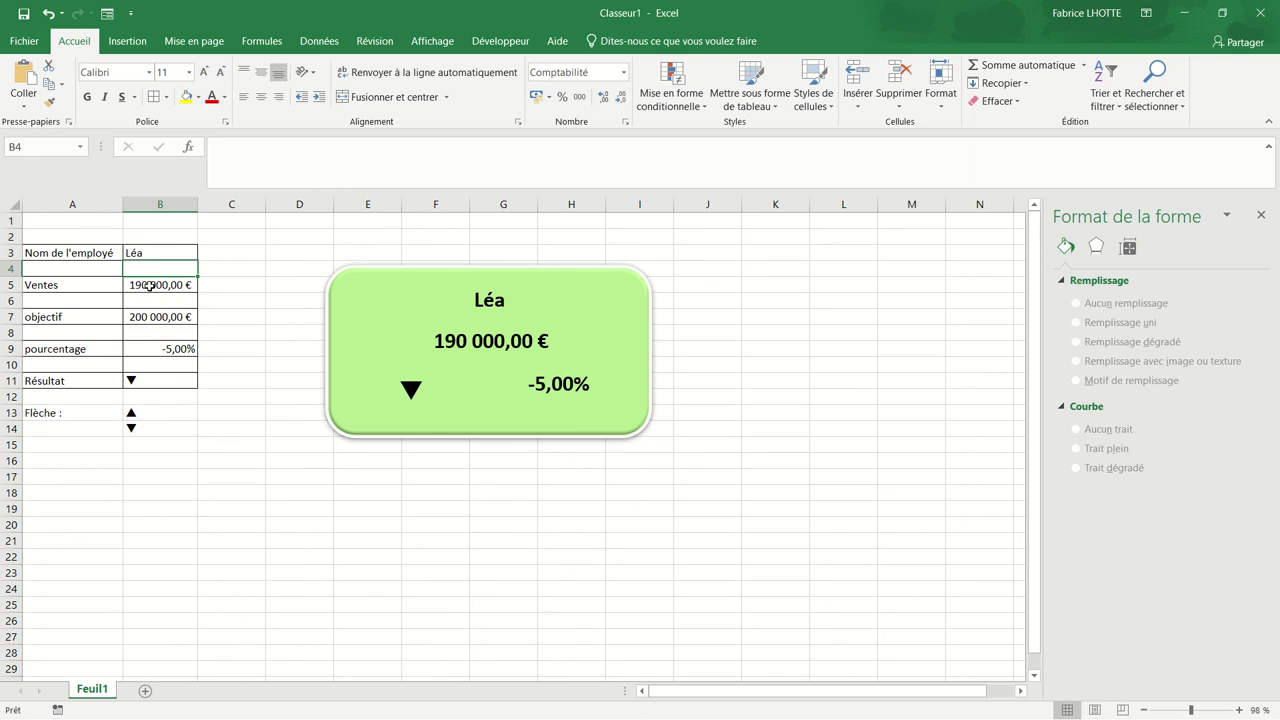
left_click(150, 286)
type("350000")
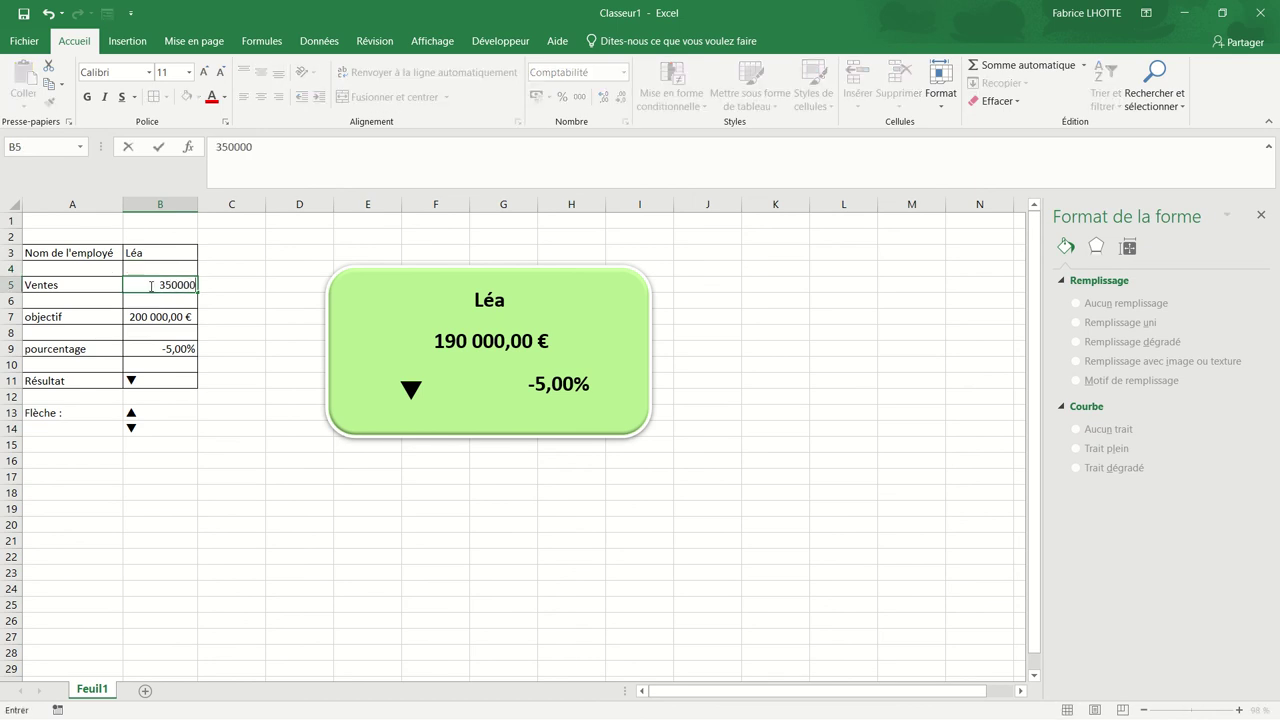
key("Return")
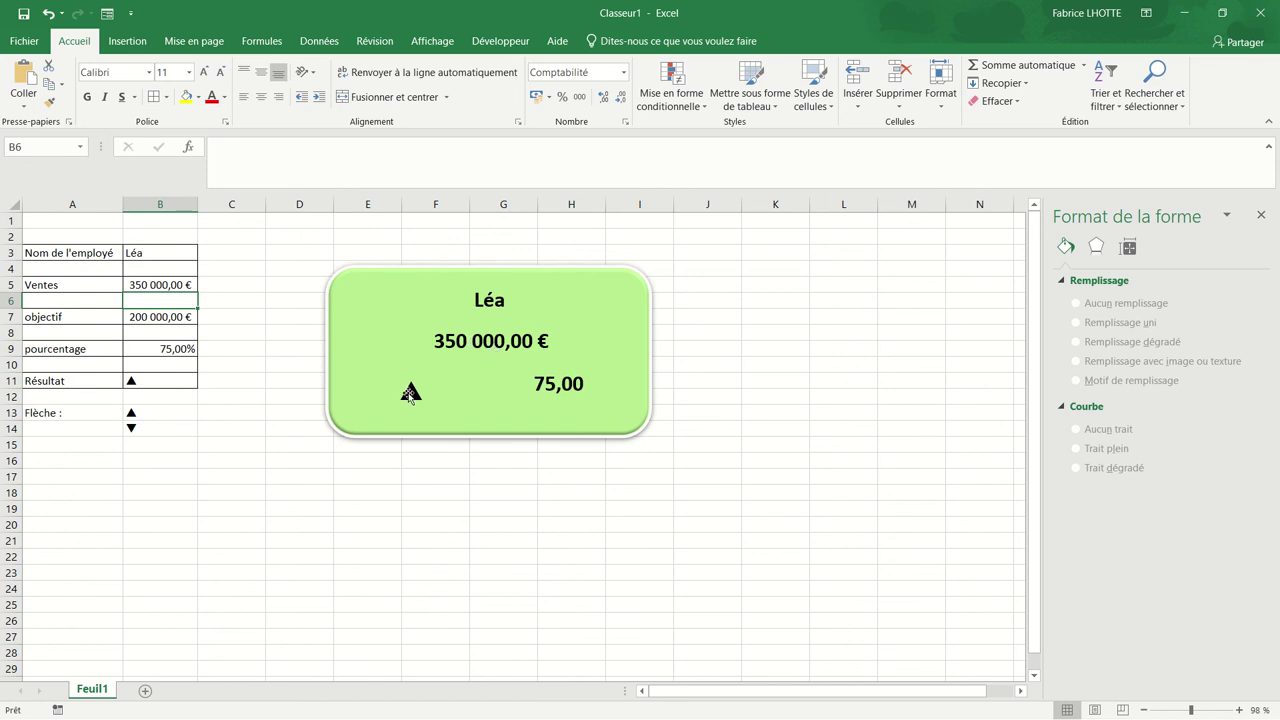
Step: Ungroup the card's shapes and select only the arrow box
left_click(410, 395)
left_click(410, 394)
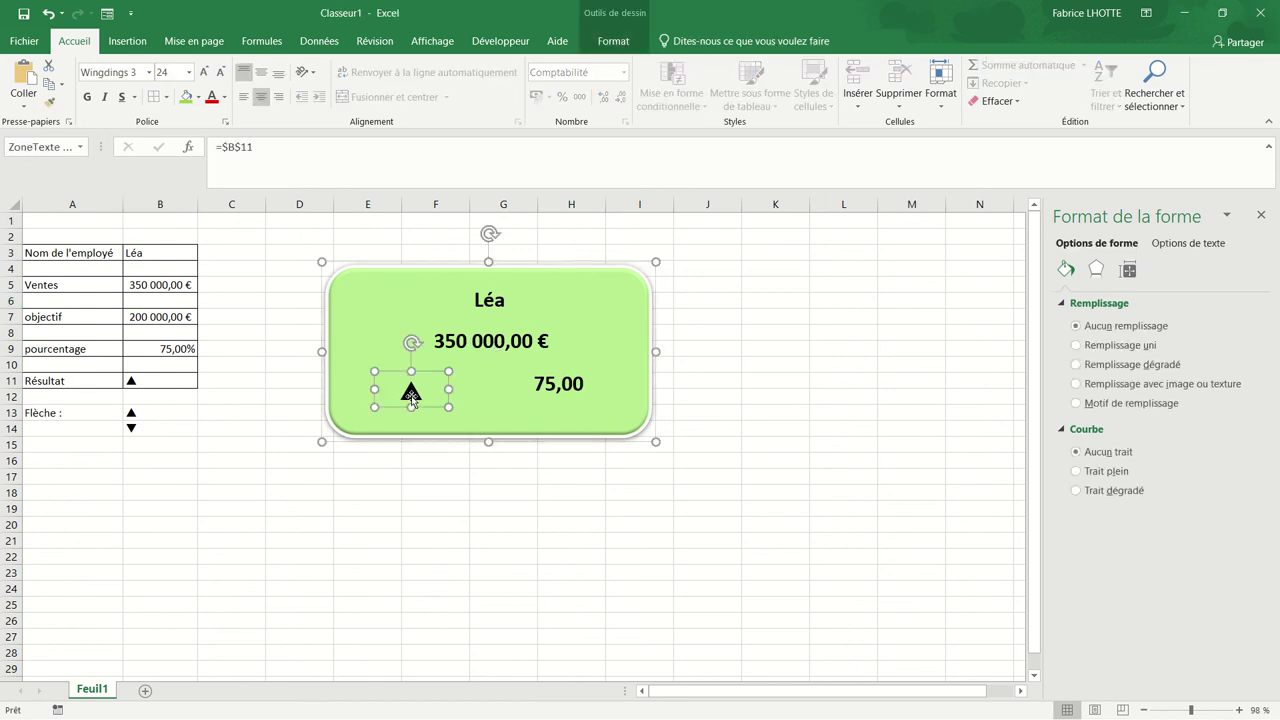
right_click(411, 398)
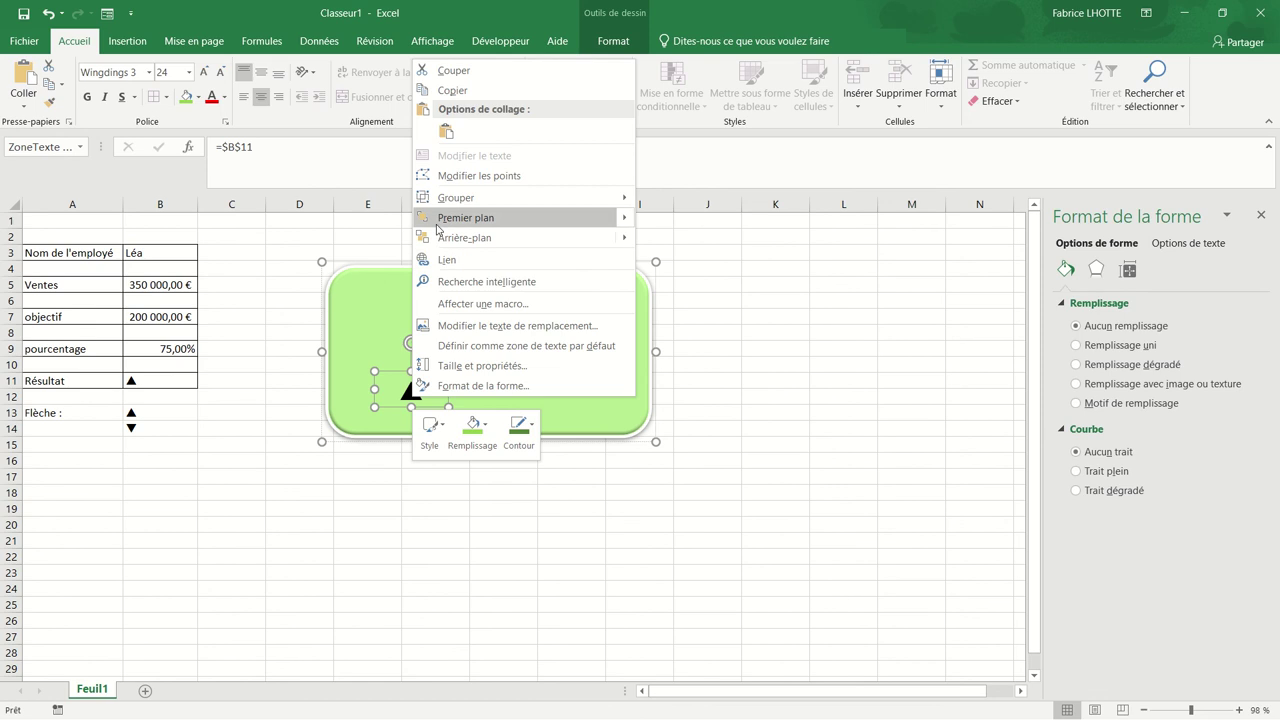
mouse_move(491, 202)
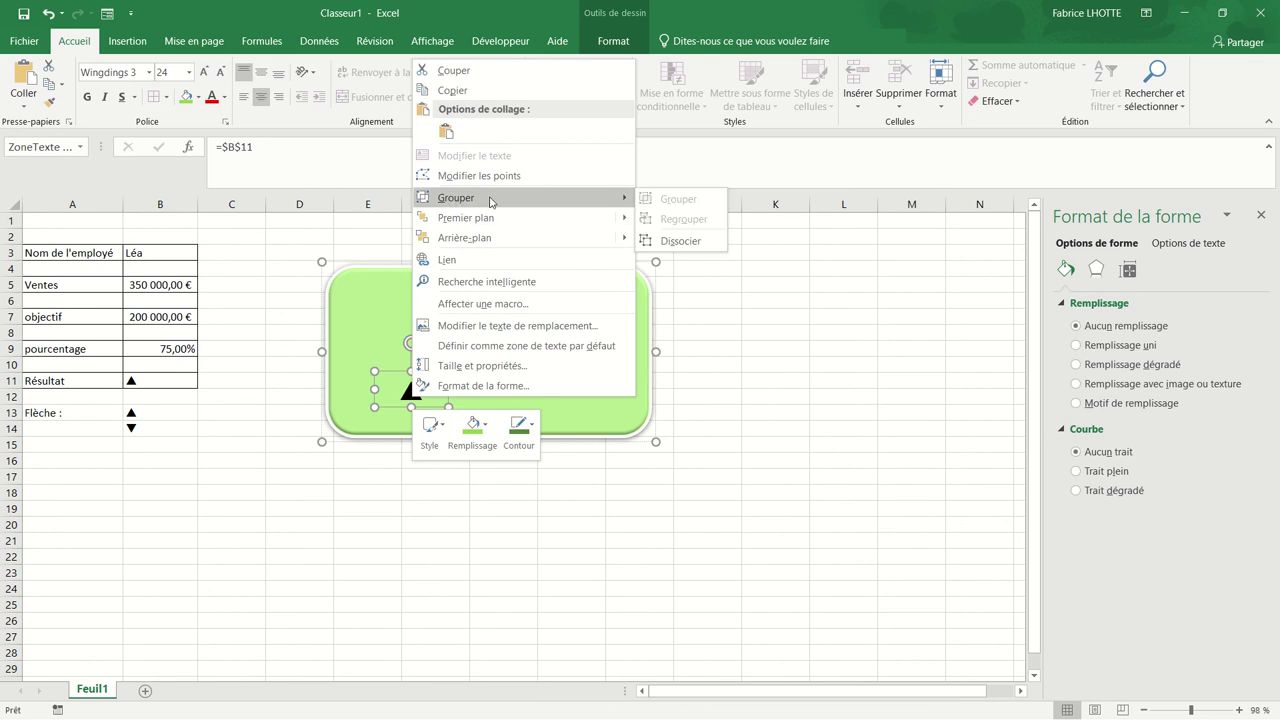
left_click(662, 240)
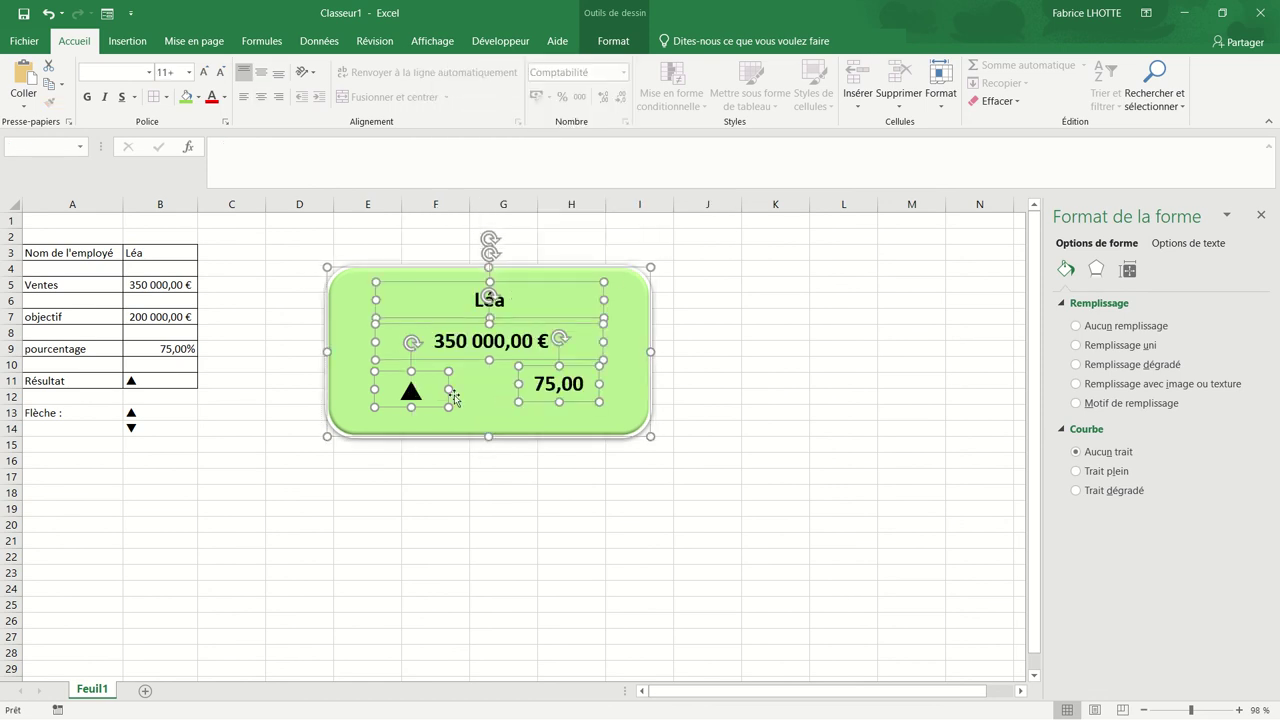
left_click(414, 470)
left_click(411, 393)
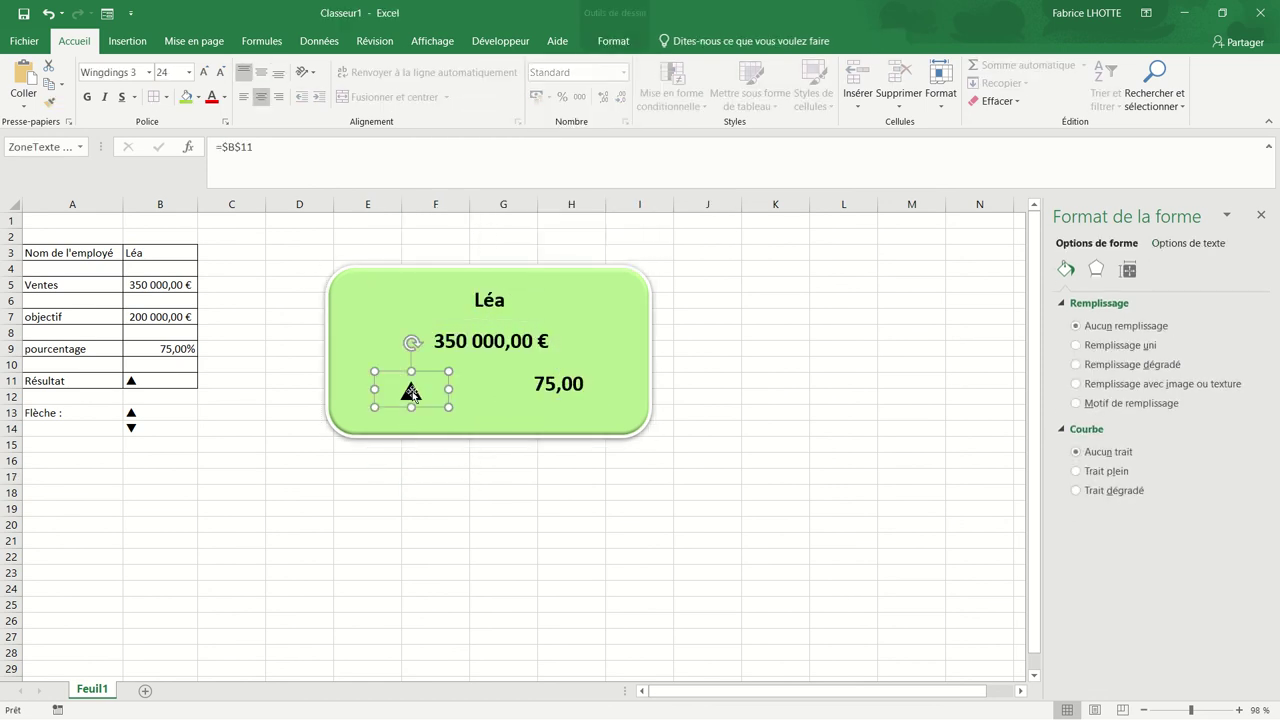
Step: Colour the arrow's text fill light orange, leaving its outline unchanged
left_click(605, 43)
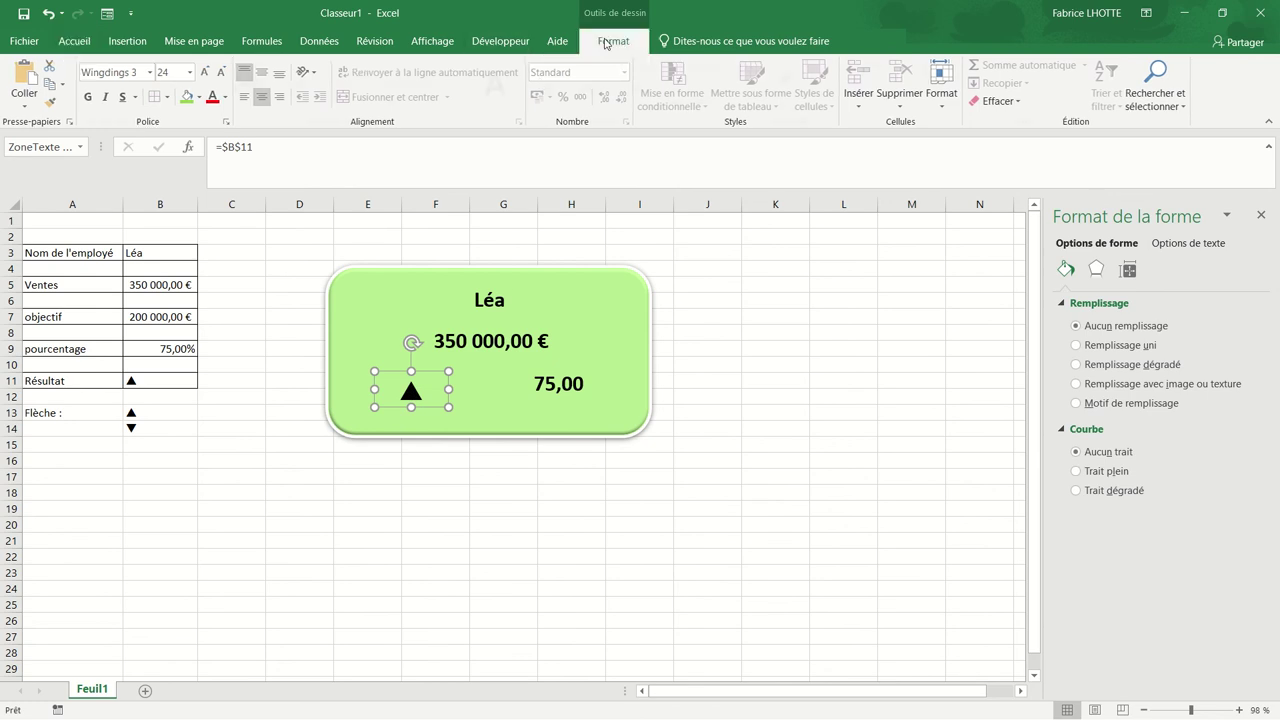
left_click(679, 90)
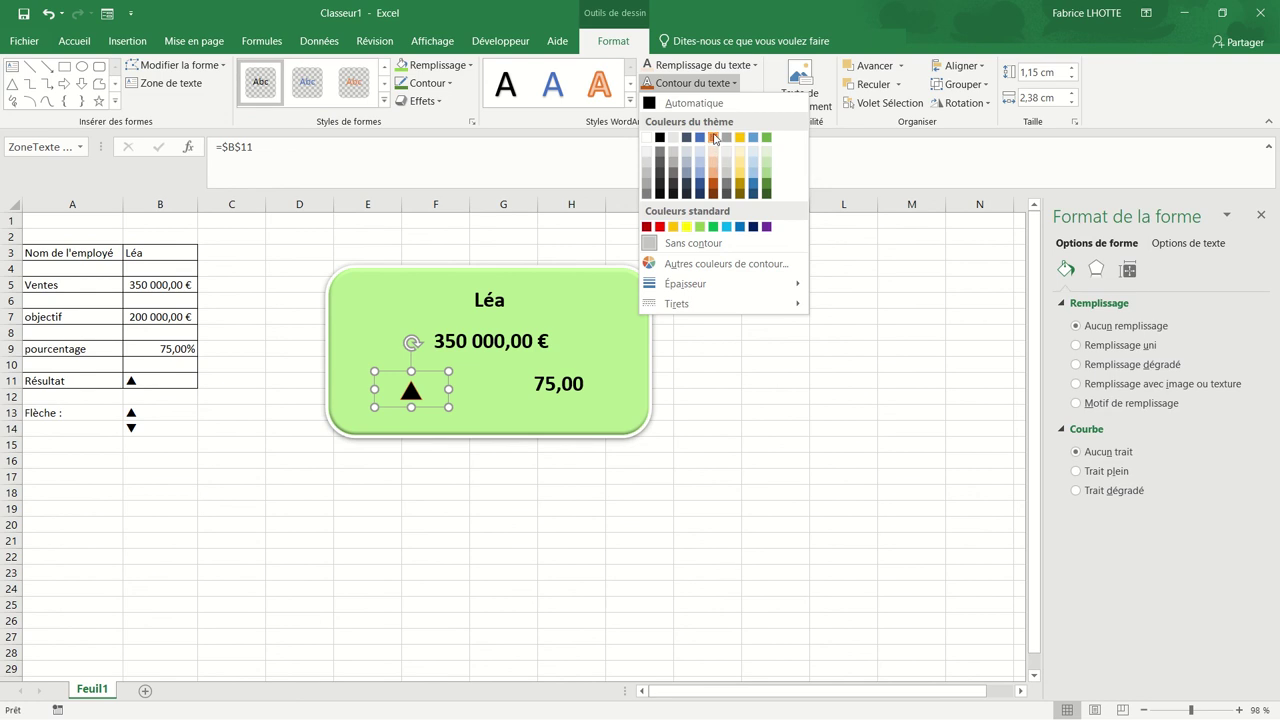
left_click(714, 138)
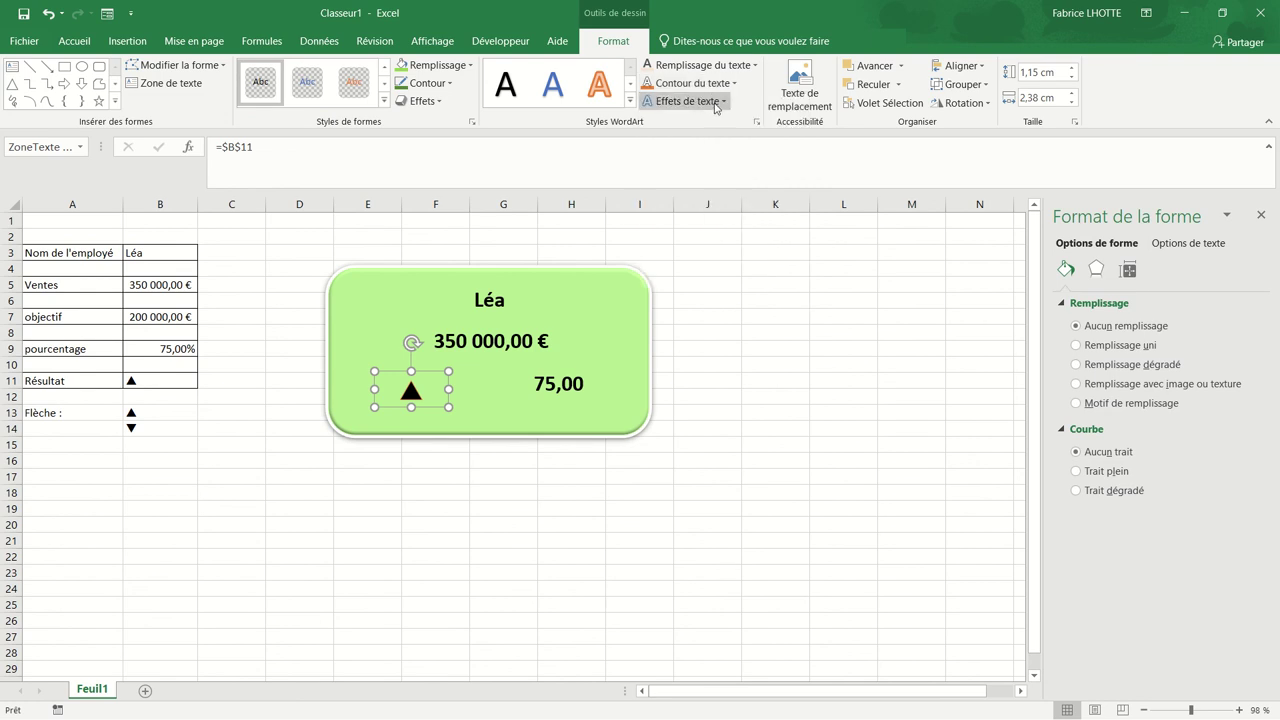
left_click(724, 68)
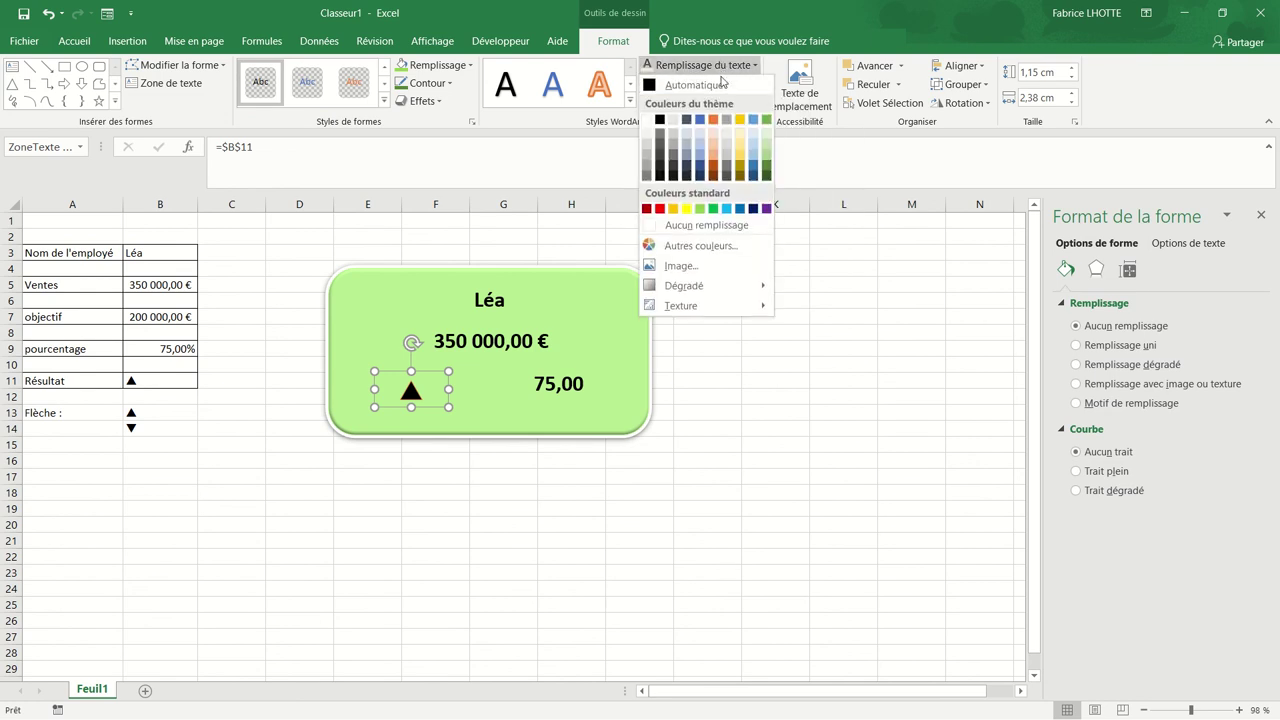
left_click(714, 141)
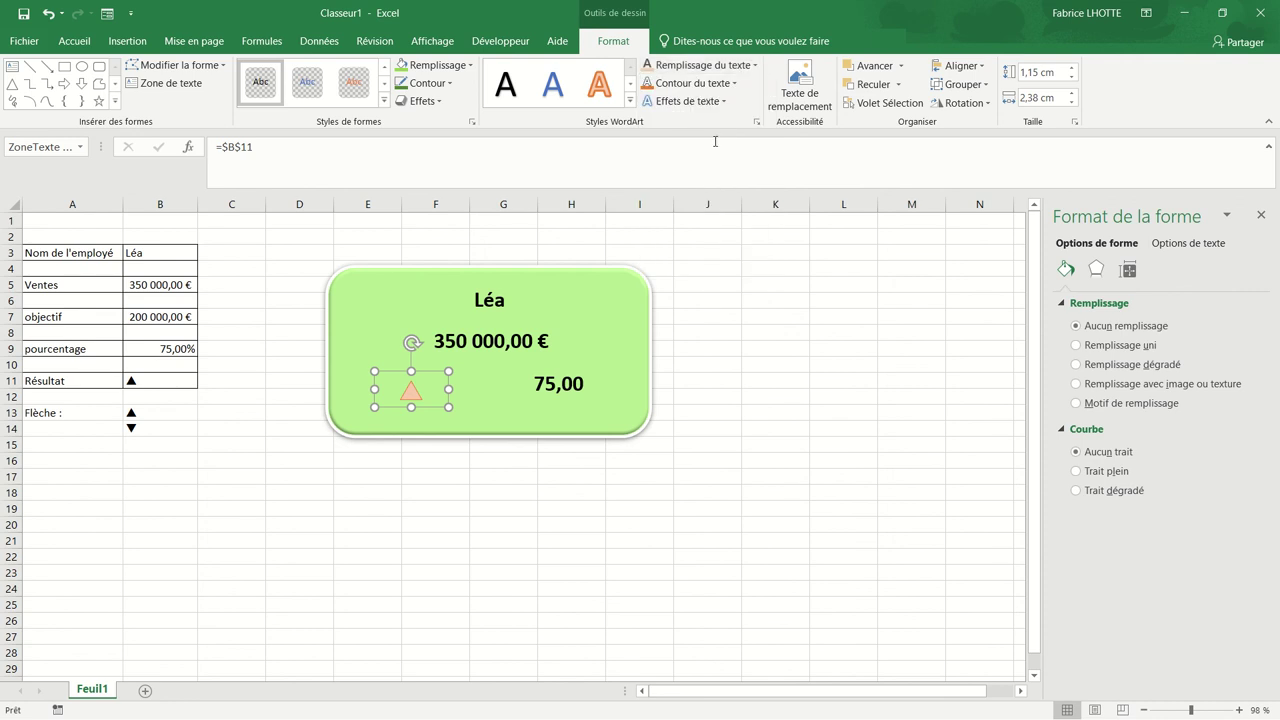
left_click(342, 507)
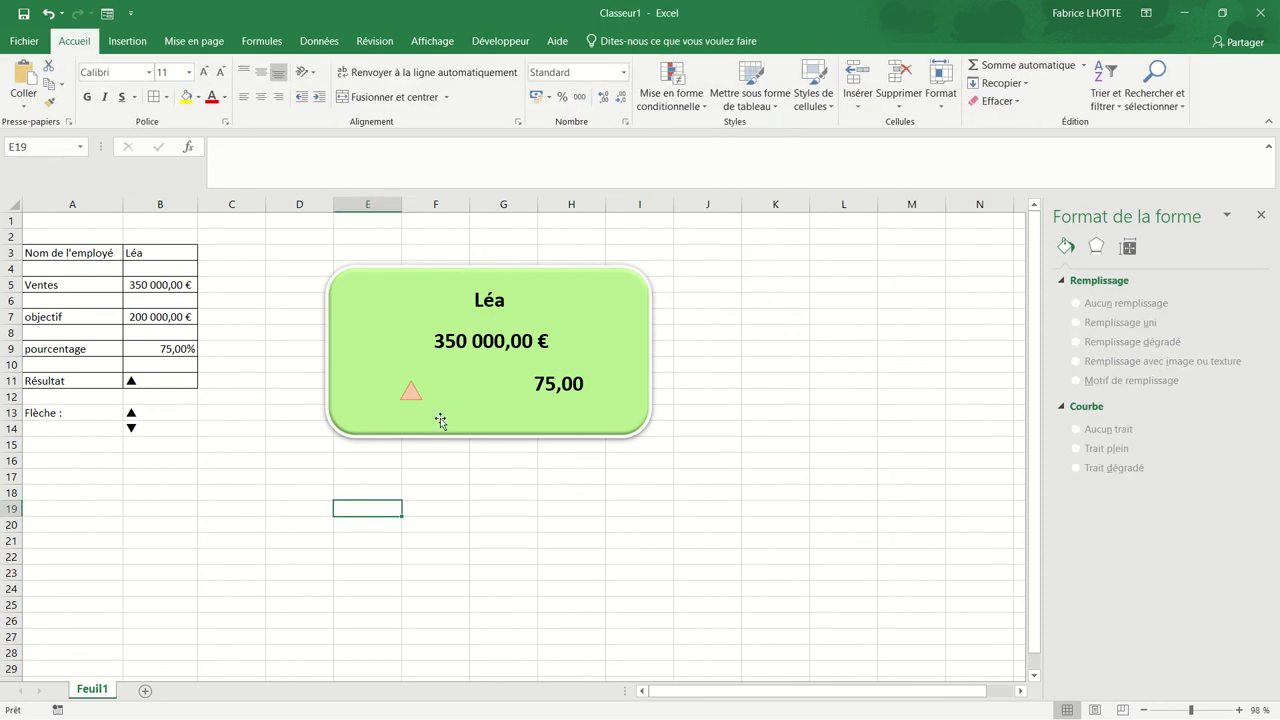
left_click(415, 398)
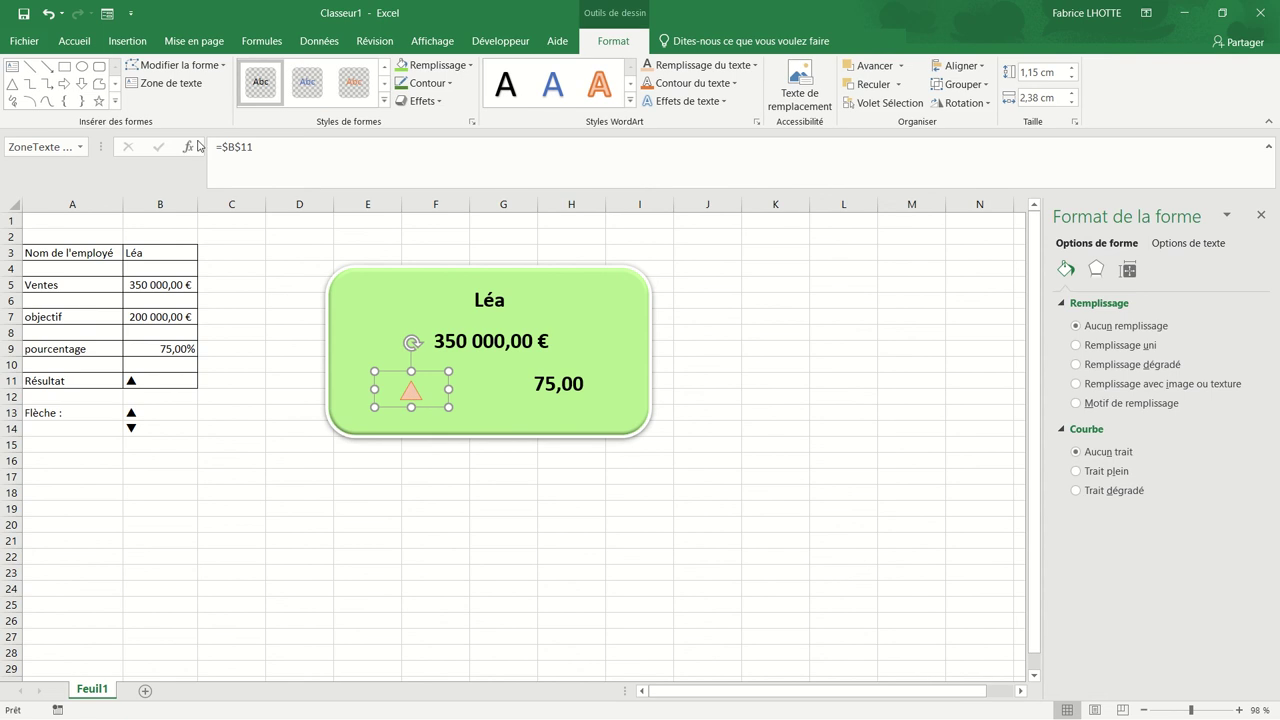
left_click(64, 46)
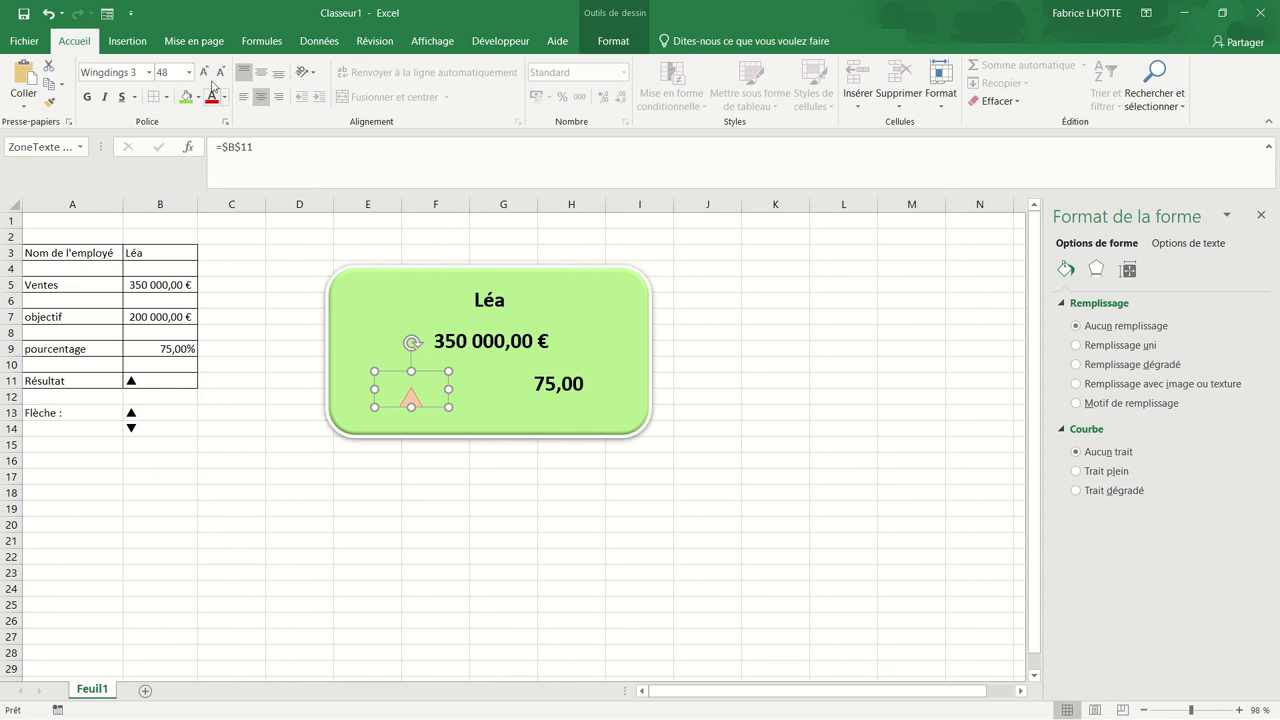
Step: Reduce the arrow's font size and enlarge its text box so the triangle fits
left_click(220, 78)
left_click(220, 78)
left_click(220, 78)
left_click(220, 78)
left_click(220, 78)
left_click(220, 78)
left_click(220, 78)
left_click(218, 79)
left_click(205, 75)
left_click(205, 75)
left_click(205, 75)
left_click(205, 75)
left_click(205, 75)
left_click_drag(448, 406, 469, 429)
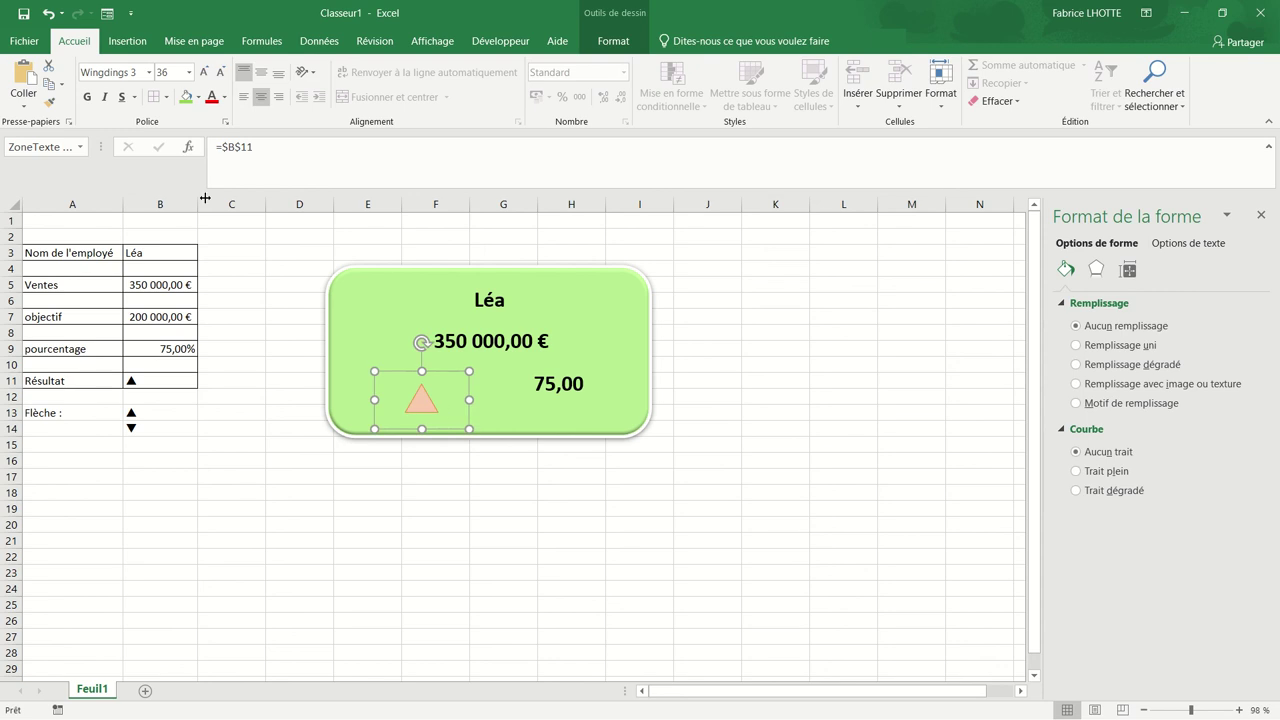
Step: Set the arrow to size 40 and move it up beneath the sales figure
left_click(204, 72)
left_click(204, 72)
left_click(204, 72)
left_click(204, 72)
triple_click(221, 72)
left_click_drag(383, 367, 384, 350)
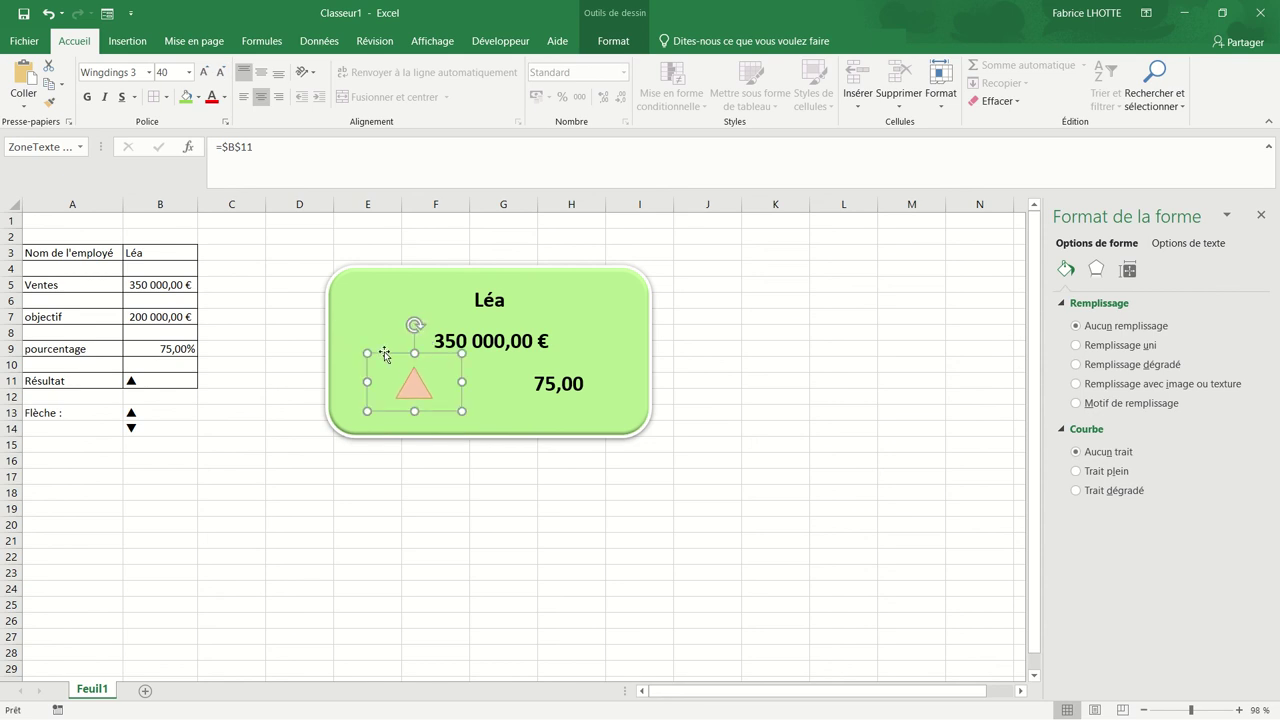
Step: Group the rectangle with the sales, percentage and name boxes into Groupe 17 and move it down-right
left_click(488, 344, "ctrl")
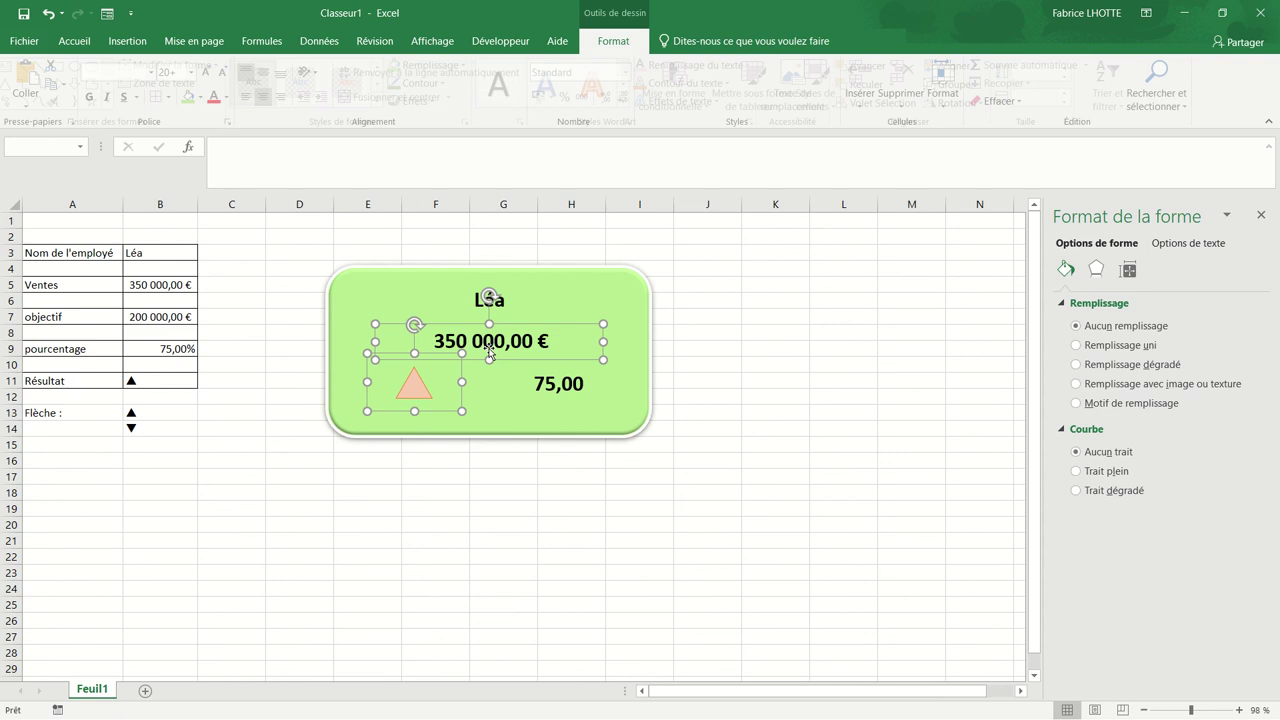
left_click(539, 383, "ctrl")
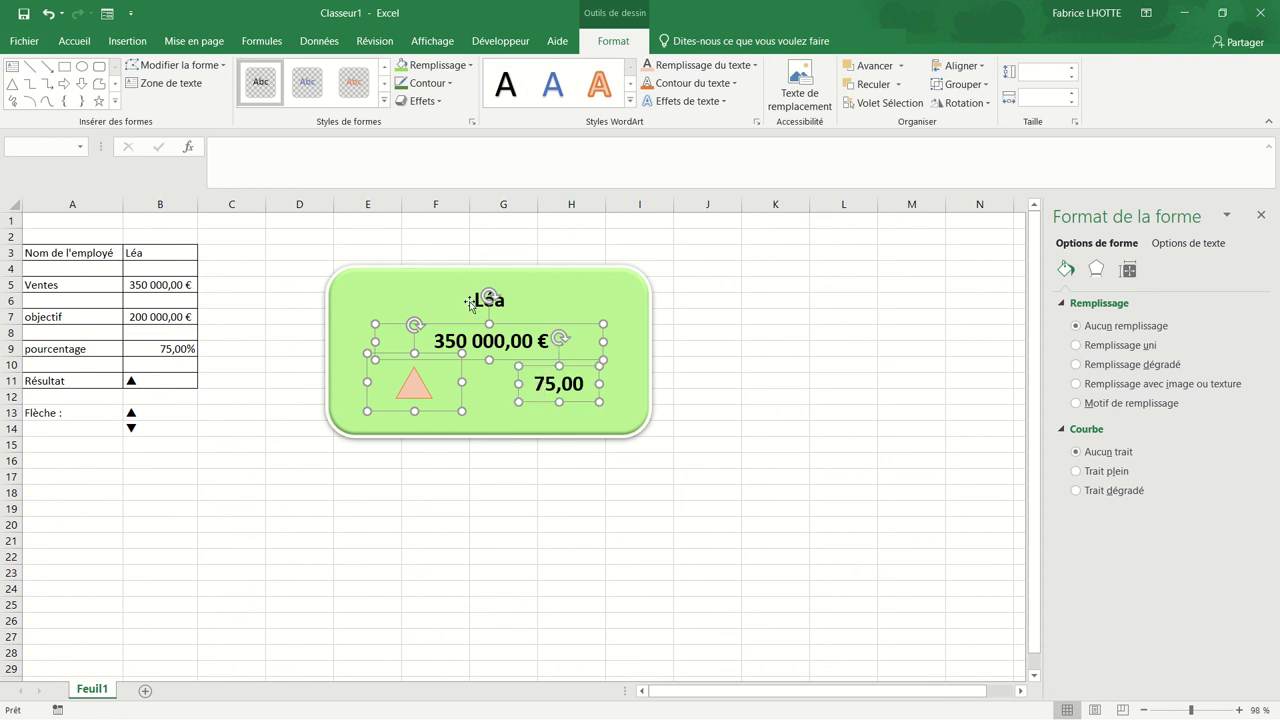
left_click_drag(470, 303, 473, 309)
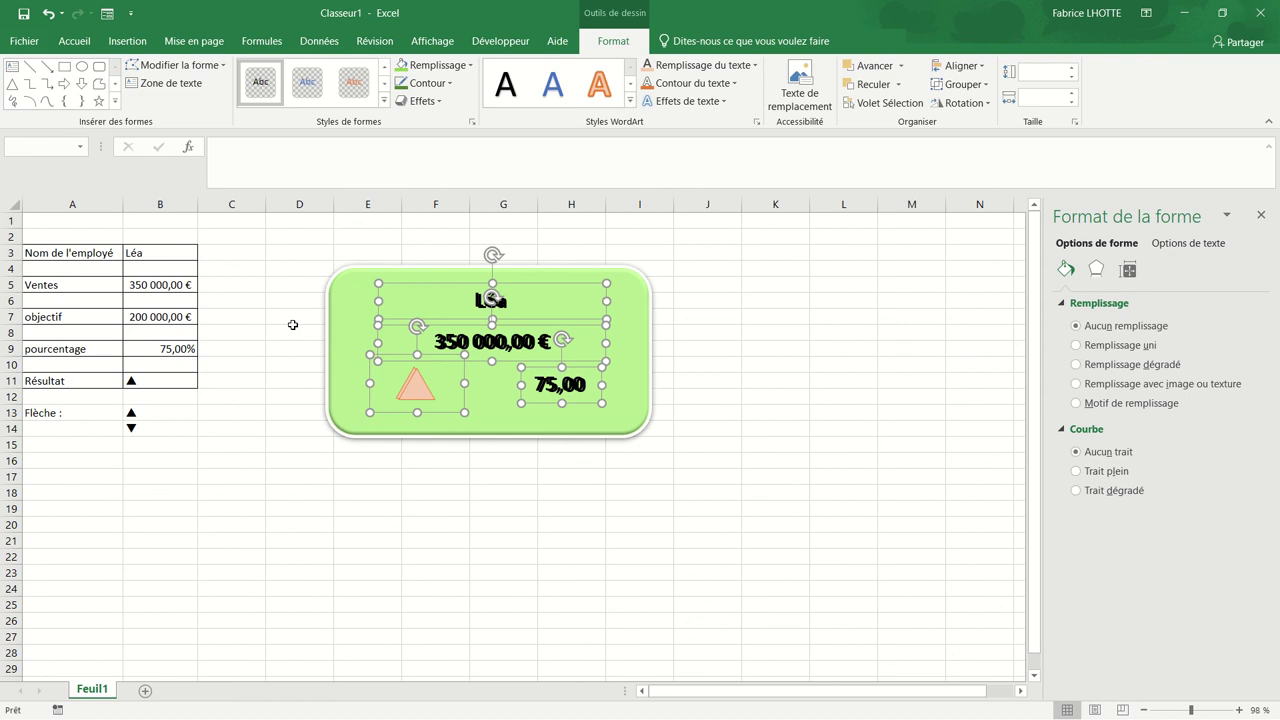
left_click(340, 348, "ctrl")
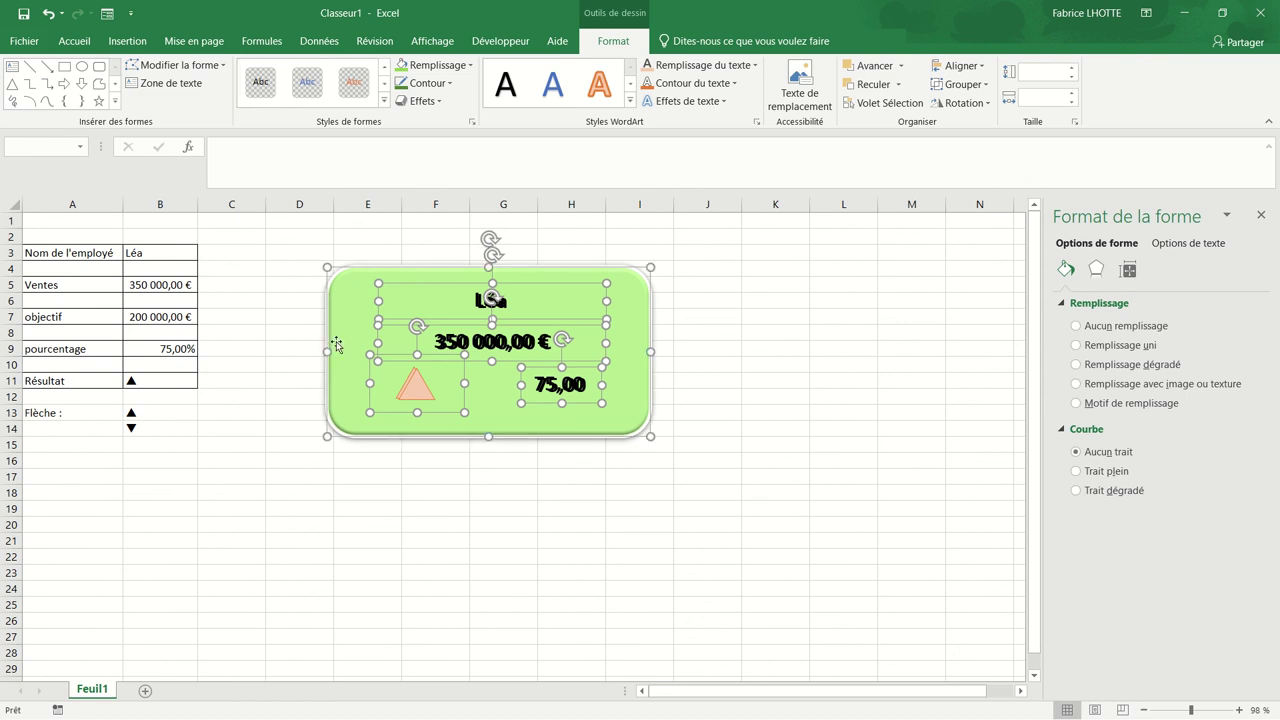
right_click(453, 301)
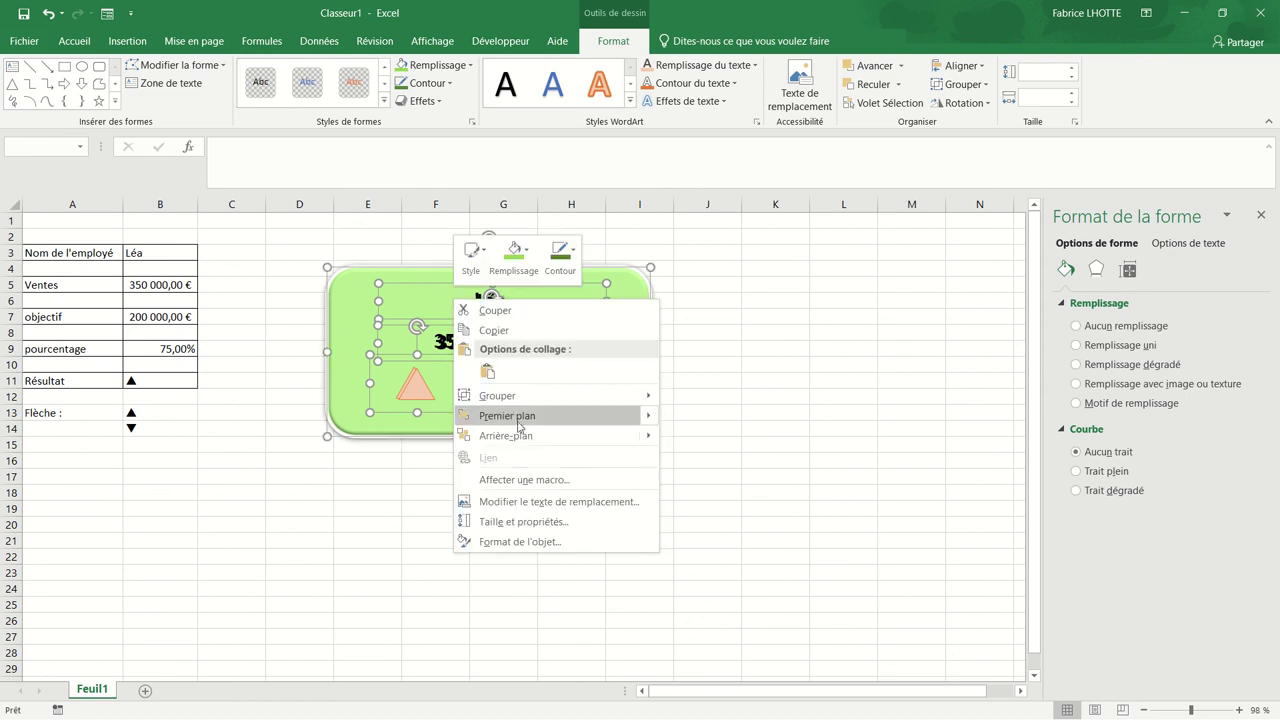
mouse_move(573, 400)
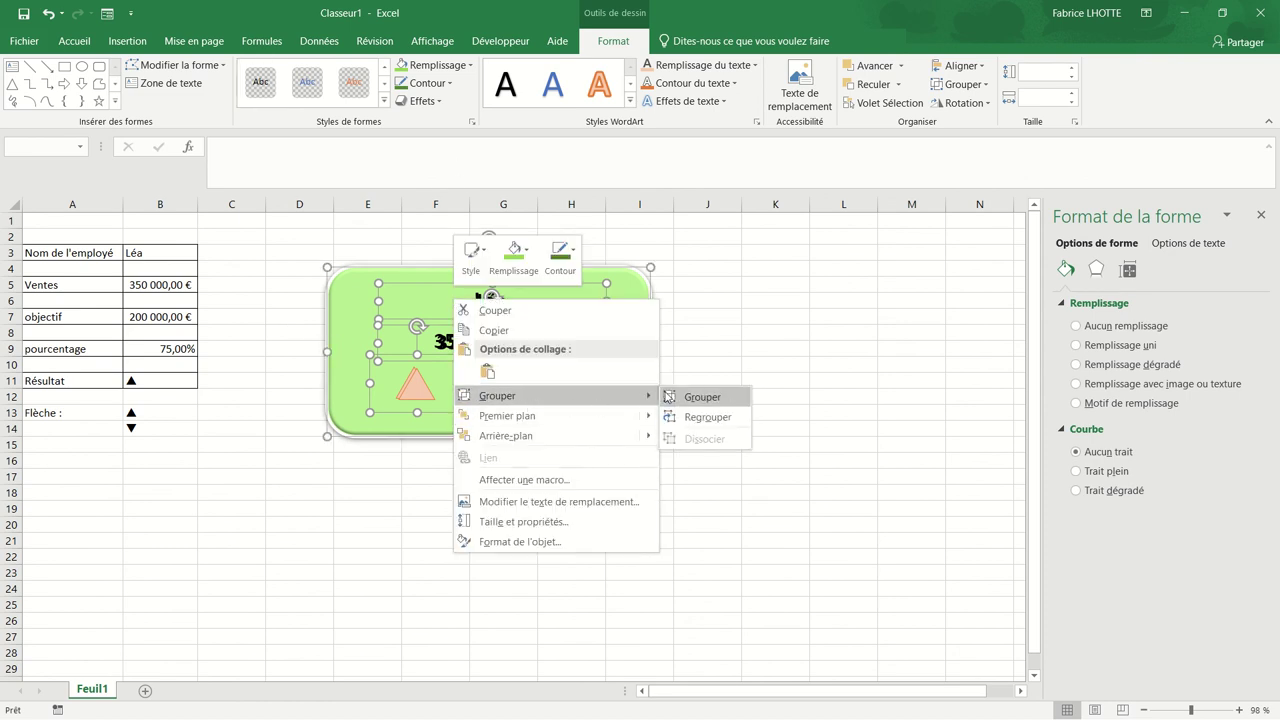
left_click(665, 392)
left_click(712, 445)
mouse_move(491, 363)
left_mouse_down()
mouse_move(683, 426)
mouse_move(721, 507)
left_mouse_up()
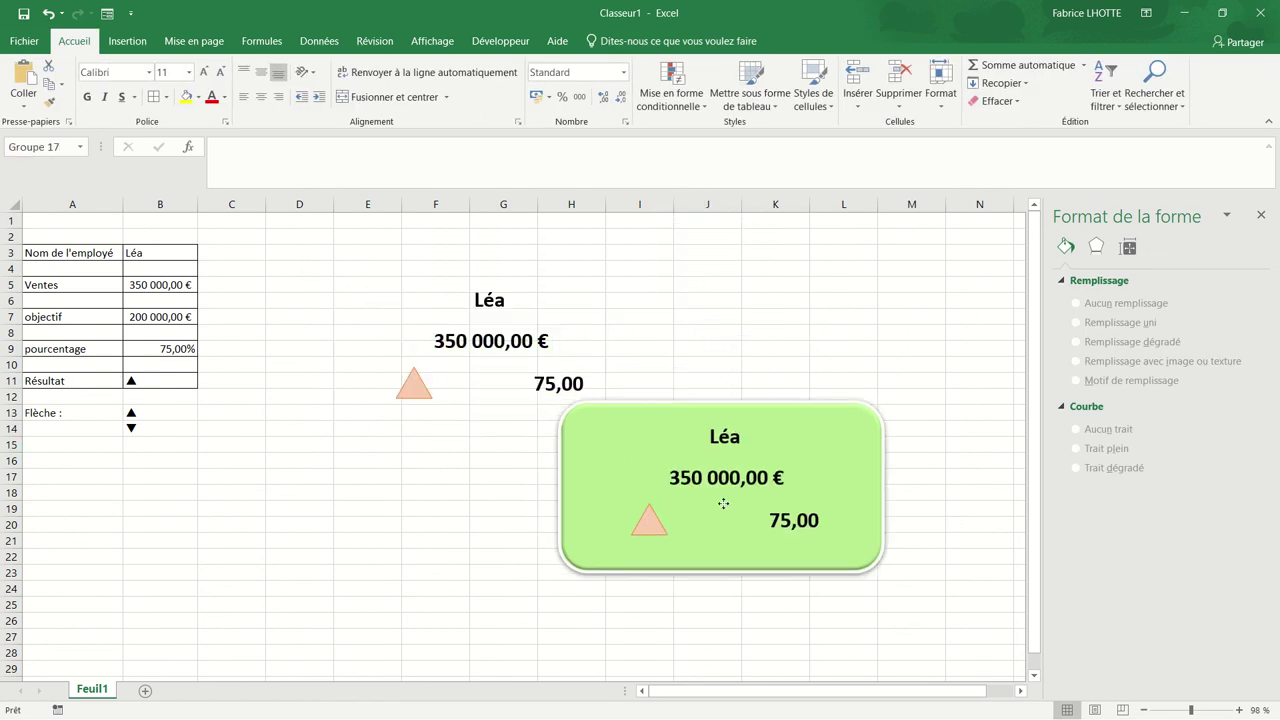
Step: Delete the four leftover duplicate boxes: sales, name, percentage and arrow
left_click_drag(351, 266, 556, 391)
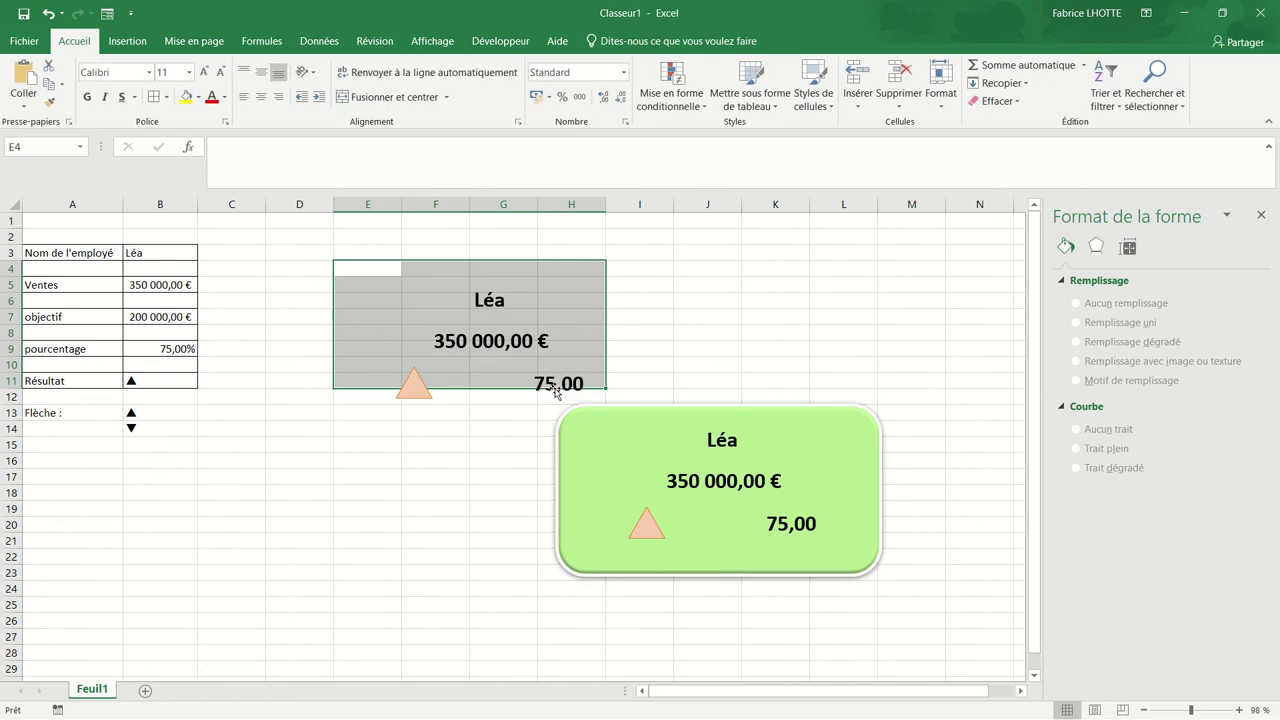
left_click(512, 338)
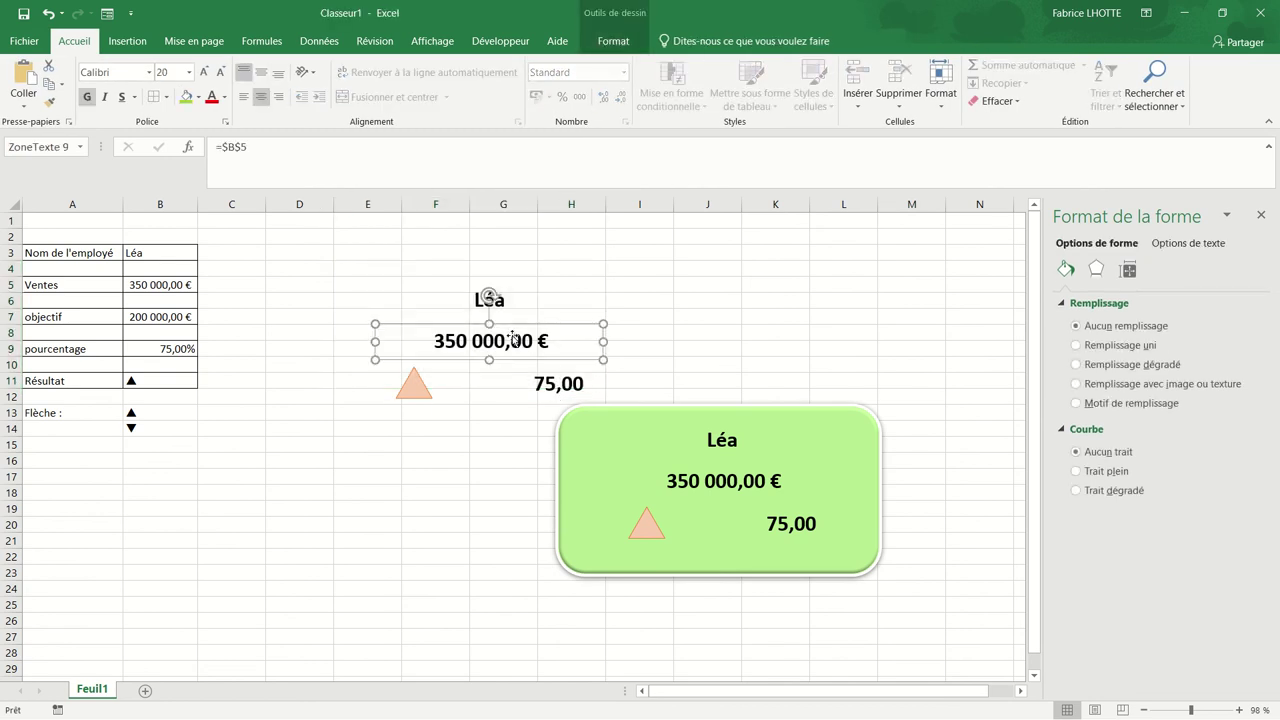
key("Delete")
left_click(490, 305)
key("Delete")
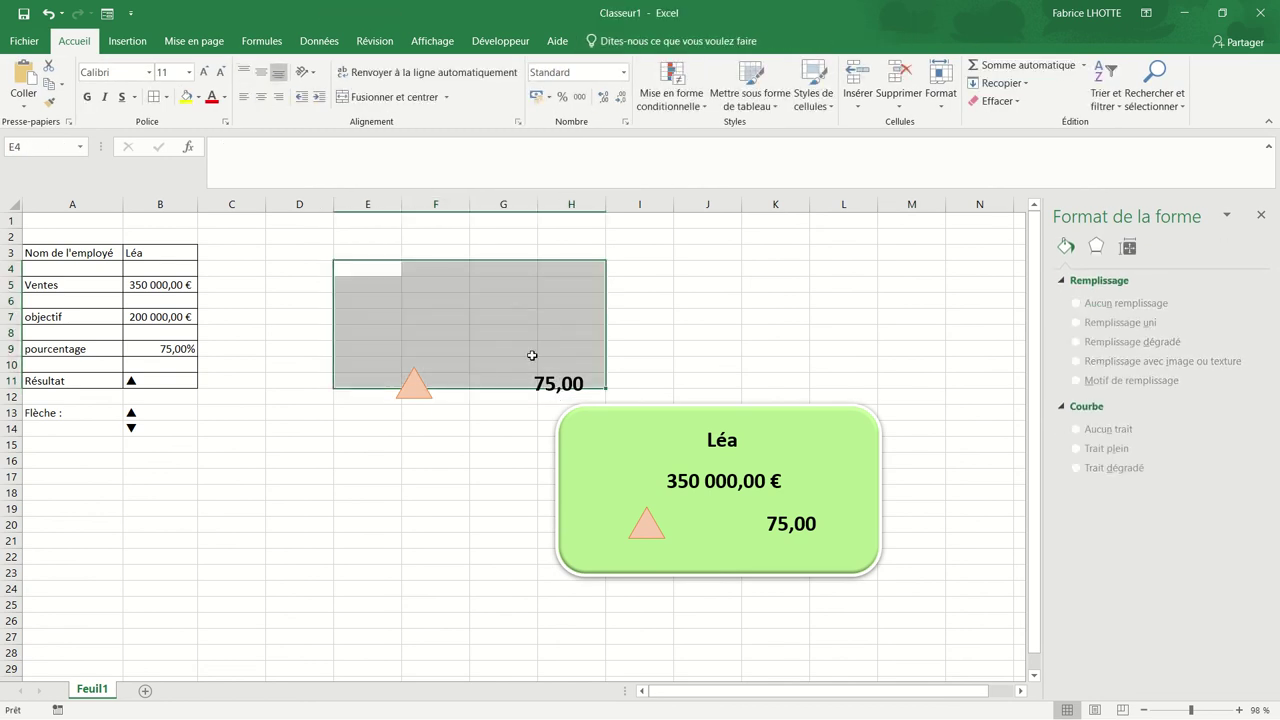
left_click(561, 388)
key("Delete")
left_click(423, 393)
key("Delete")
left_click(489, 447)
Step: Move the card beside the table and change the employee name in B3 to Léo
mouse_move(616, 479)
left_mouse_down()
mouse_move(438, 367)
mouse_move(333, 324)
left_mouse_up()
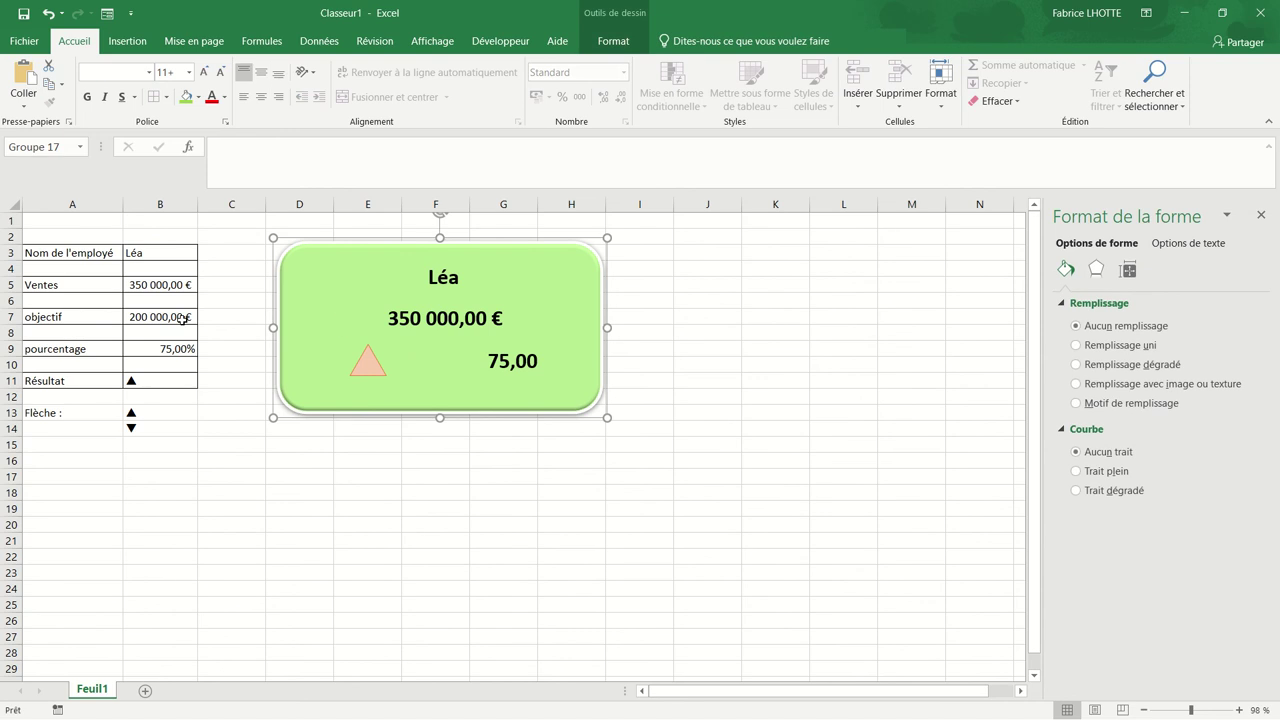
left_click(128, 255)
type("Léo")
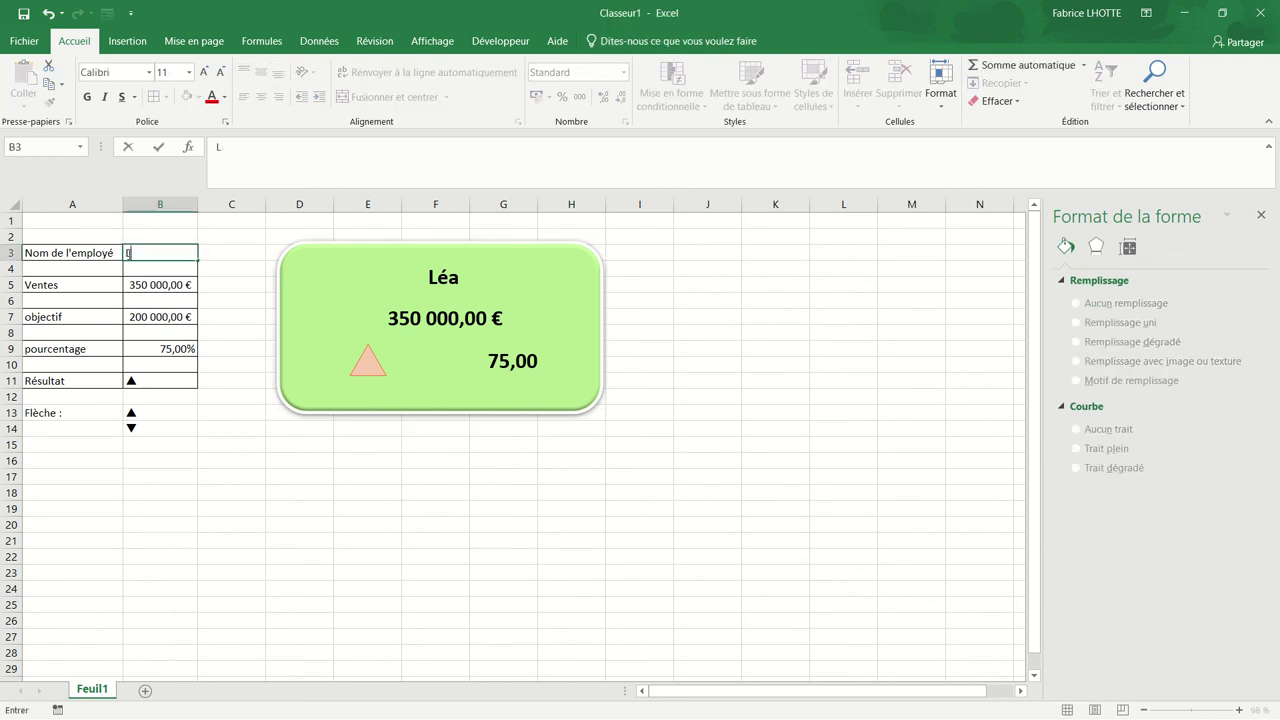
Step: Set B5 sales to 70 000, then 130 000 €, so the card shows a down arrow
left_click(136, 290)
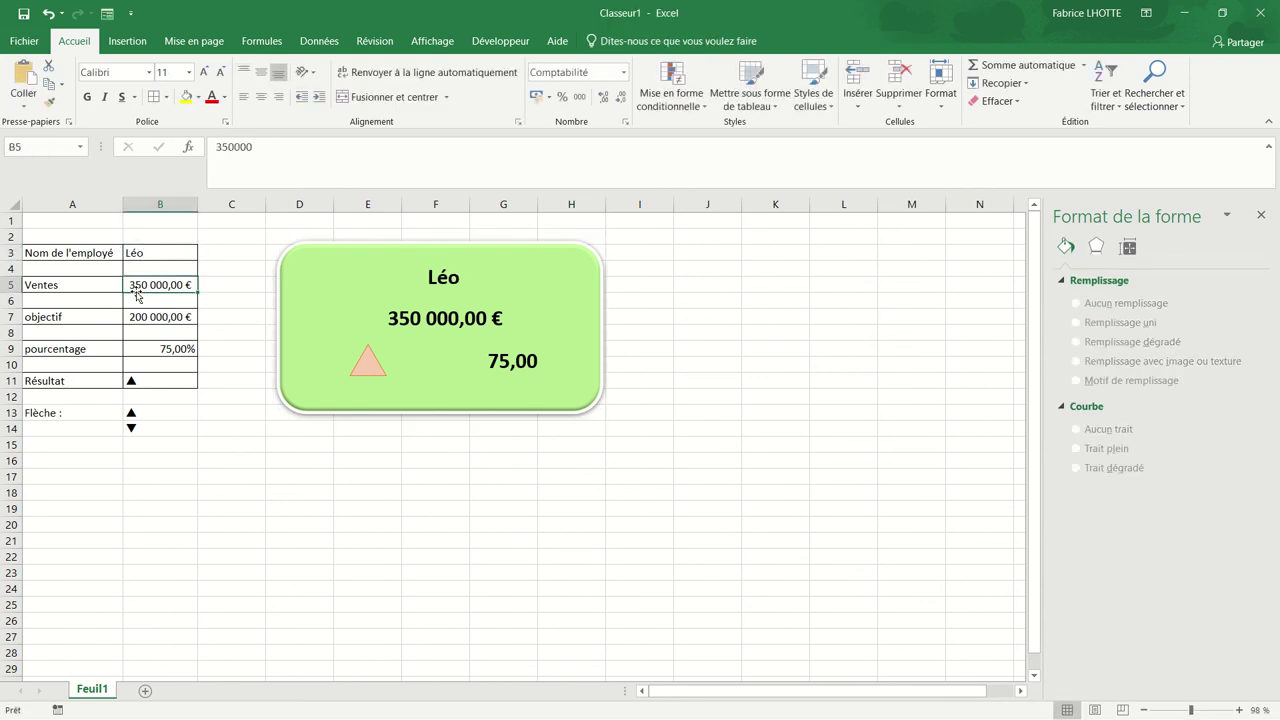
type("70000")
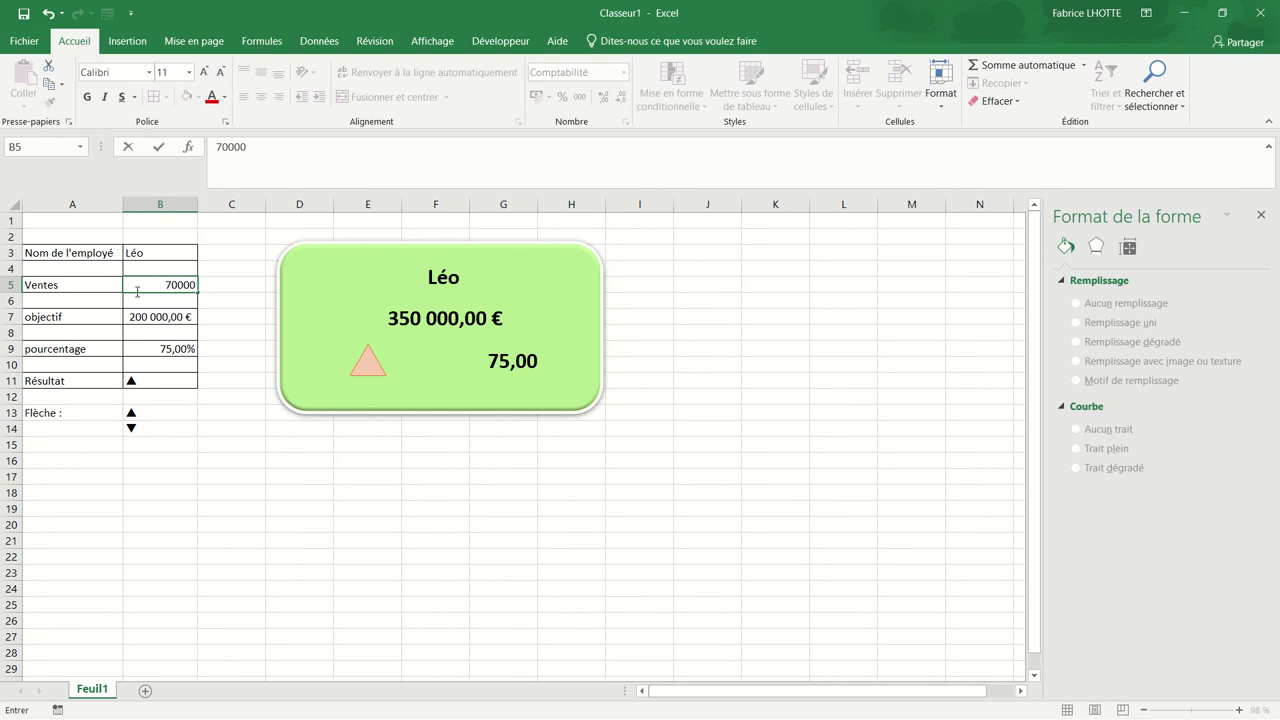
key("Return")
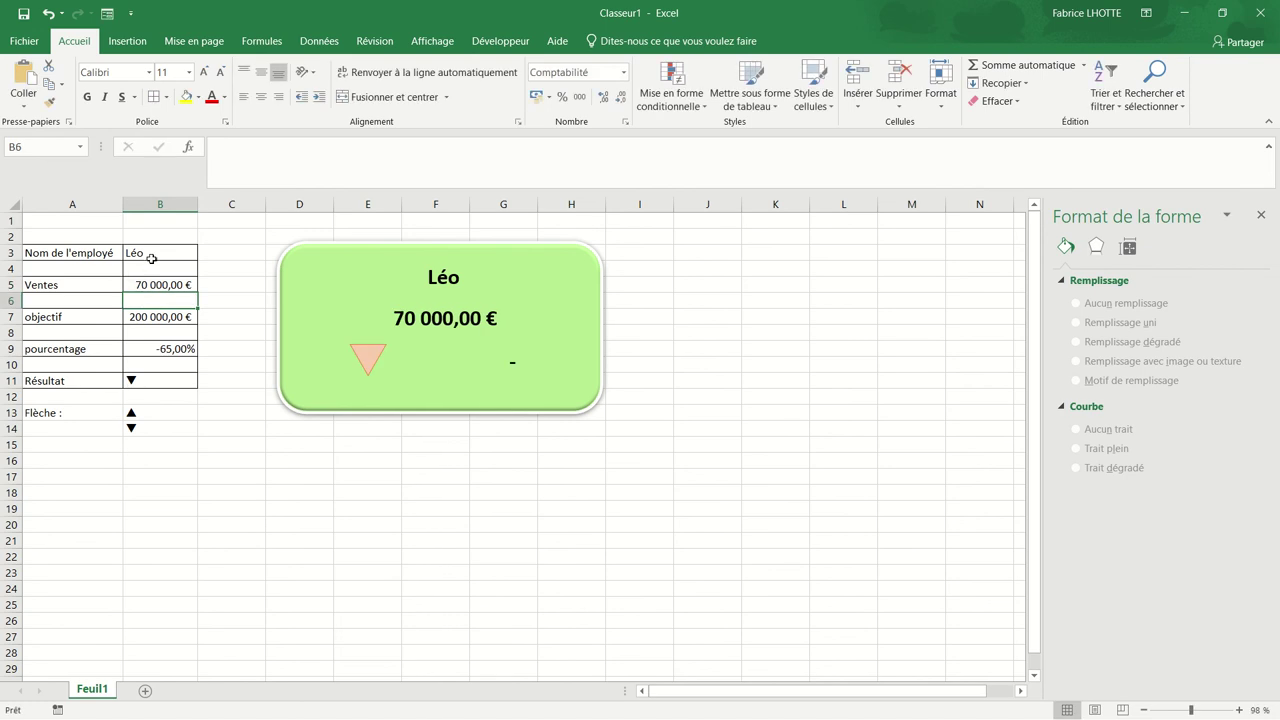
left_click(172, 282)
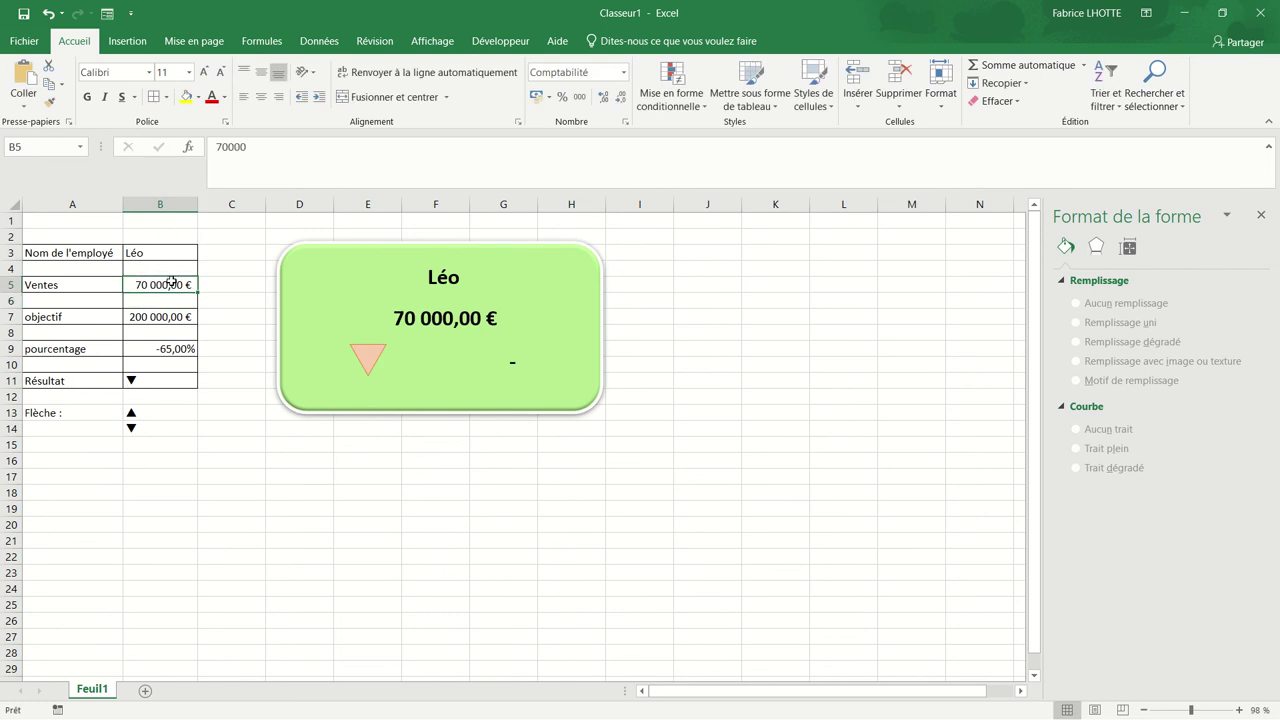
type("130")
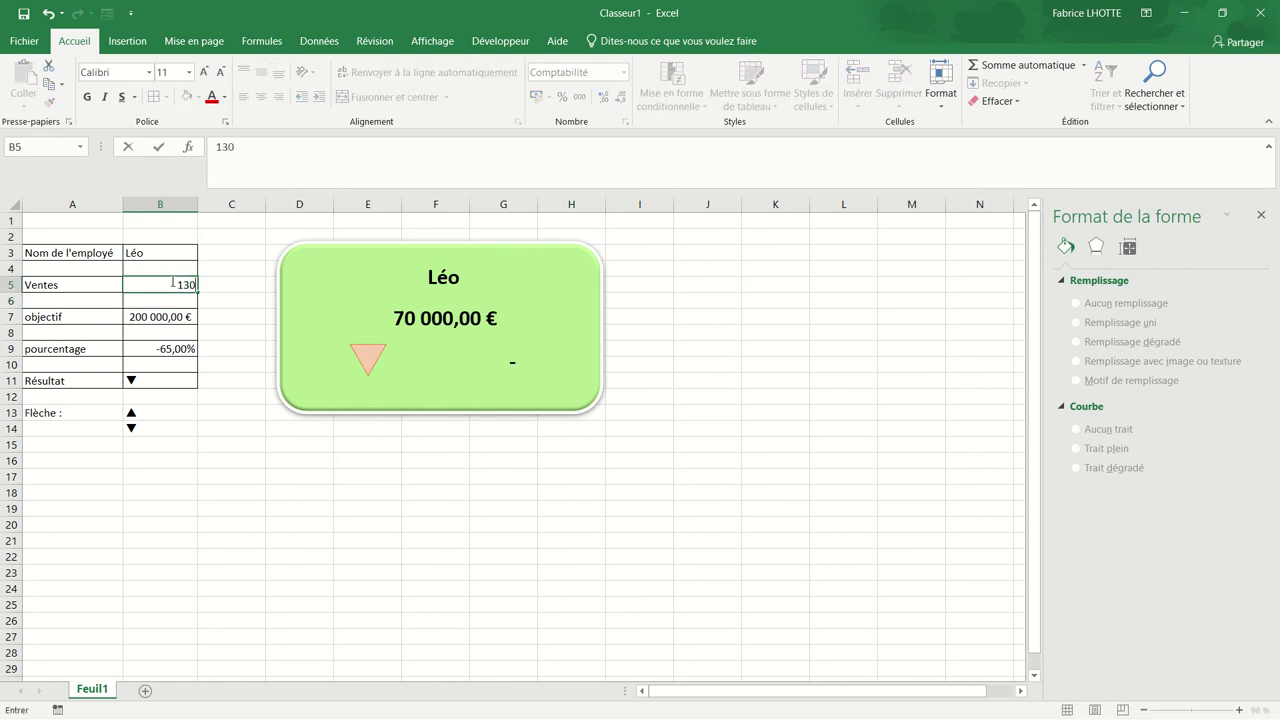
type(" 0")
key("Return")
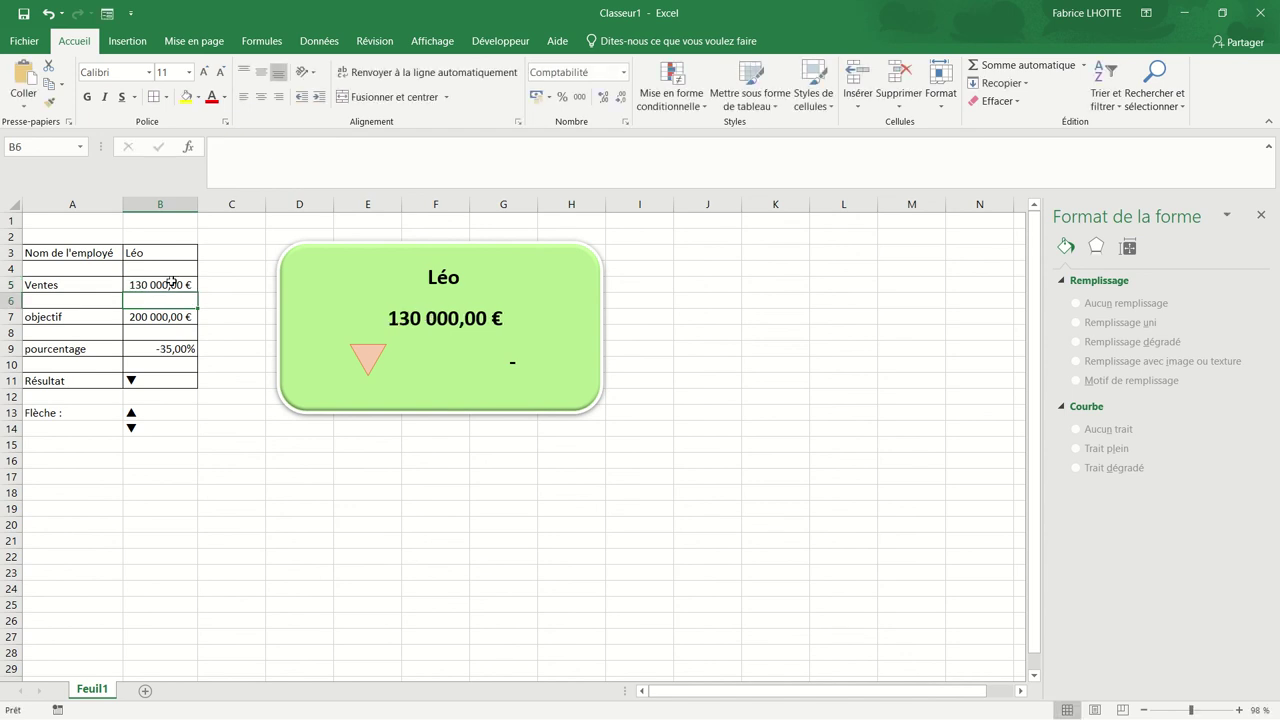
left_click(512, 364)
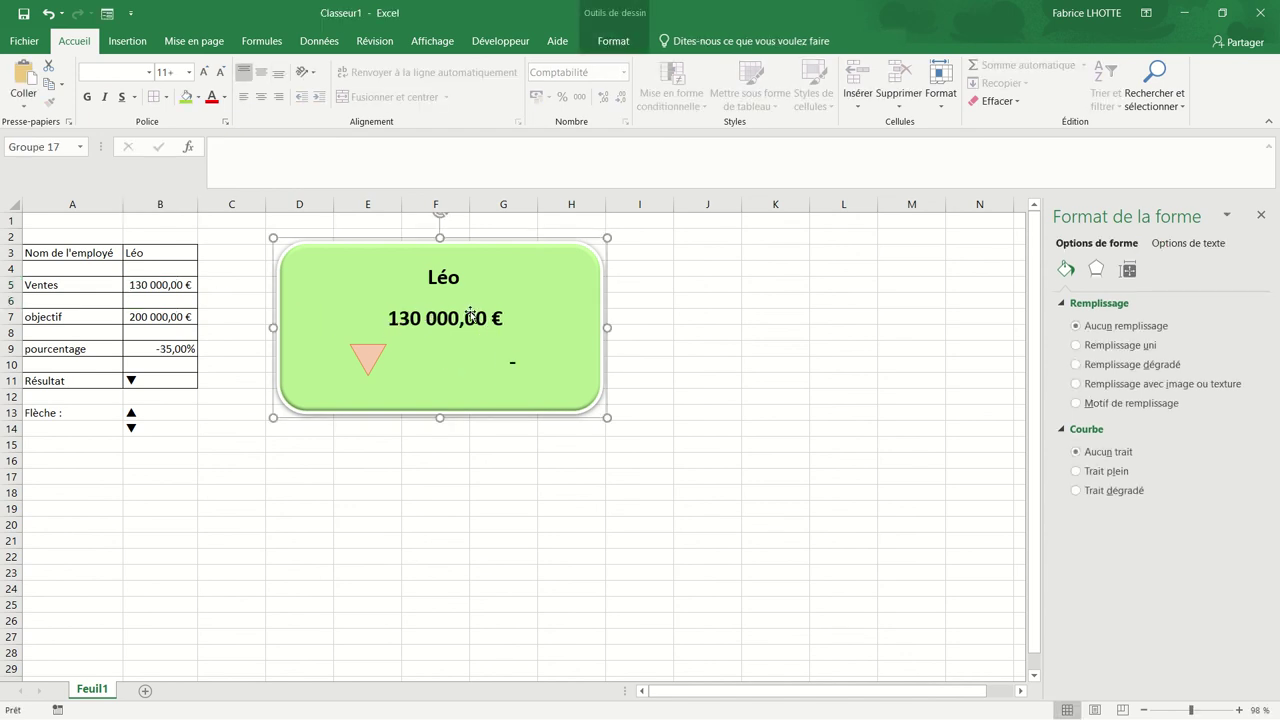
Step: Enlarge and shift the percentage box so -35,00% fits, then nudge the card into place
left_click(513, 364)
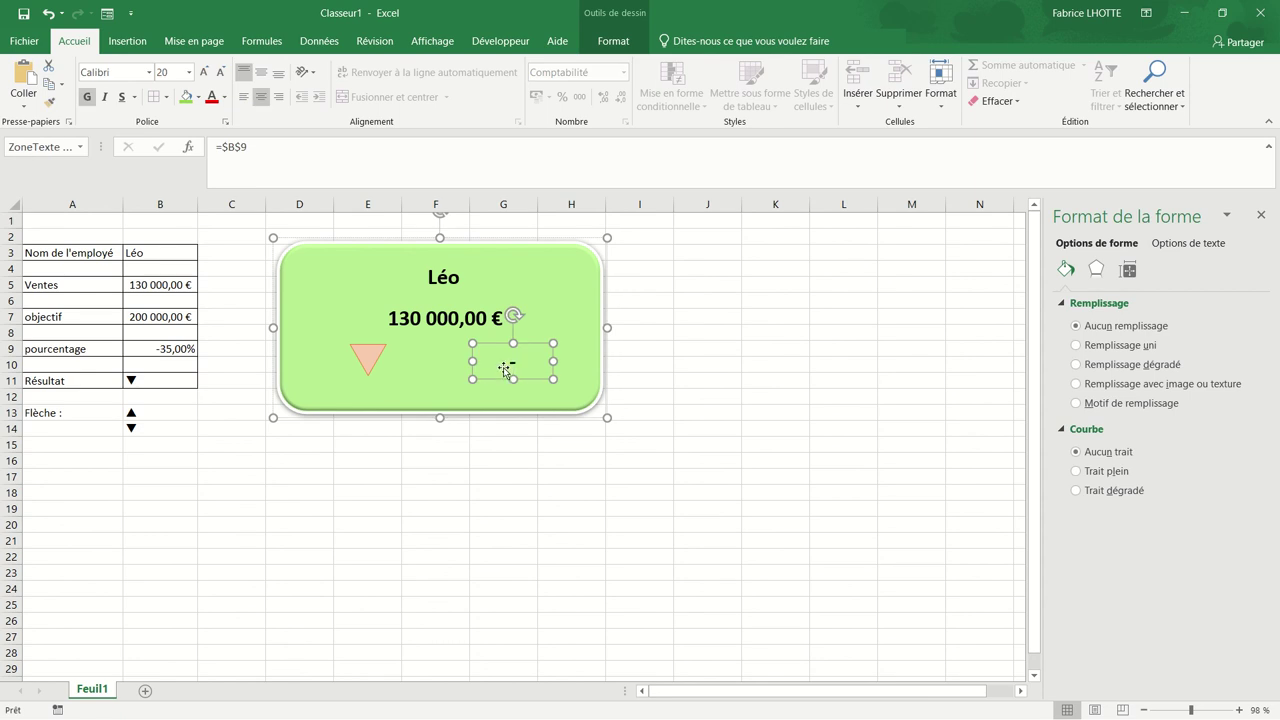
left_click_drag(553, 379, 565, 390)
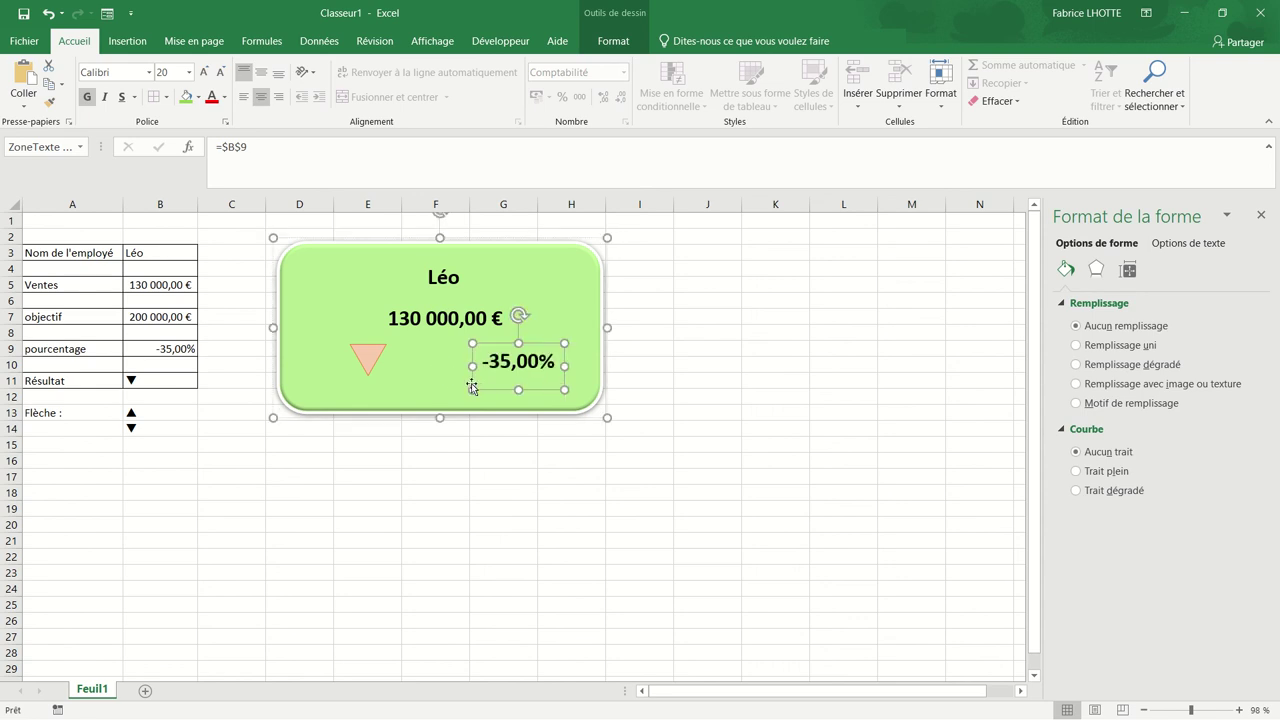
left_click_drag(464, 343, 455, 339)
left_click(484, 432)
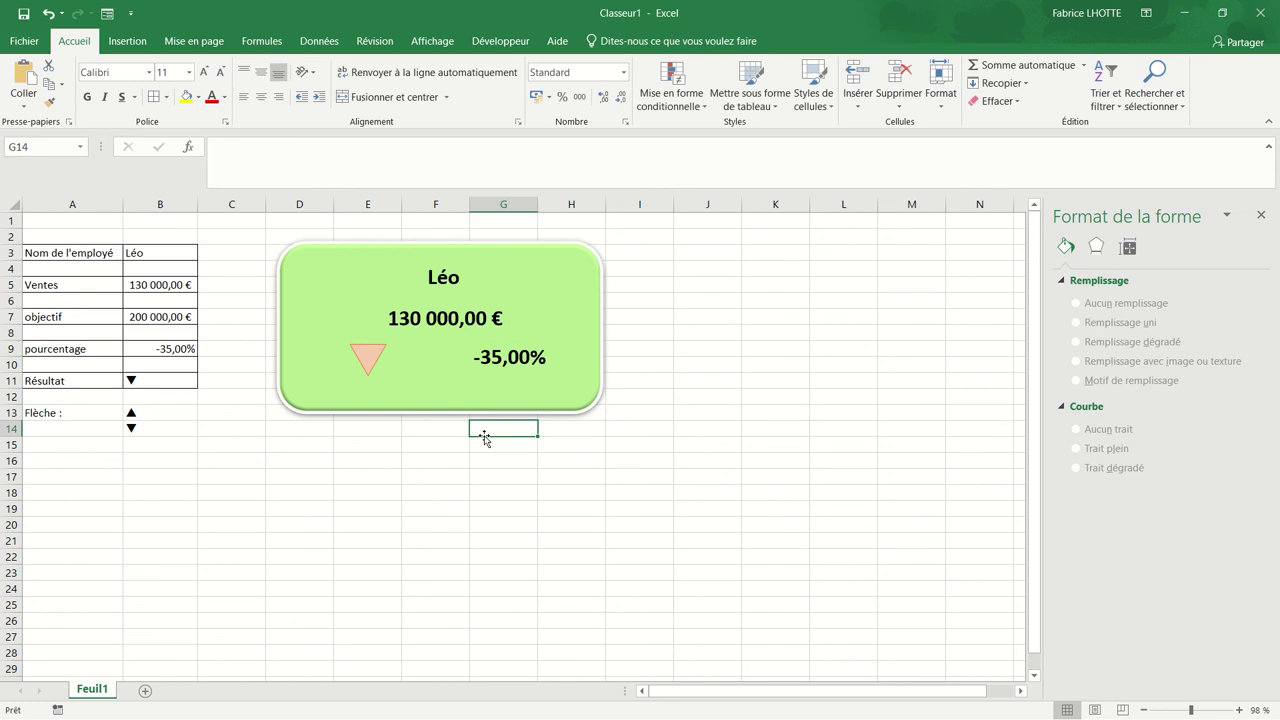
mouse_move(418, 400)
left_mouse_down()
mouse_move(427, 409)
mouse_move(405, 368)
left_mouse_up()
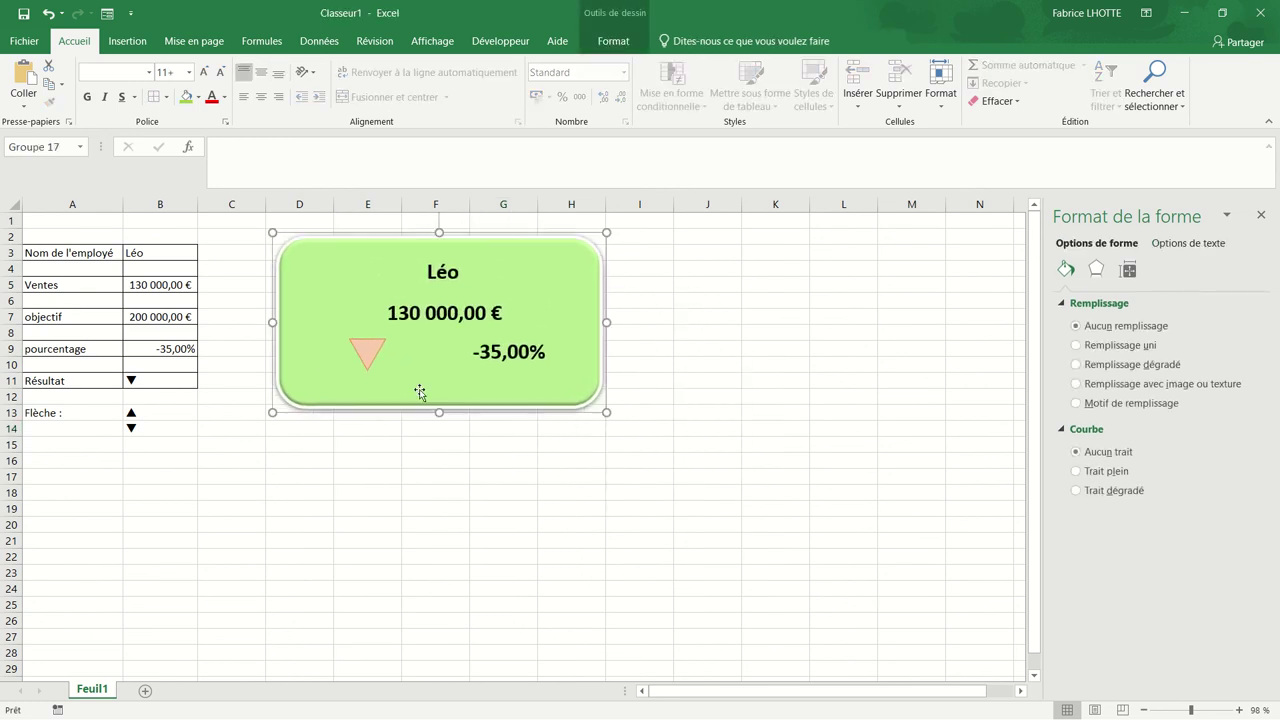
Step: Change the sales in B5 to 120 000 €, giving -40,00% on the card
left_click(159, 286)
type("120000")
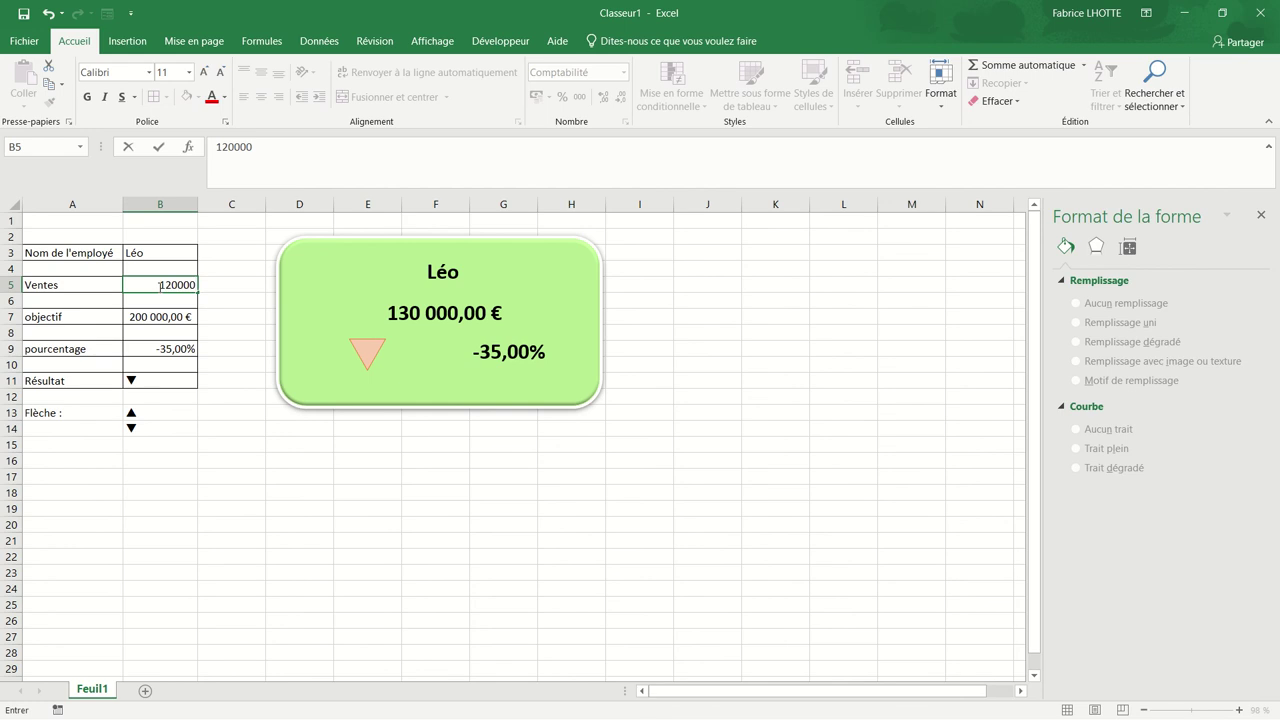
key("Return")
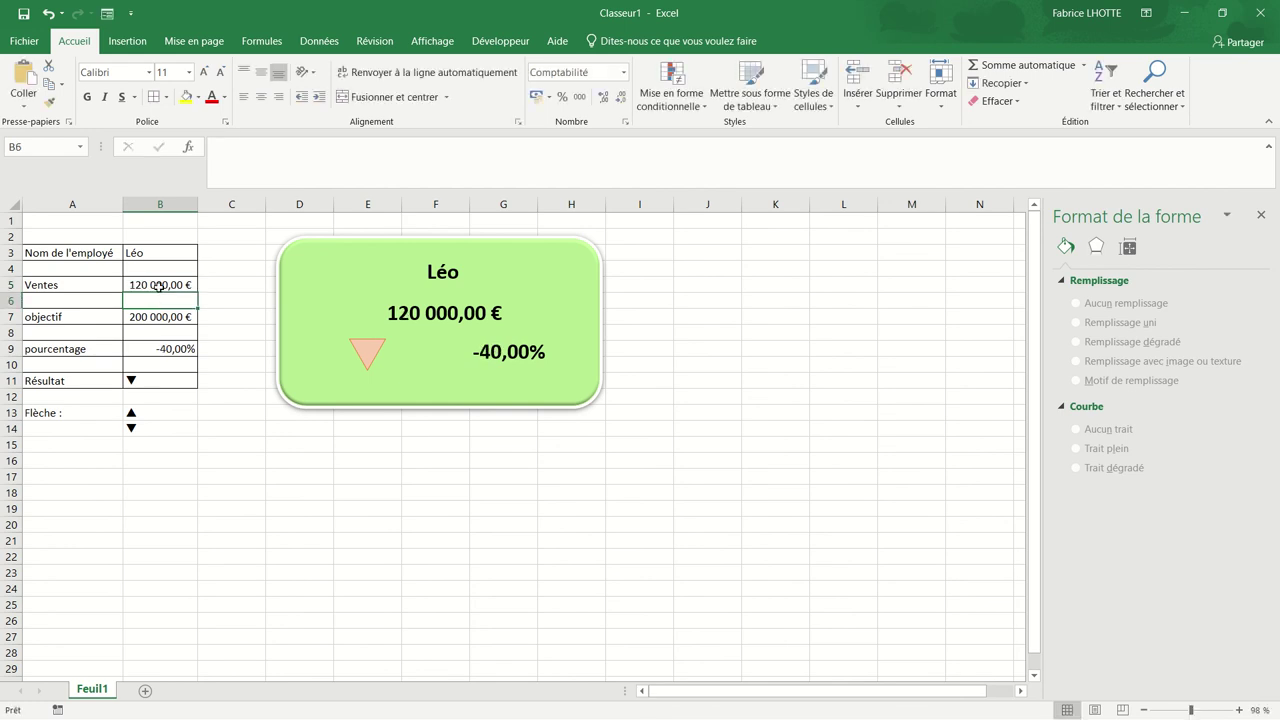